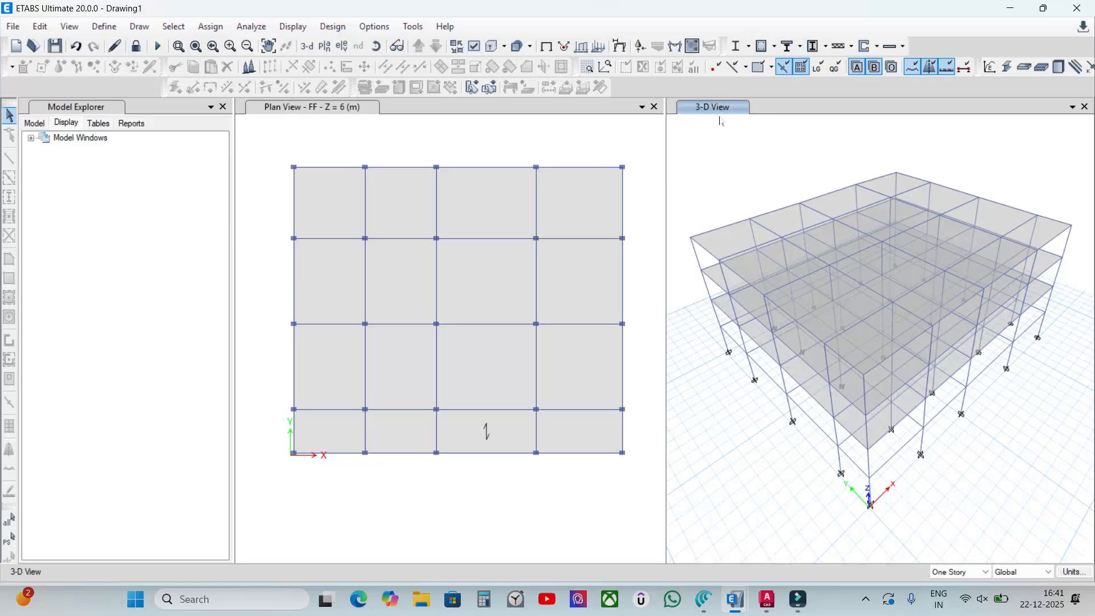
# Review the concrete frame design preferences for IS 456:2000 and accept them.
pyautogui.click(336, 29)
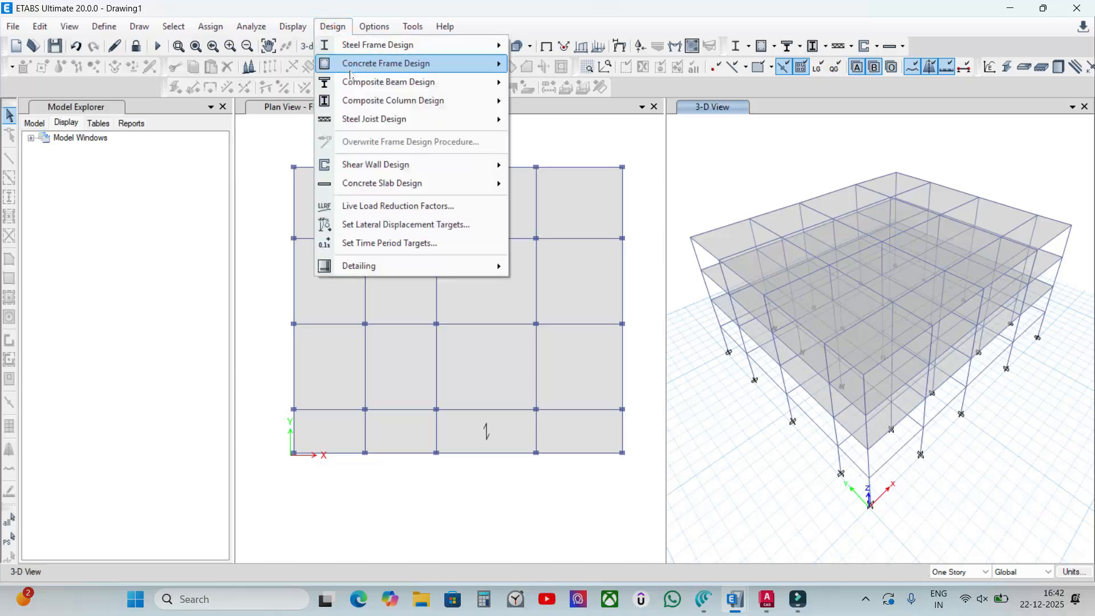
pyautogui.moveTo(349, 71)
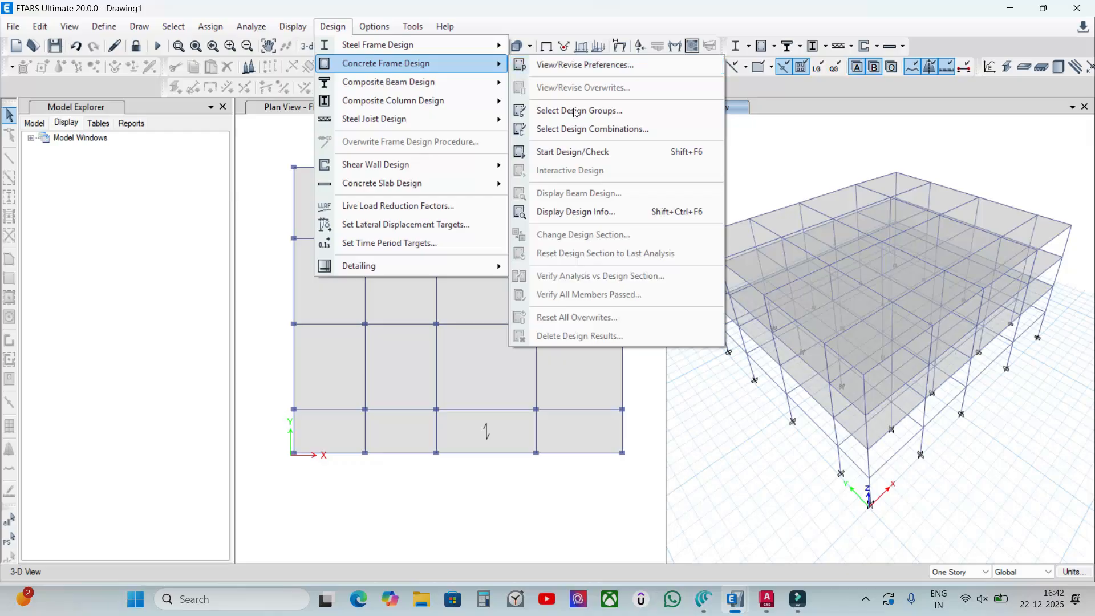
pyautogui.click(569, 68)
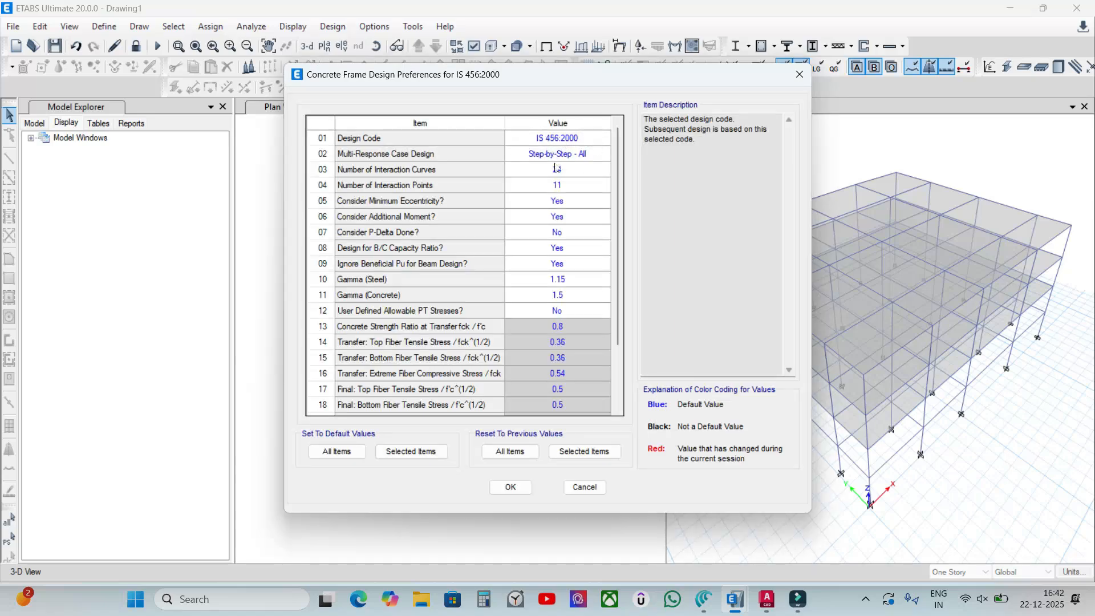
pyautogui.click(510, 486)
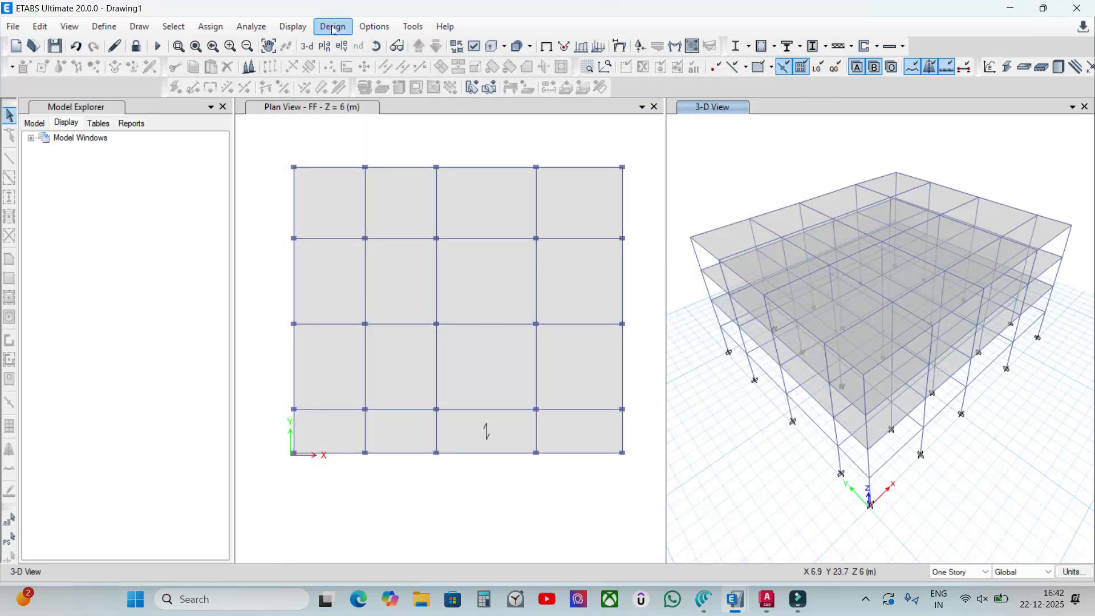
# Add both load combinations, 1.5 (DL+LL) and DL+LL, to the design combinations for concrete frame design.
pyautogui.click(334, 26)
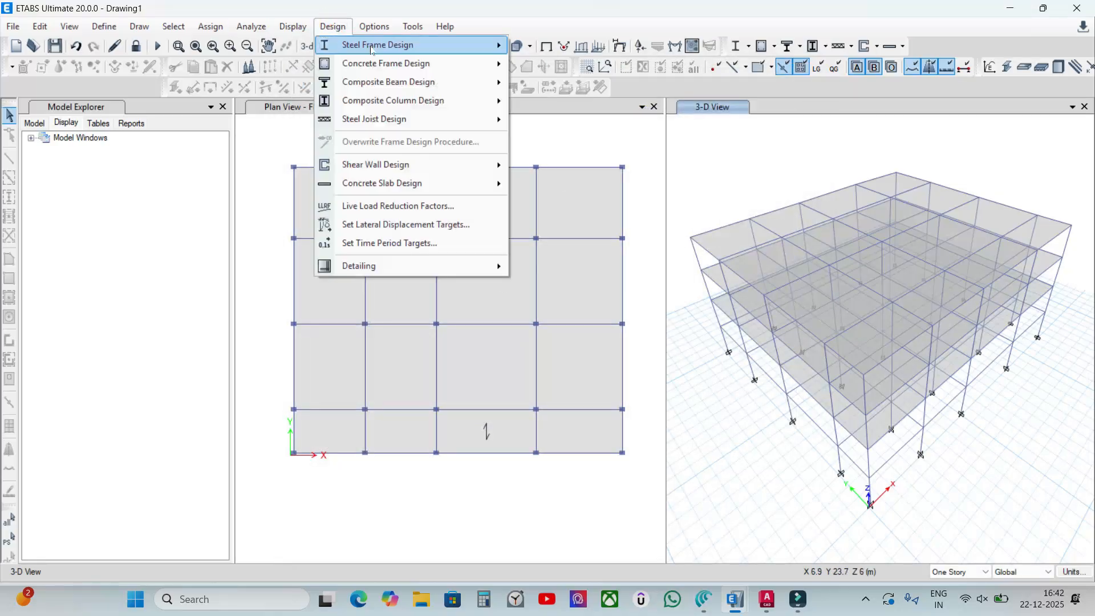
pyautogui.moveTo(440, 67)
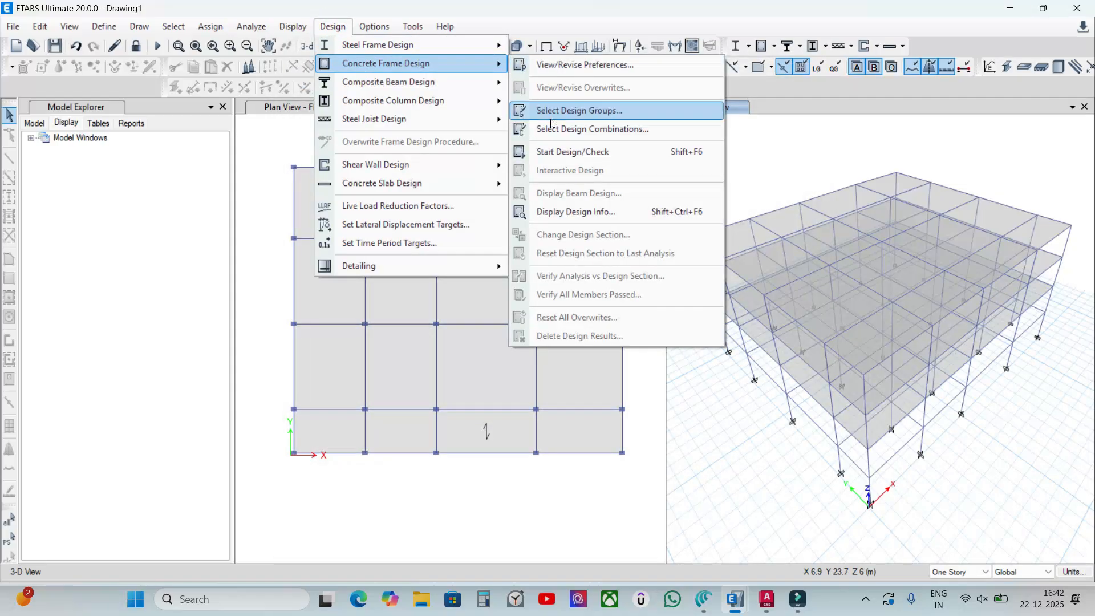
pyautogui.click(591, 130)
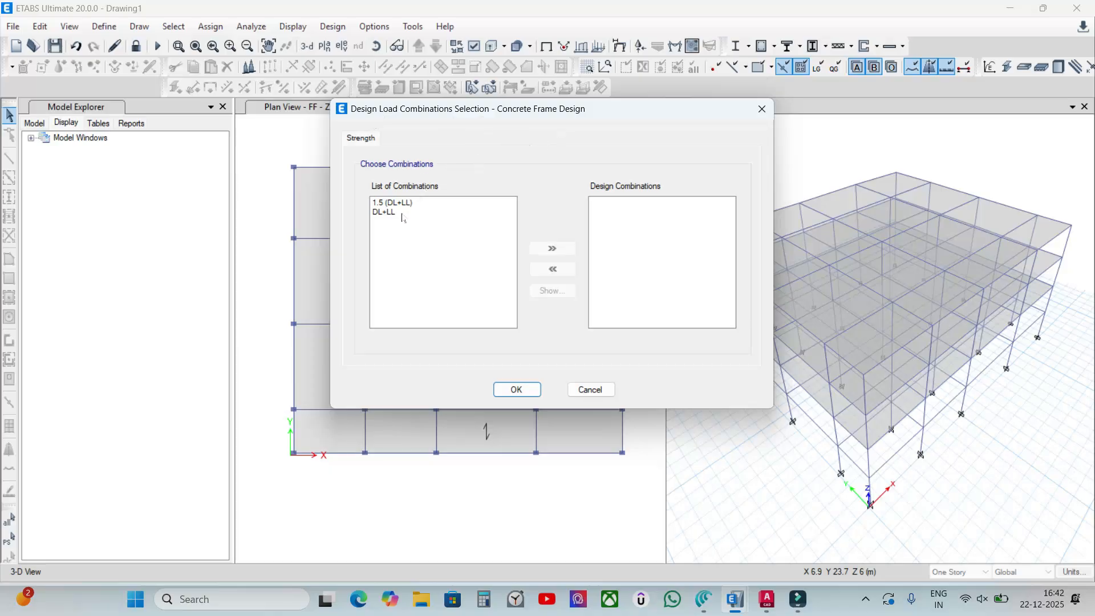
pyautogui.moveTo(402, 214); pyautogui.dragTo(402, 201)
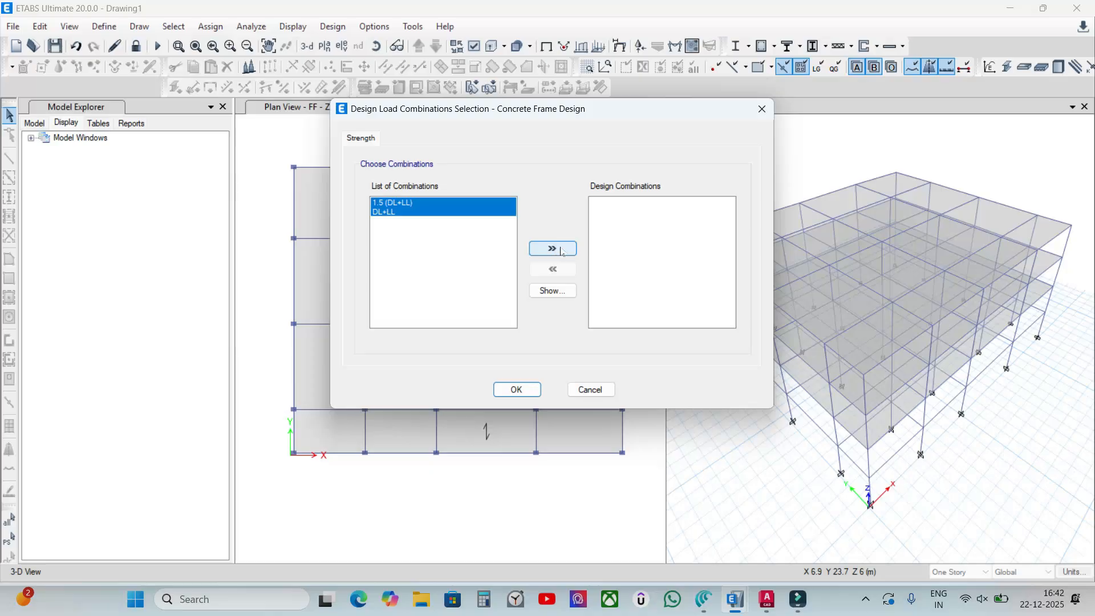
pyautogui.click(549, 250)
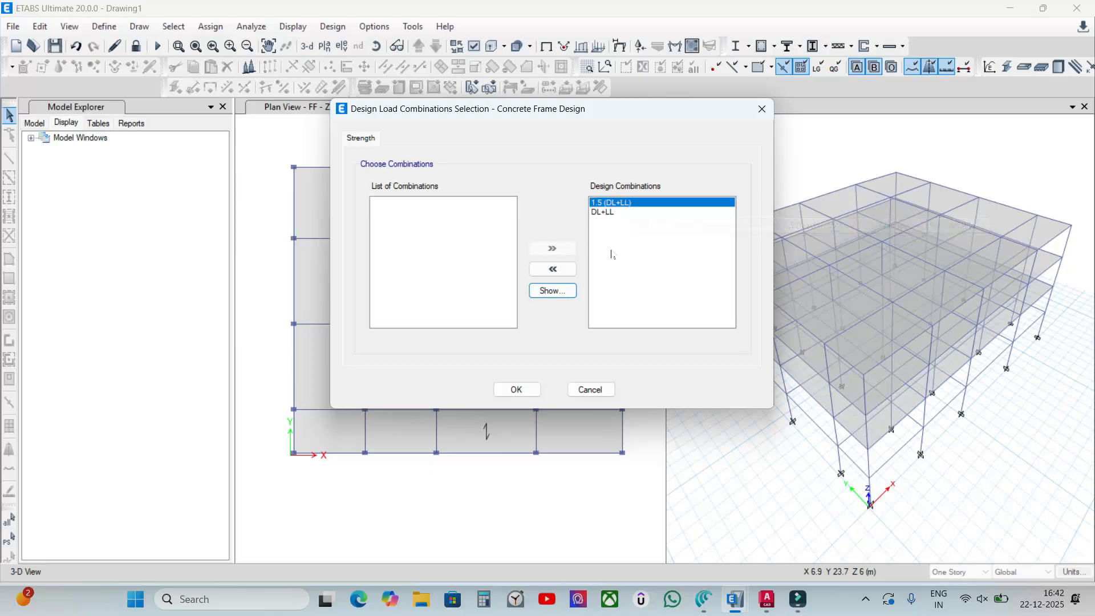
pyautogui.click(517, 389)
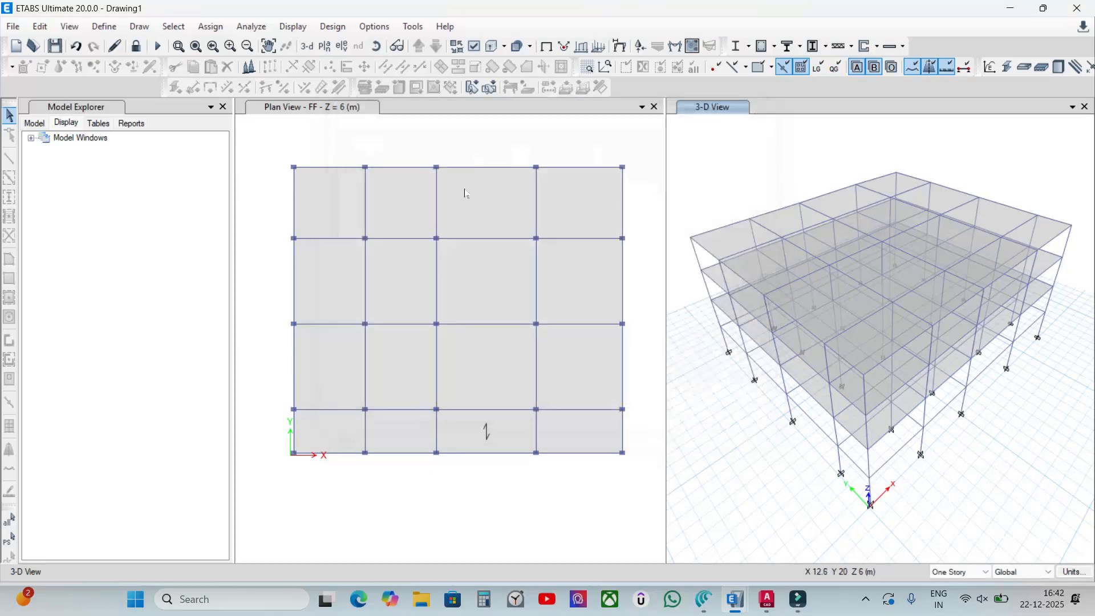
# Run the concrete frame design check on the building and look over the member results in the 3-D view.
pyautogui.click(330, 27)
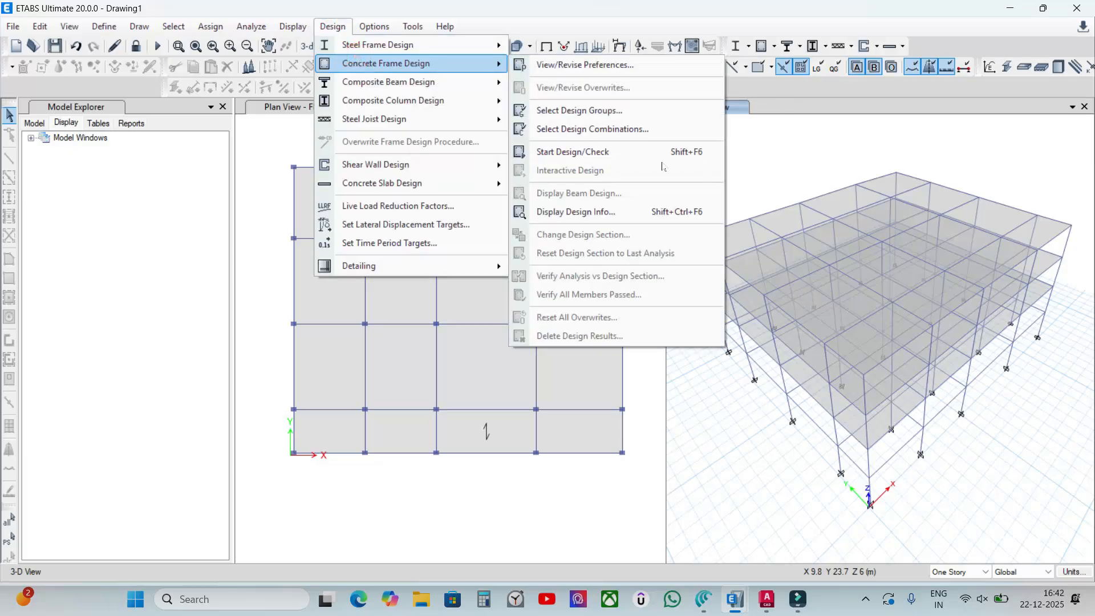
pyautogui.click(619, 153)
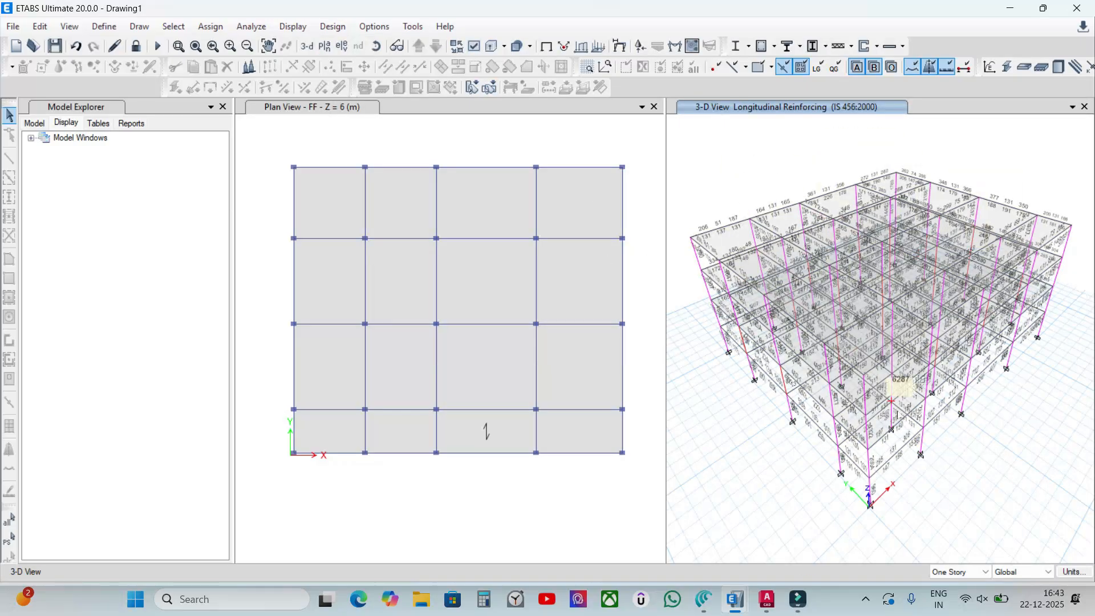
pyautogui.moveTo(853, 259)
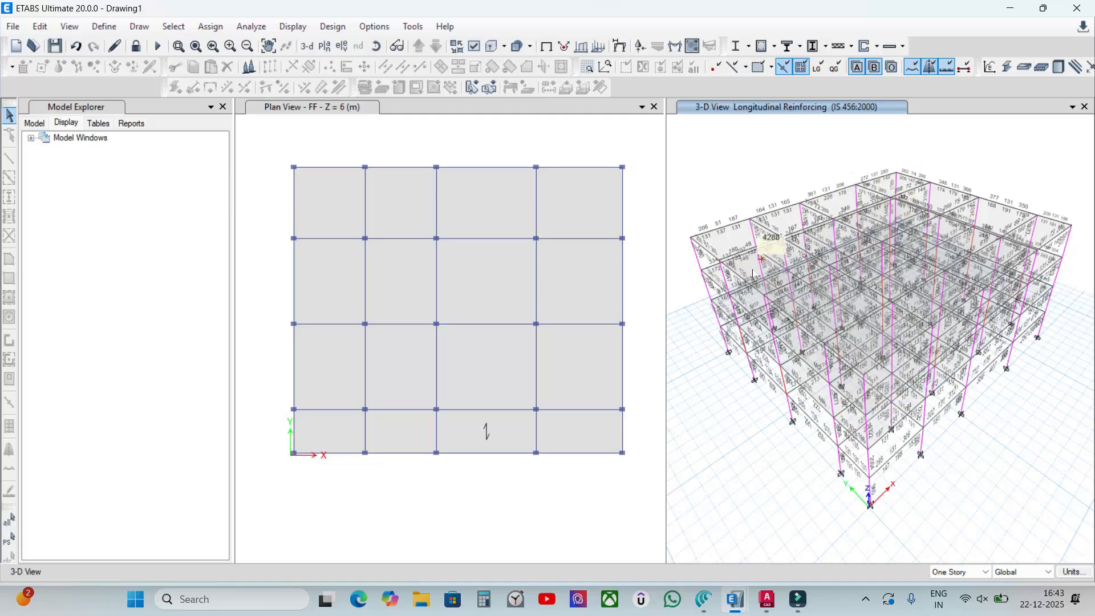
pyautogui.moveTo(887, 334)
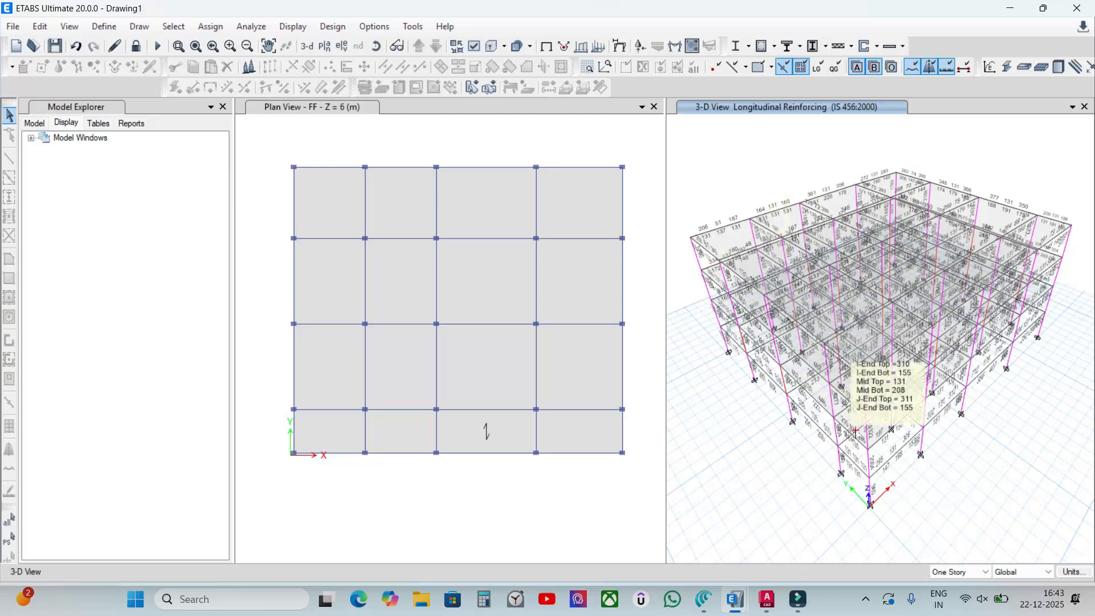
pyautogui.moveTo(699, 266)
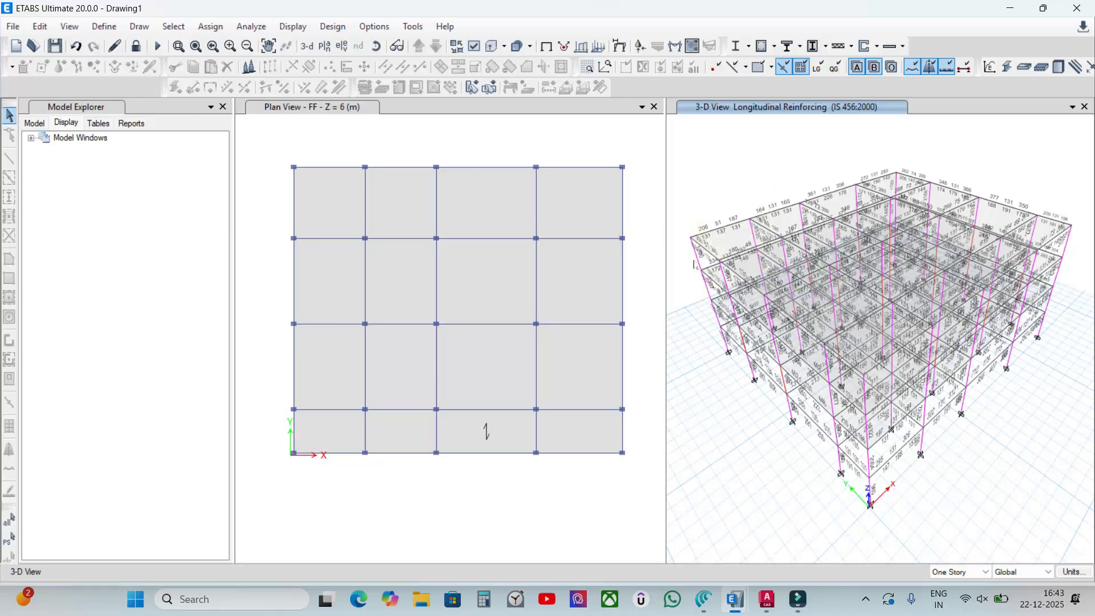
# Inspect the column design information for the O/S-labelled column C1 at story FF, and close it.
pyautogui.scroll(3, 695, 273)
pyautogui.moveTo(895, 506)
pyautogui.moveTo(895, 506); pyautogui.dragTo(868, 391, button='middle')
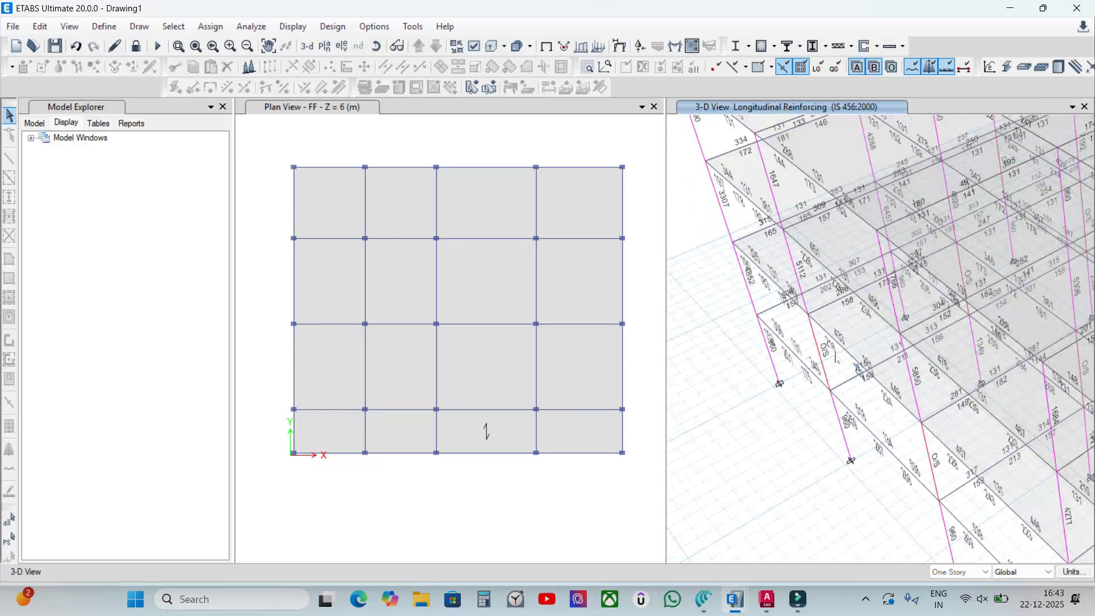
pyautogui.rightClick(817, 341)
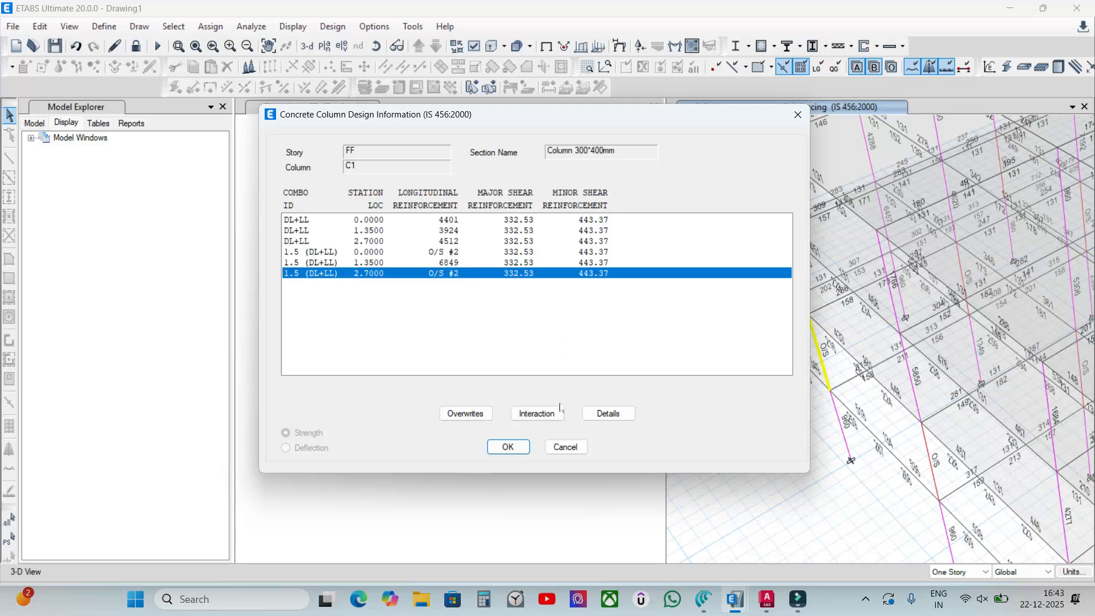
pyautogui.click(507, 446)
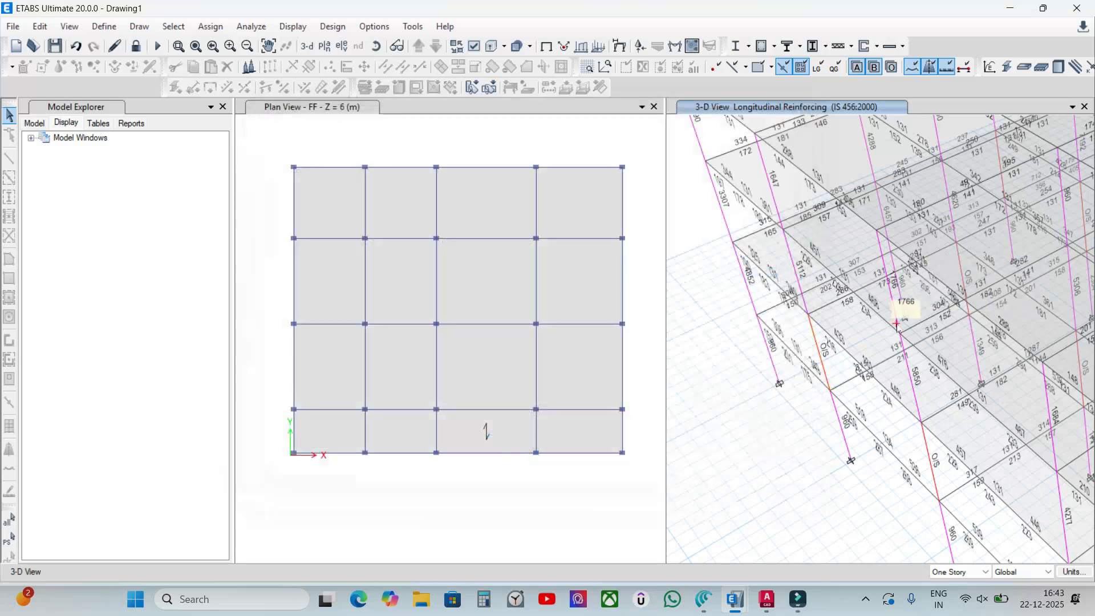
pyautogui.scroll(3, 901, 329)
pyautogui.scroll(-2, 892, 337)
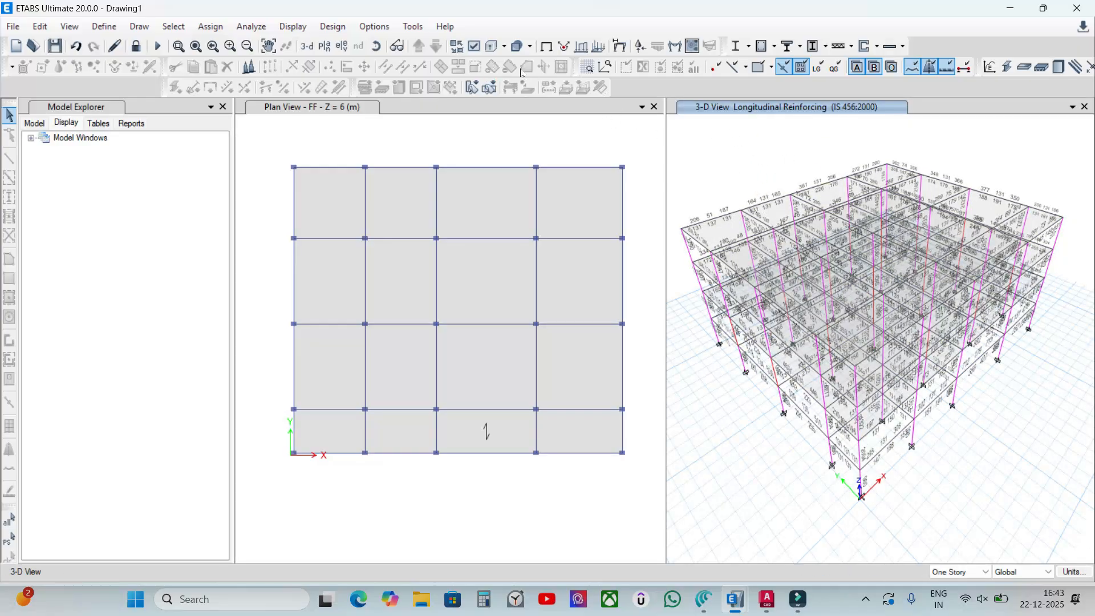
# Open the concrete frame design results display and examine the longitudinal reinforcing values on the beams and columns.
pyautogui.click(332, 26)
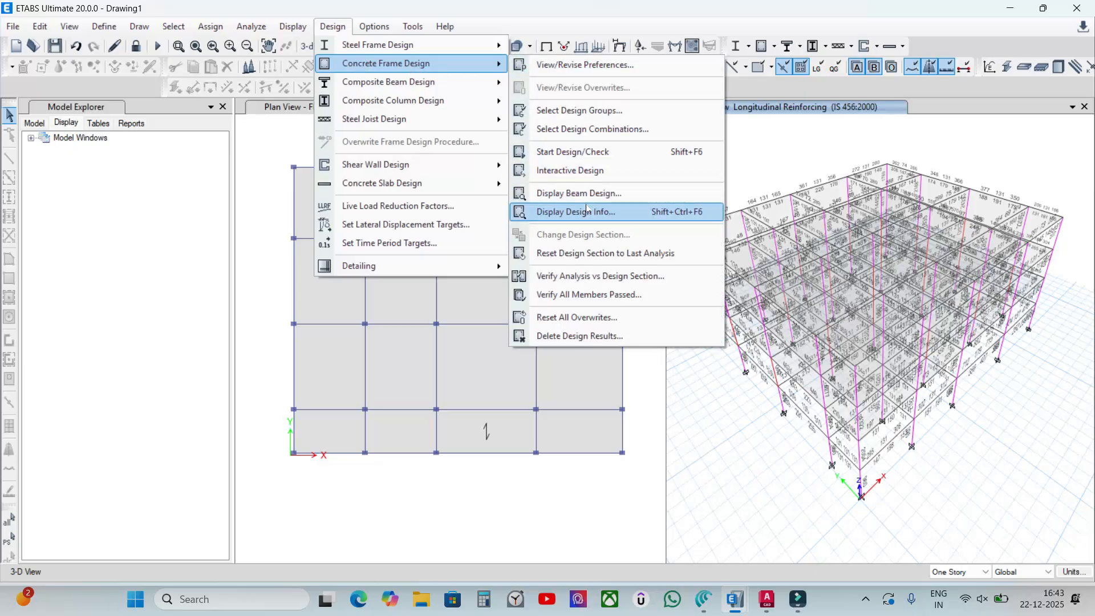
pyautogui.click(575, 213)
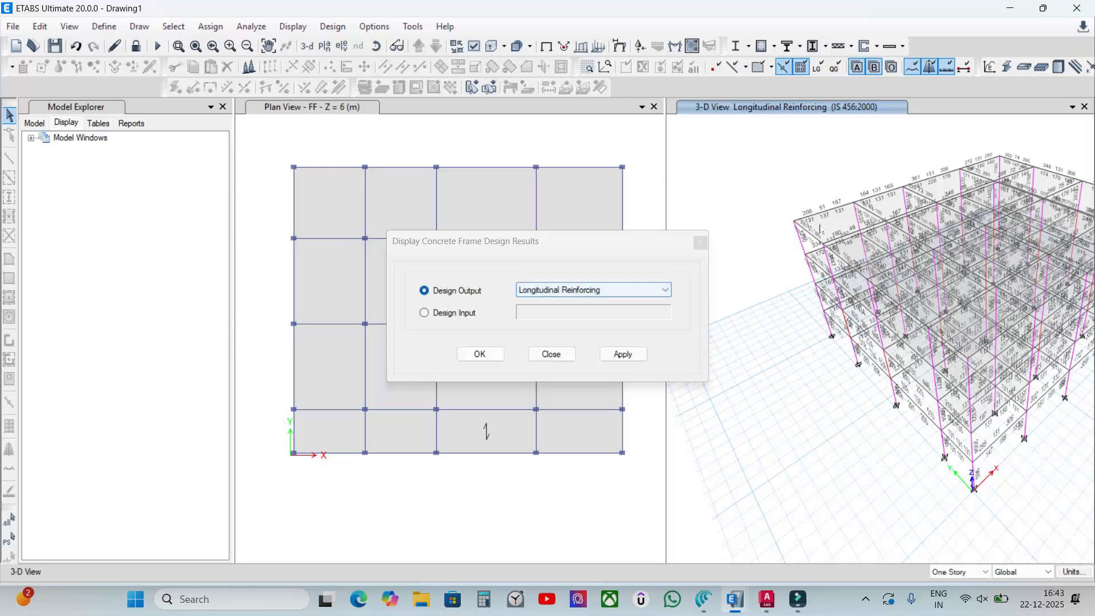
pyautogui.scroll(5, 831, 219)
pyautogui.scroll(3, 824, 220)
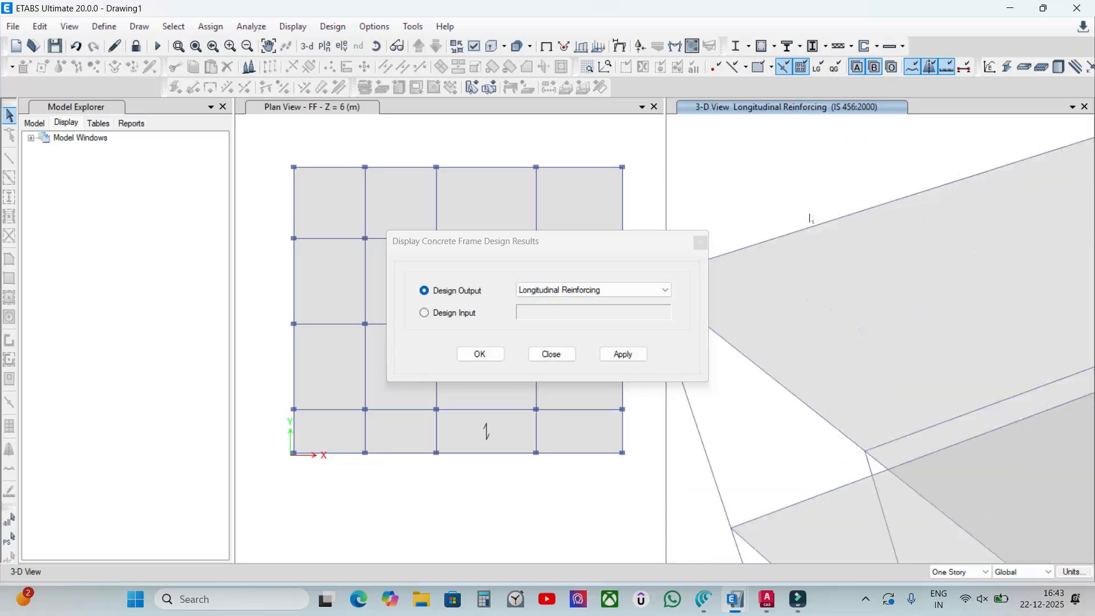
pyautogui.scroll(-3, 762, 231)
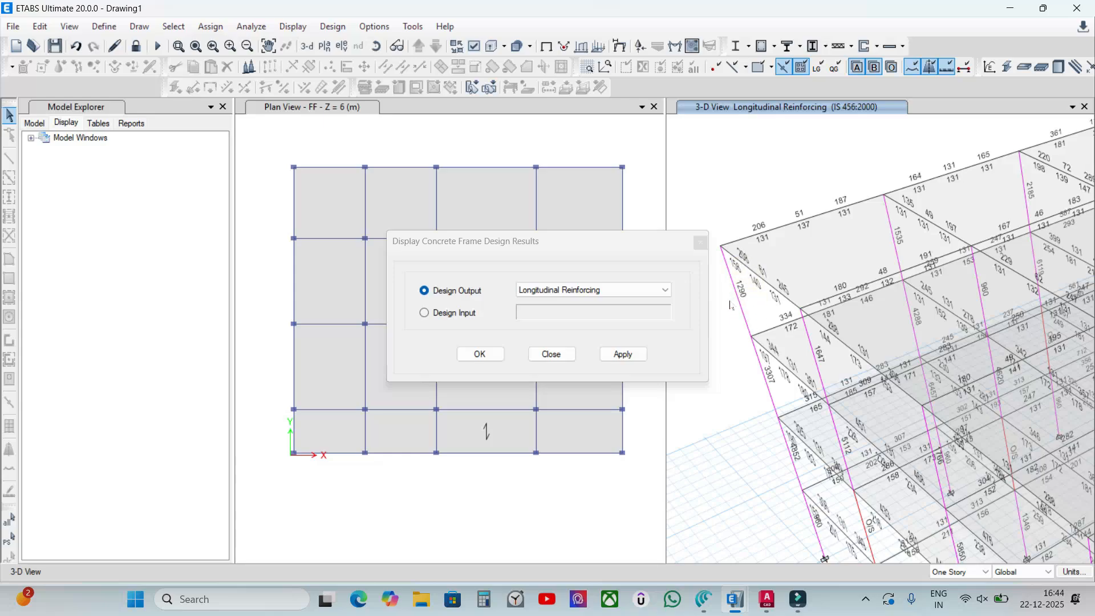
pyautogui.scroll(-3, 843, 246)
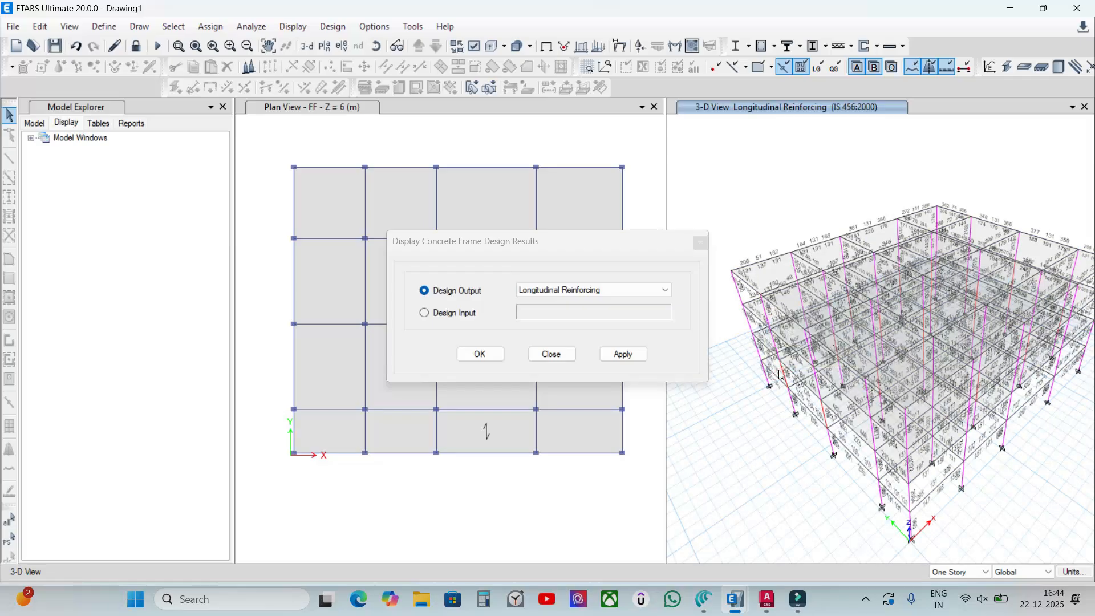
# Set the displayed design output to Rebar Percentage and apply it to the 3-D view.
pyautogui.click(624, 290)
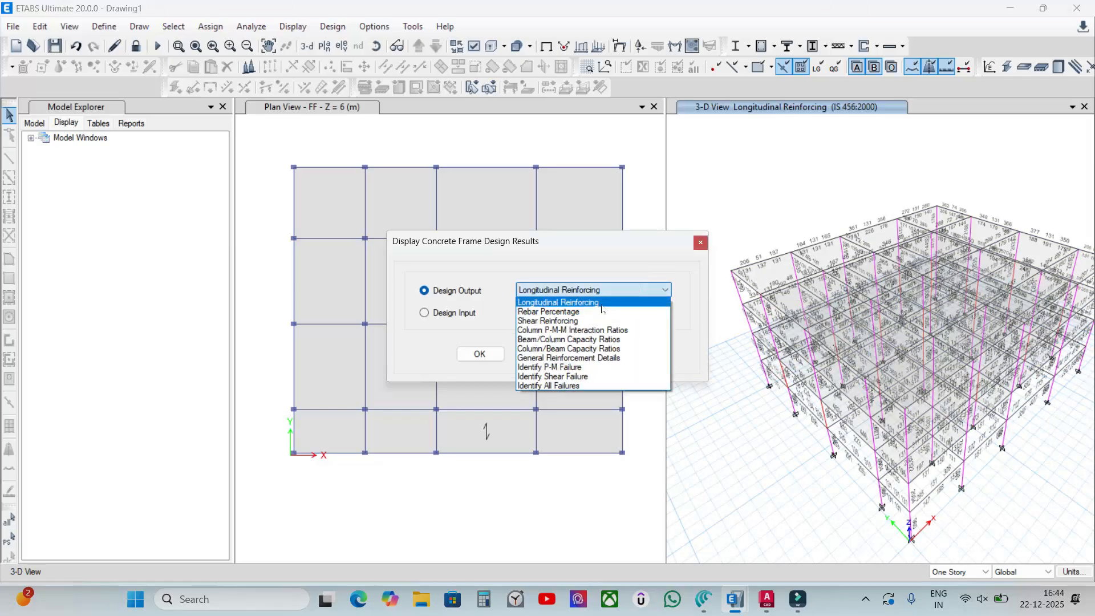
pyautogui.click(604, 310)
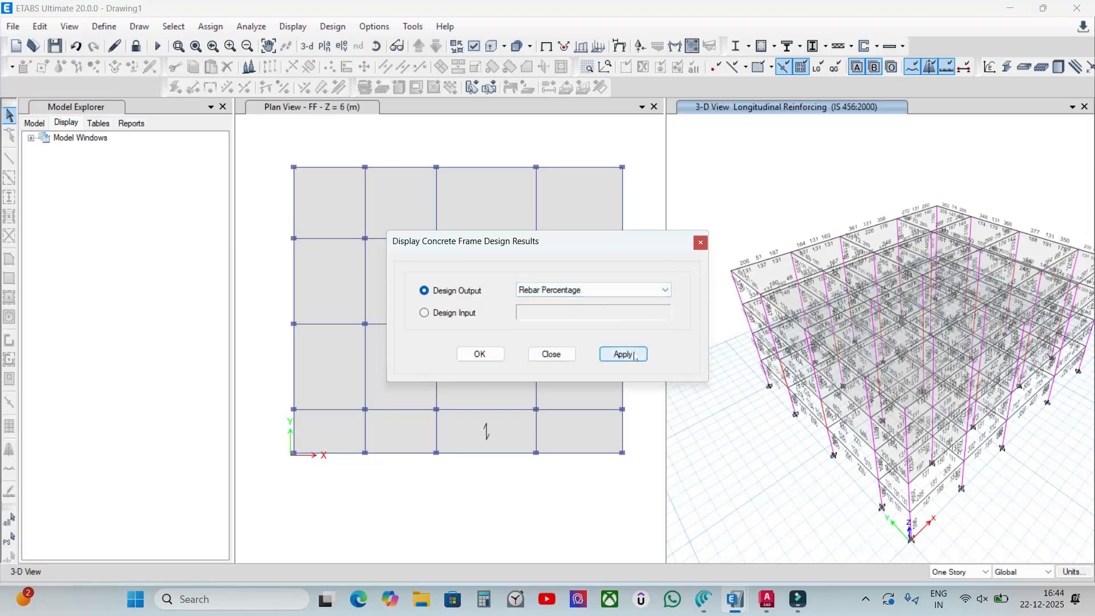
pyautogui.click(622, 355)
pyautogui.click(734, 296)
# Examine the rebar percentages of the columns and beams, including the O/S columns, and close the design results display.
pyautogui.scroll(3, 731, 306)
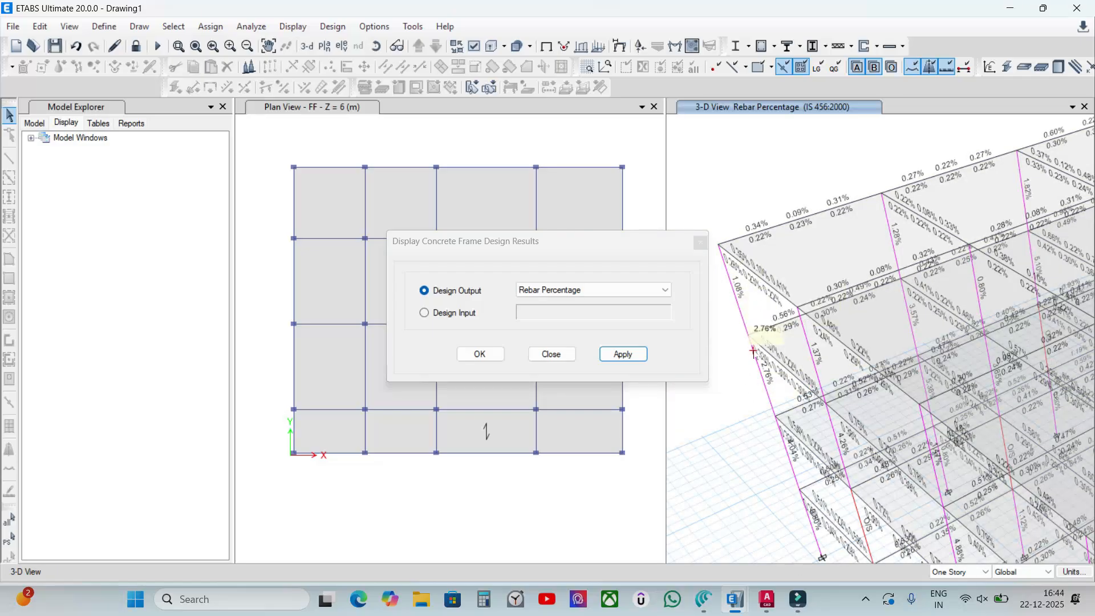
pyautogui.moveTo(763, 346); pyautogui.dragTo(785, 320, button='middle')
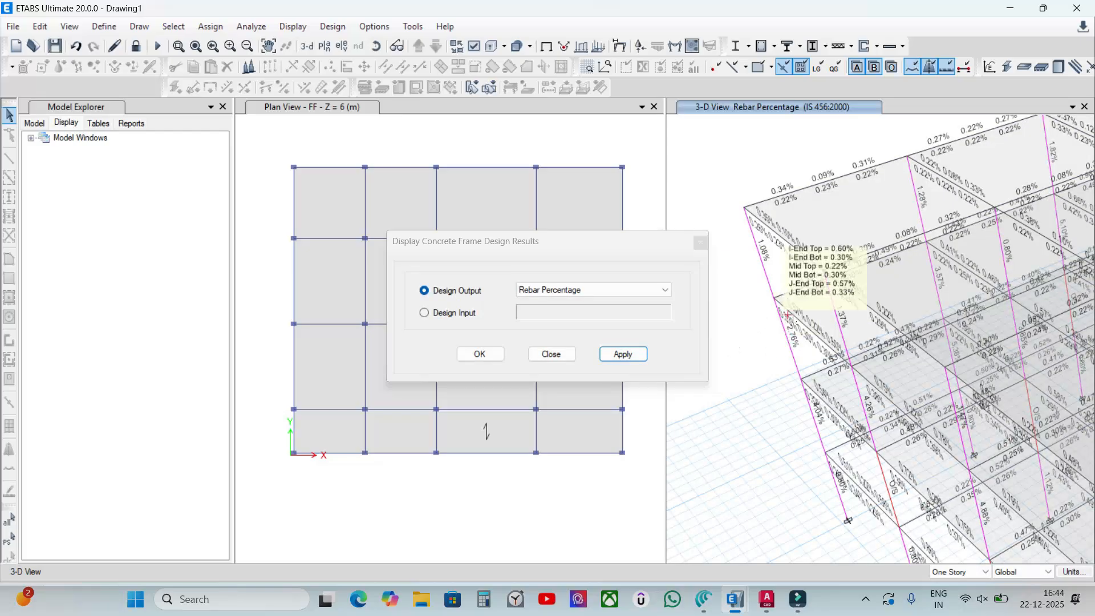
pyautogui.scroll(-3, 837, 345)
pyautogui.moveTo(836, 346); pyautogui.dragTo(780, 351, button='middle')
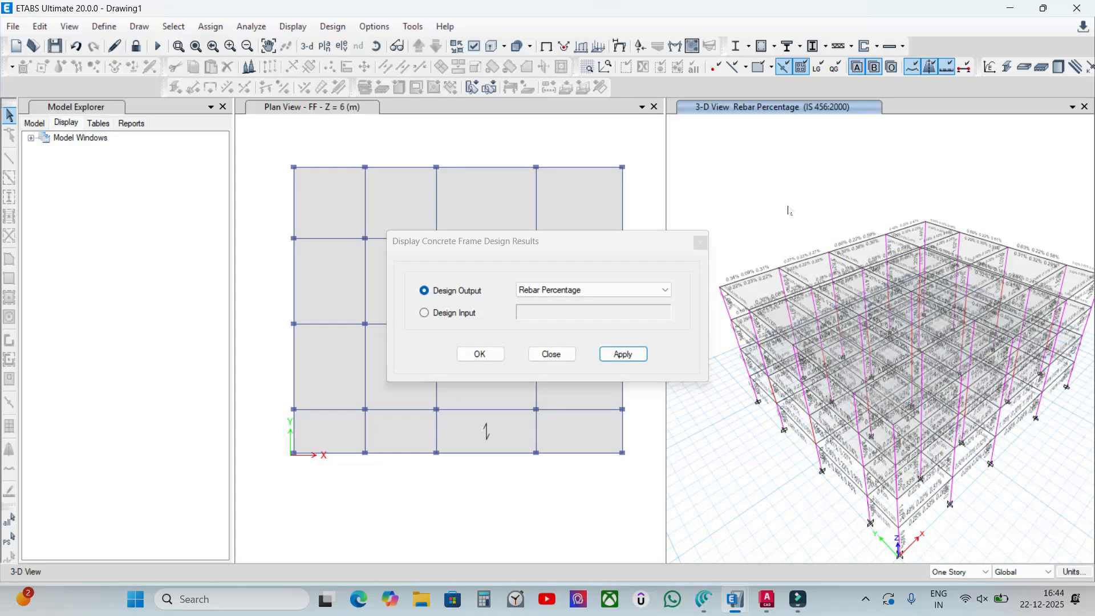
pyautogui.moveTo(727, 303)
pyautogui.moveTo(611, 240); pyautogui.dragTo(575, 222)
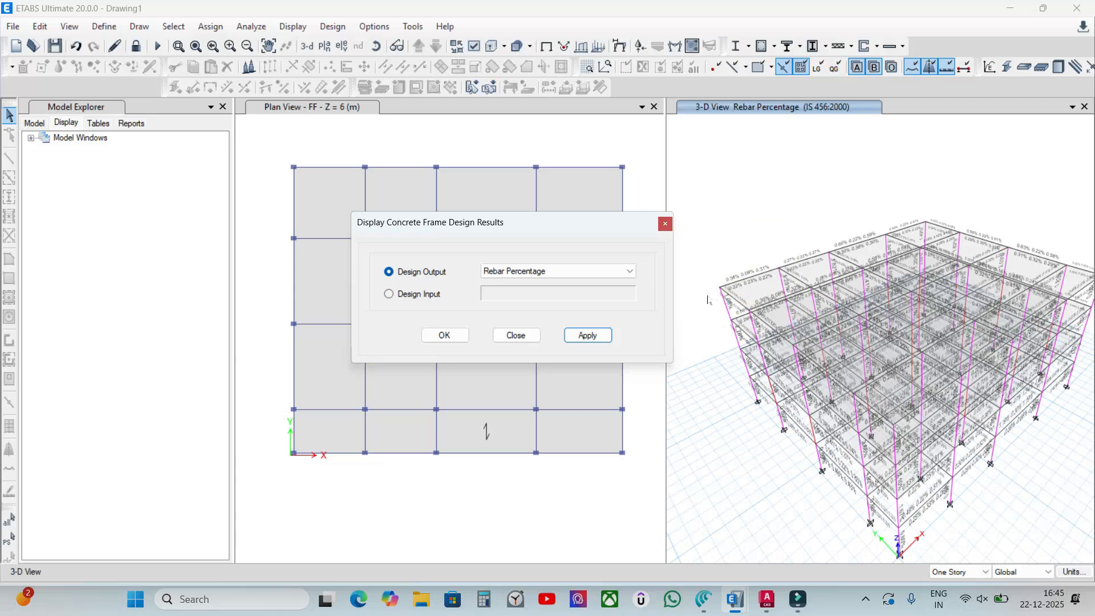
pyautogui.click(655, 297)
pyautogui.moveTo(612, 225); pyautogui.dragTo(644, 228)
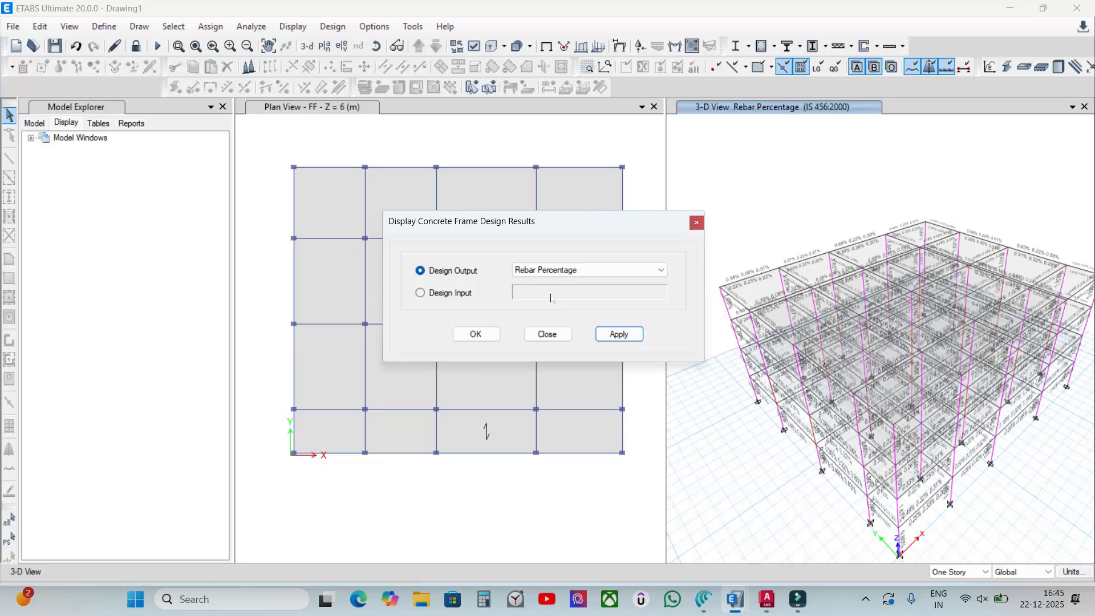
pyautogui.moveTo(725, 296)
pyautogui.moveTo(772, 398)
pyautogui.scroll(3, 772, 398)
pyautogui.moveTo(762, 345)
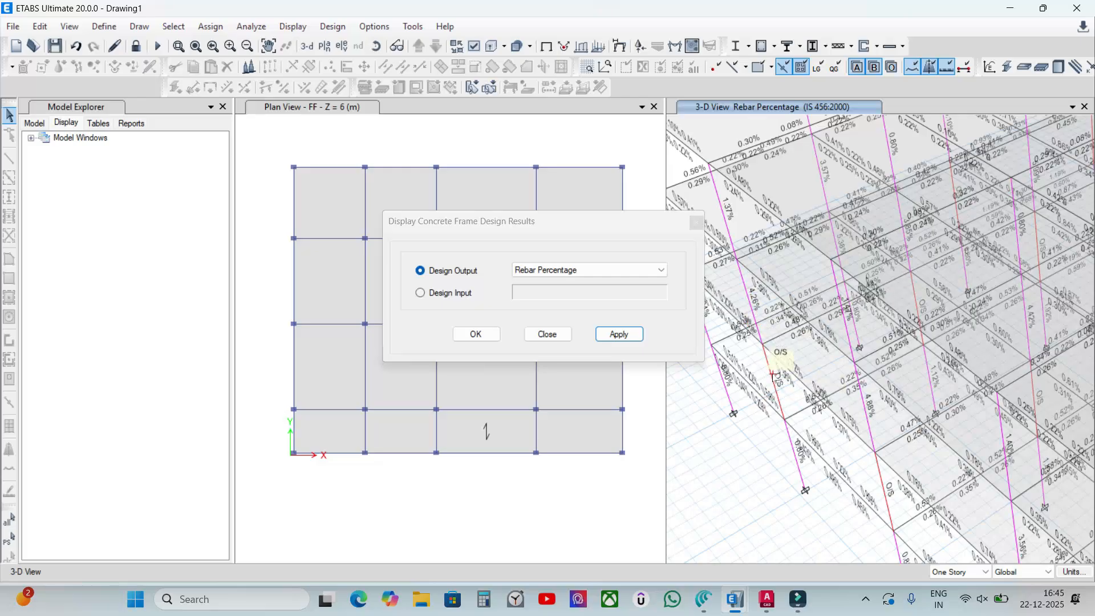
pyautogui.scroll(-5, 776, 373)
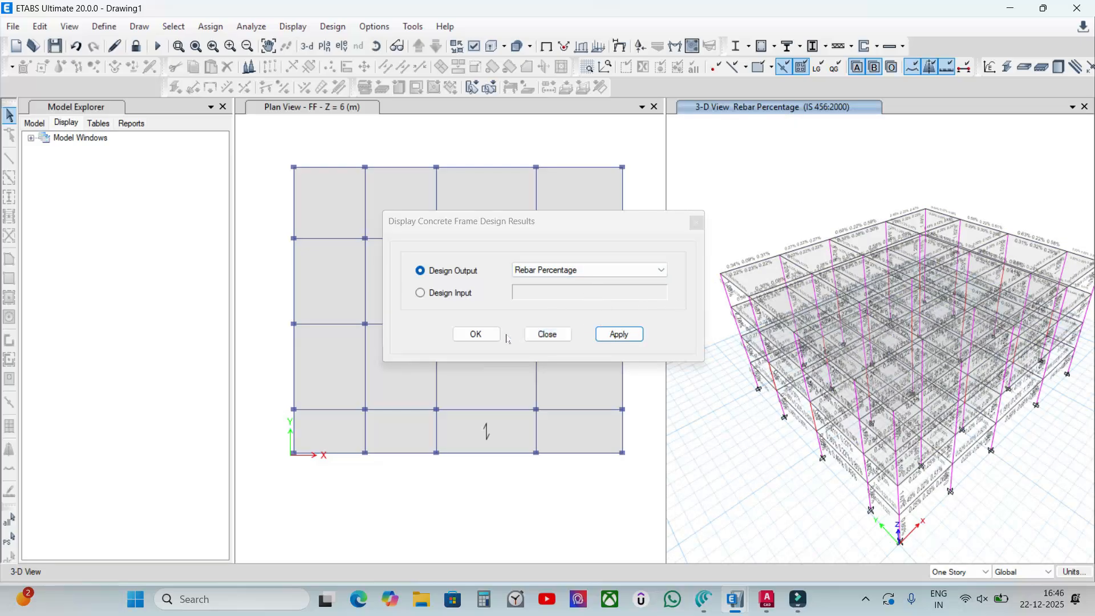
pyautogui.click(531, 334)
# Select all columns by object type and display only the selected objects in the 3-D view.
pyautogui.rightClick(695, 211)
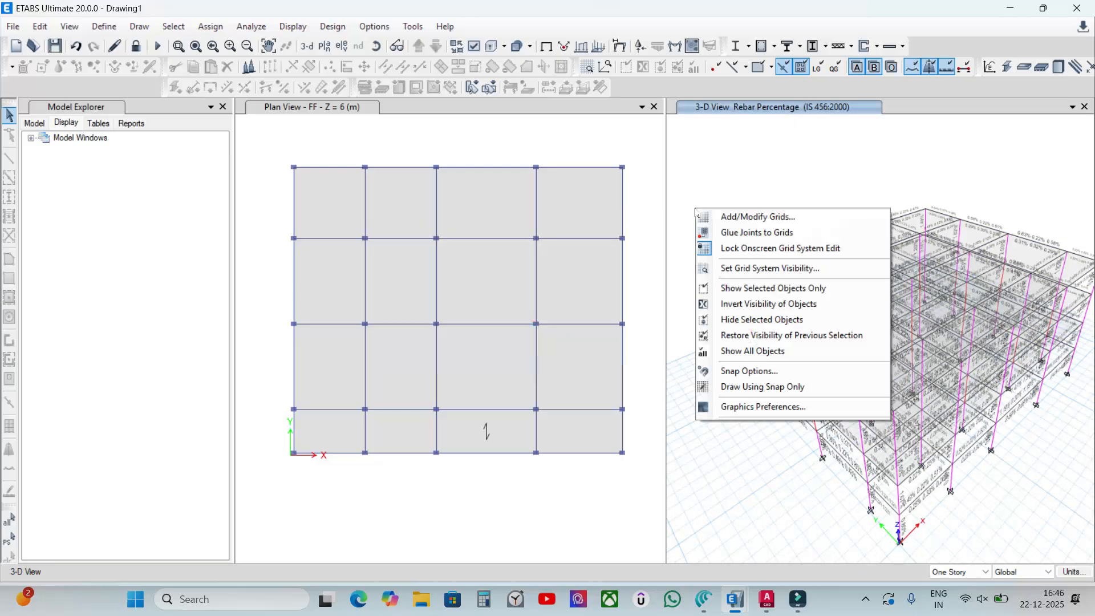
pyautogui.click(181, 26)
pyautogui.moveTo(196, 44)
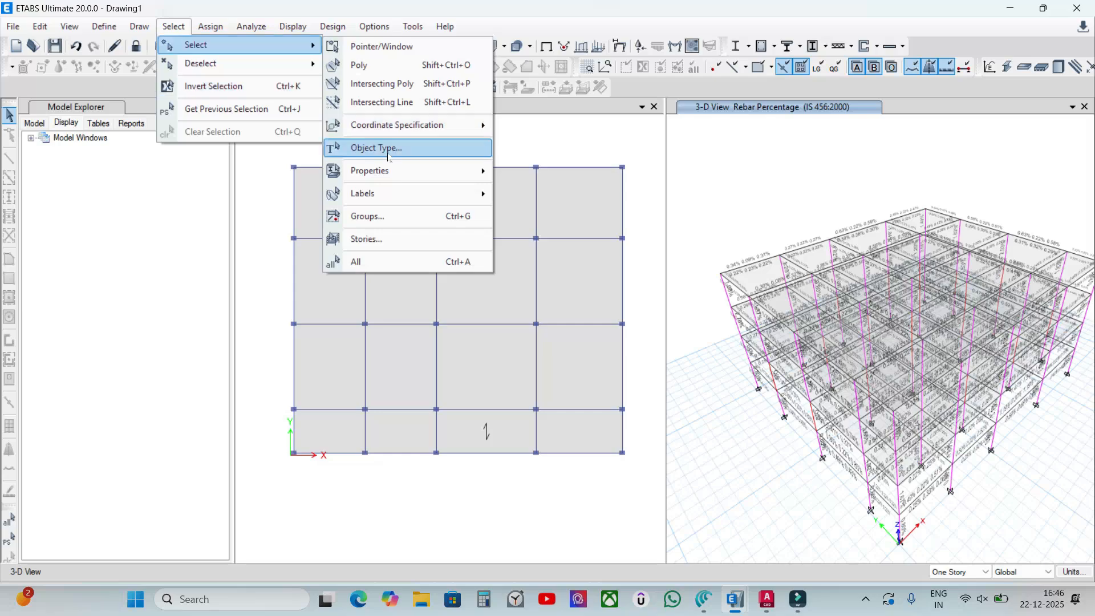
pyautogui.click(388, 148)
pyautogui.click(428, 185)
pyautogui.click(421, 422)
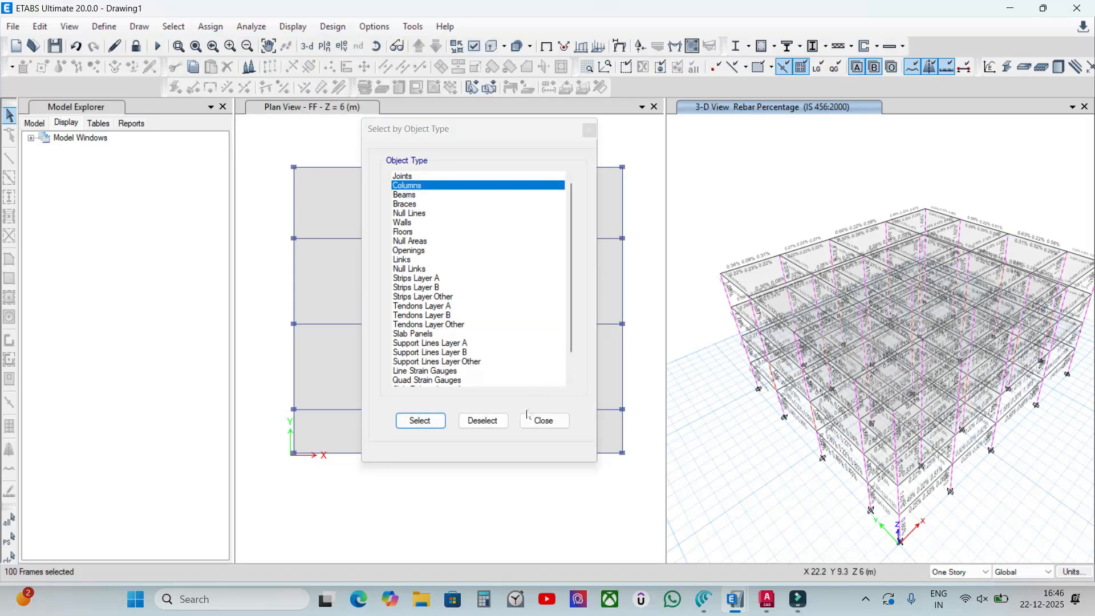
pyautogui.click(544, 421)
pyautogui.rightClick(764, 227)
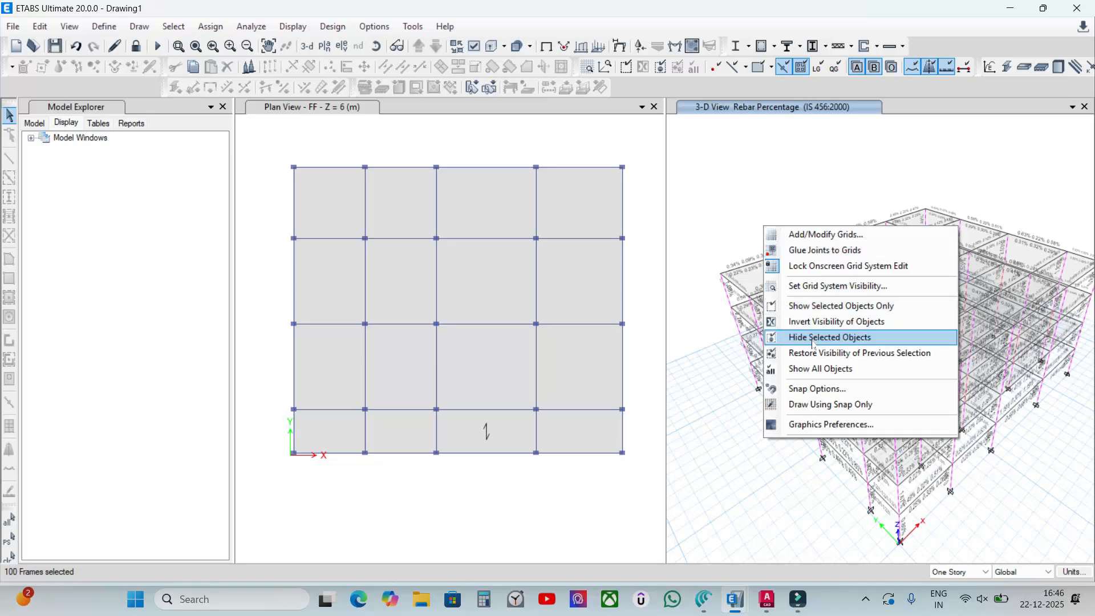
pyautogui.click(830, 309)
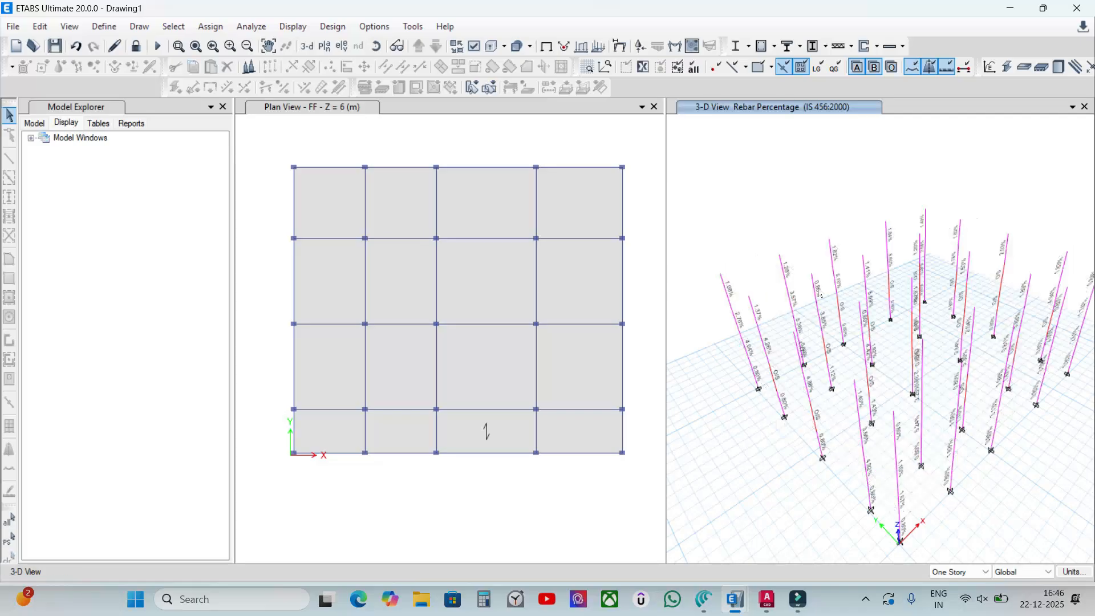
# Examine the rebar percentages on the isolated columns from different angles, and restore the display of all objects.
pyautogui.keyDown('shift'); pyautogui.moveTo(1020, 449); pyautogui.dragTo(984, 366, button='middle'); pyautogui.keyUp('shift')
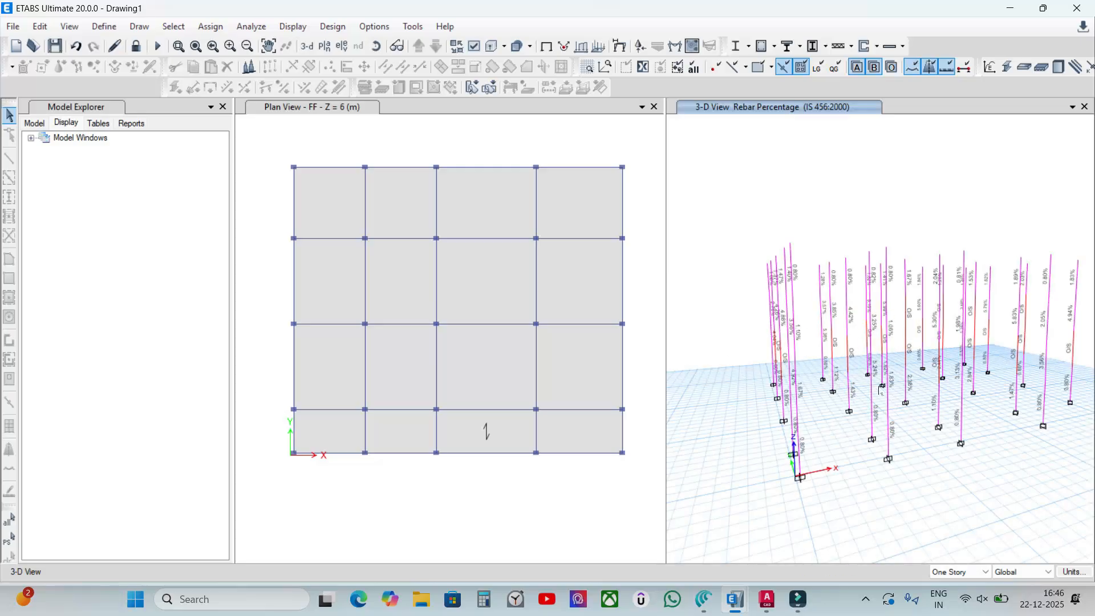
pyautogui.keyDown('shift'); pyautogui.moveTo(822, 212); pyautogui.dragTo(766, 216, button='middle'); pyautogui.keyUp('shift')
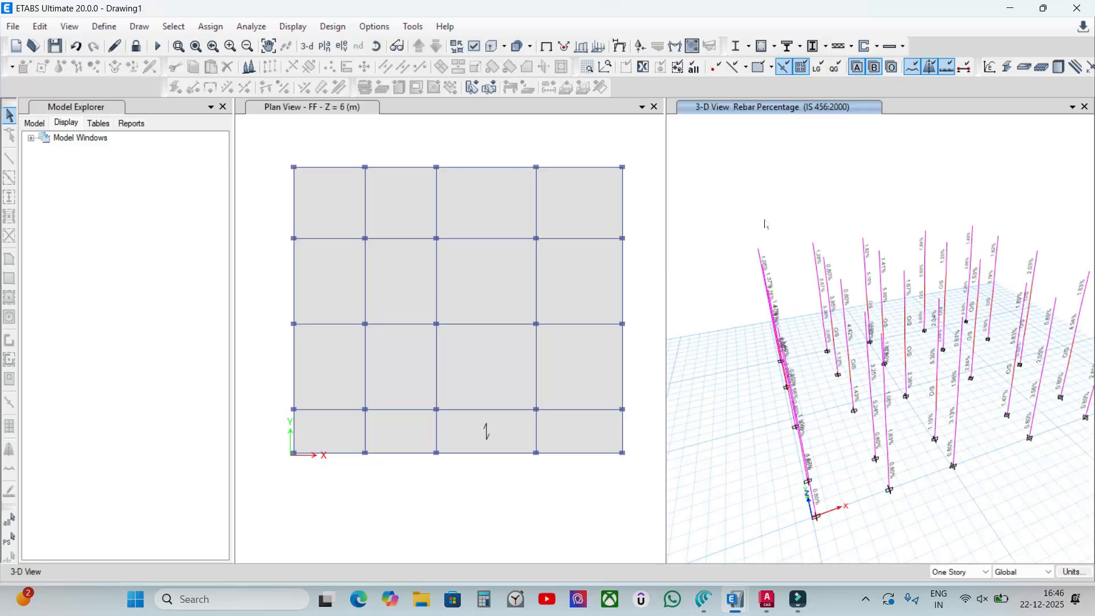
pyautogui.rightClick(720, 166)
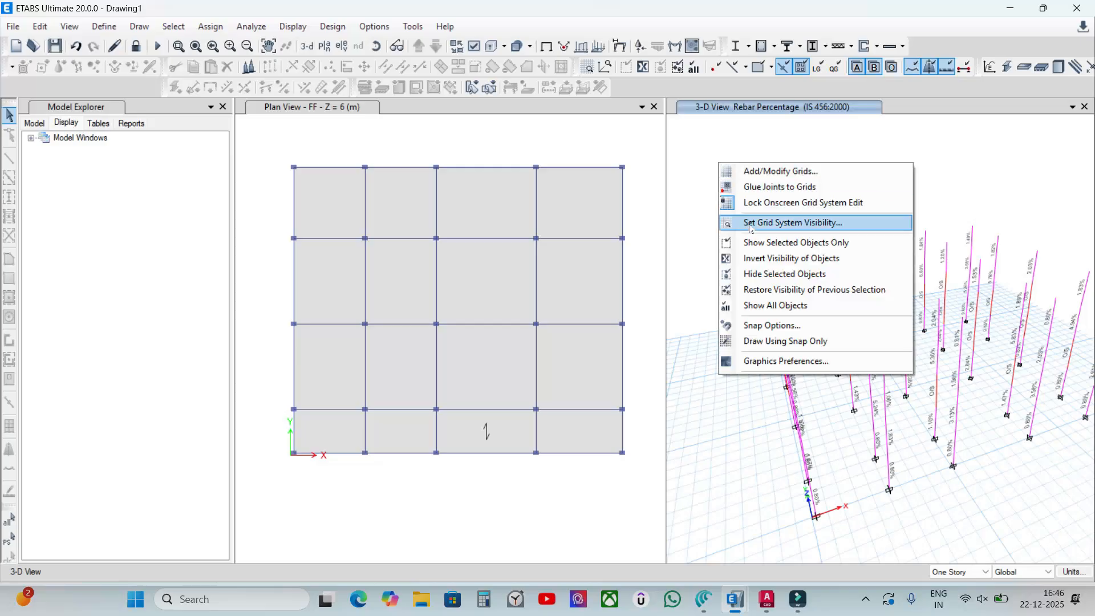
pyautogui.click(771, 306)
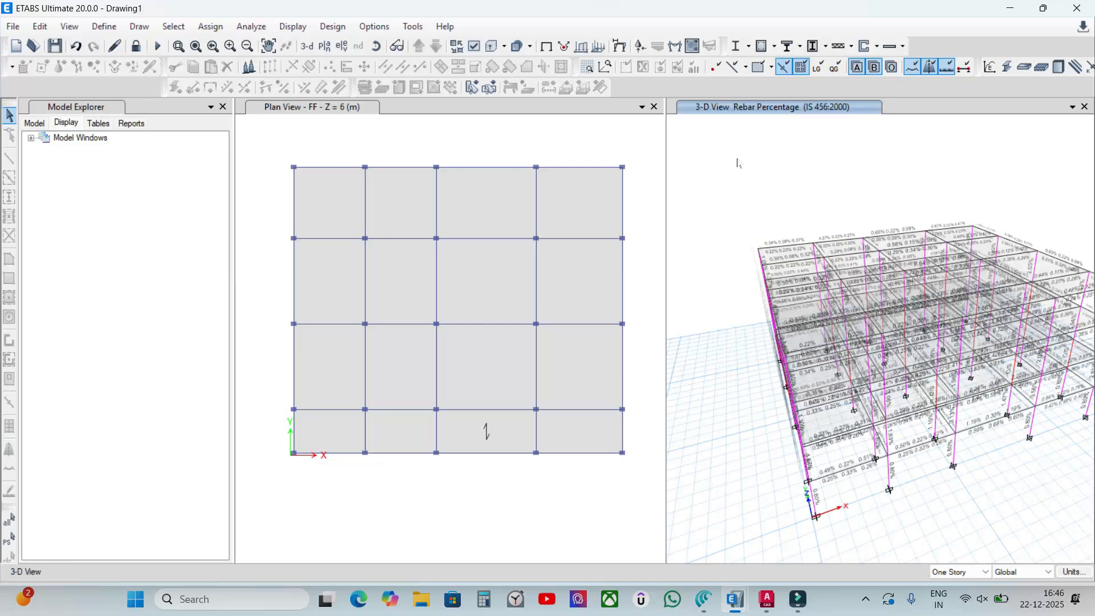
# Verify the analysis sections against the design sections for the concrete frames, and dismiss the report.
pyautogui.click(293, 26)
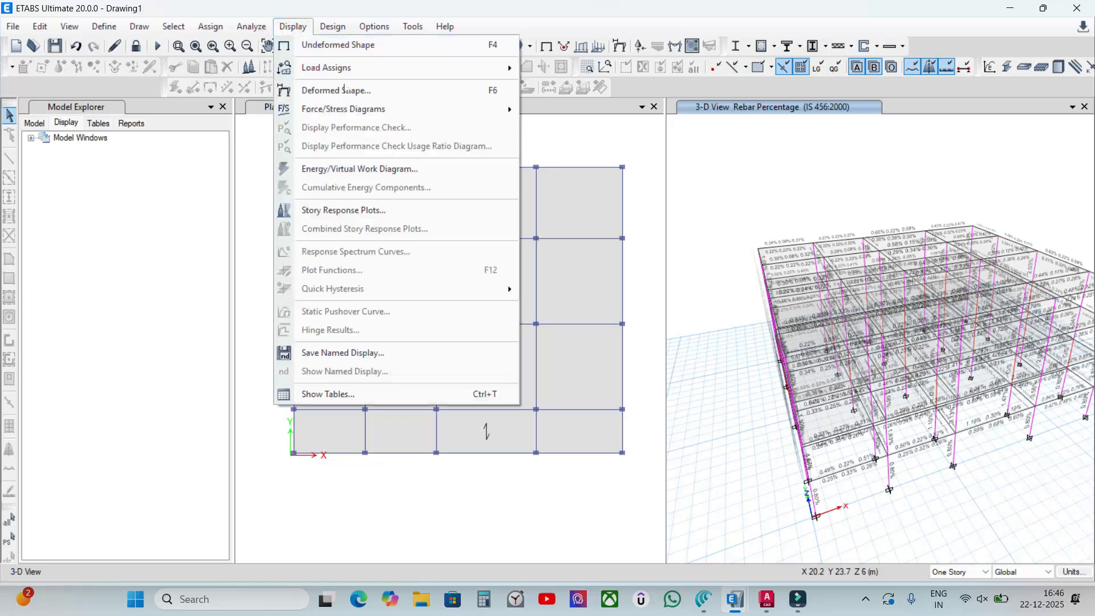
pyautogui.click(337, 27)
pyautogui.click(421, 63)
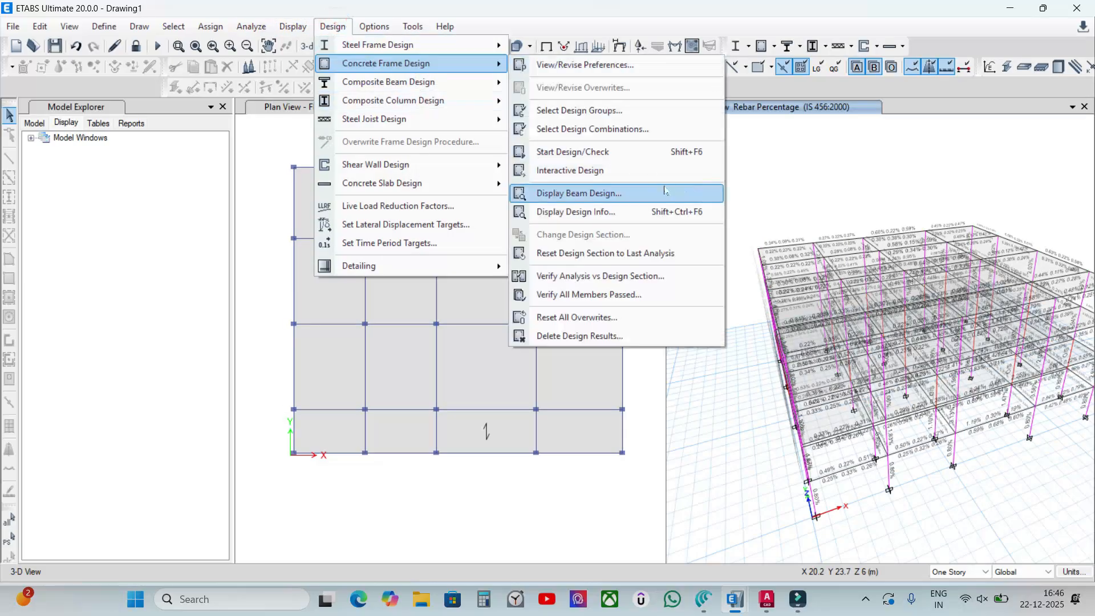
pyautogui.click(616, 279)
pyautogui.moveTo(607, 276); pyautogui.dragTo(610, 250)
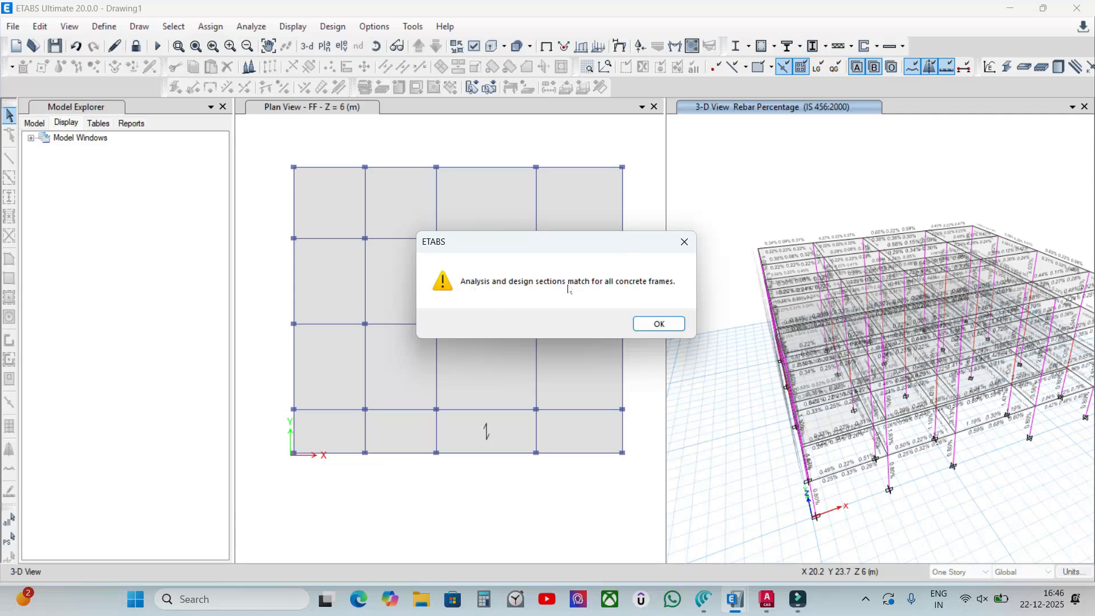
pyautogui.click(659, 324)
# Run the concrete frame check that all members passed, and select the frames that failed.
pyautogui.click(334, 27)
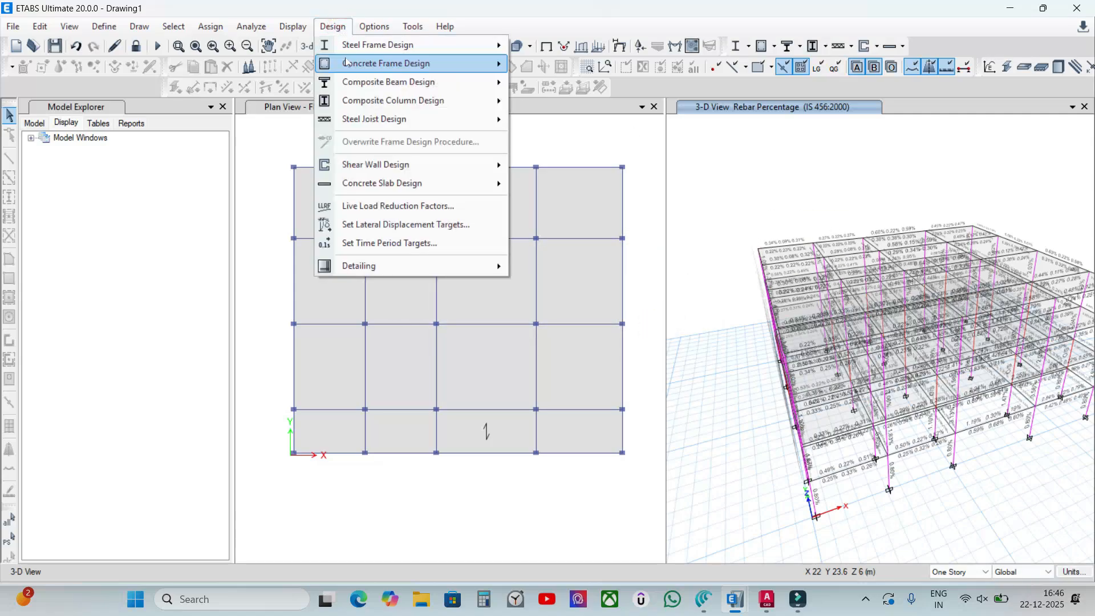
pyautogui.moveTo(347, 62)
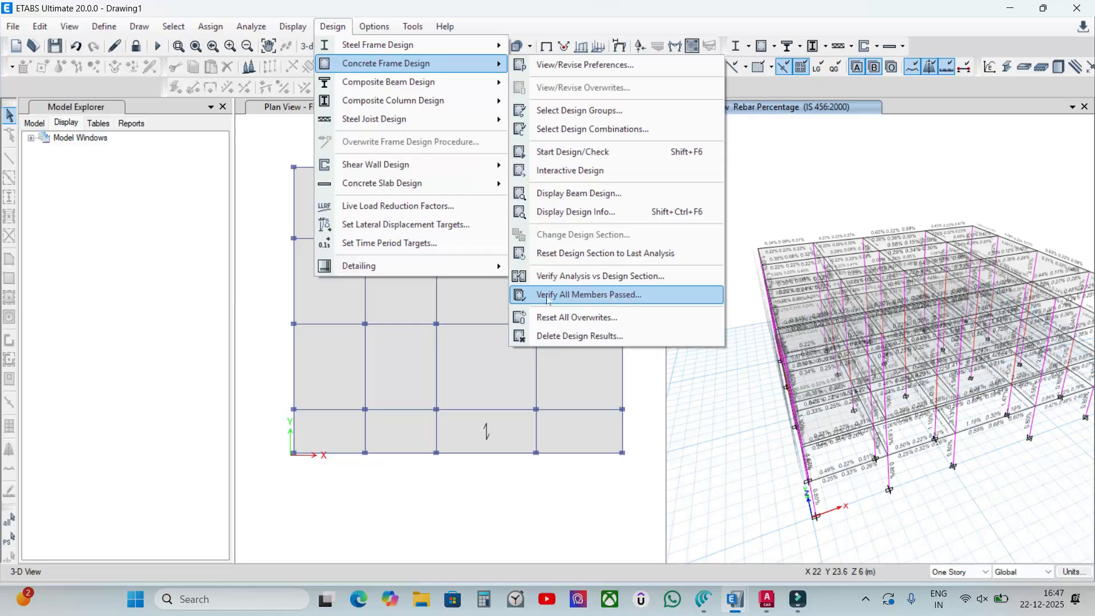
pyautogui.click(637, 301)
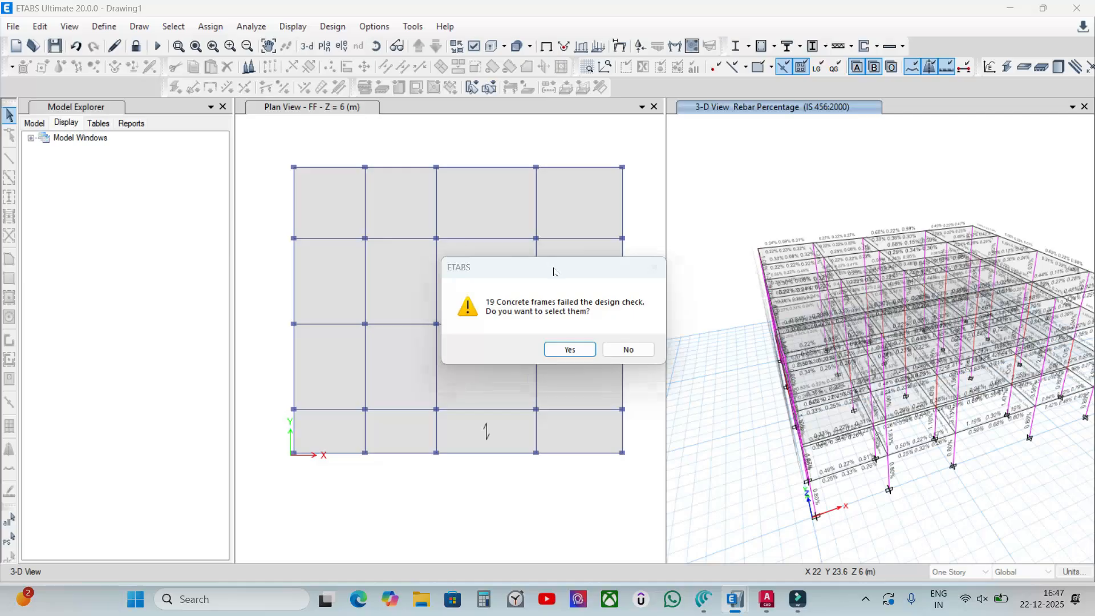
pyautogui.moveTo(553, 272); pyautogui.dragTo(565, 205)
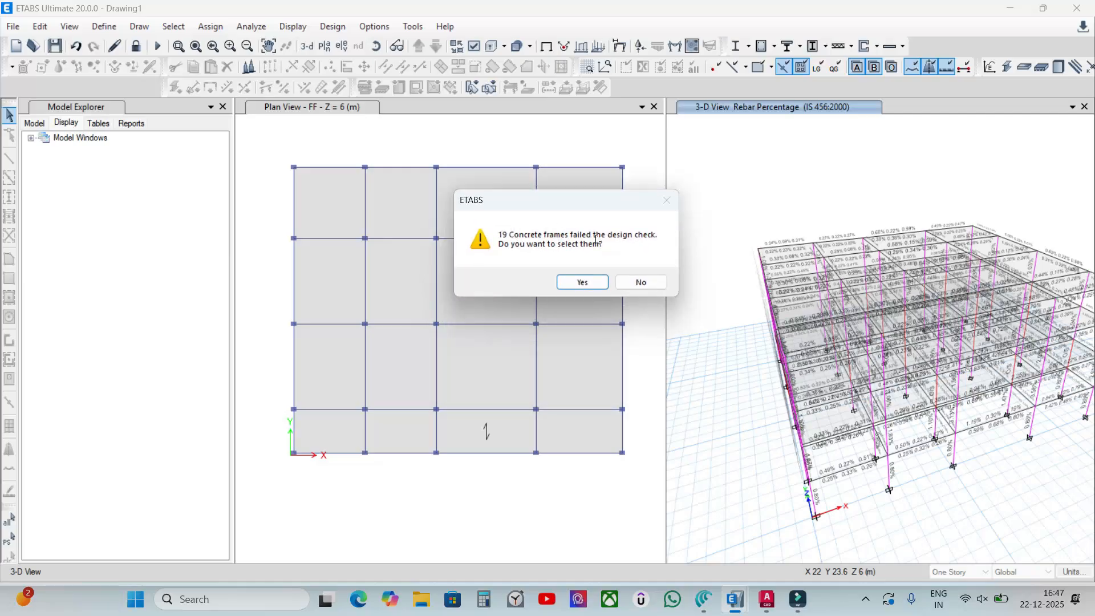
pyautogui.click(571, 281)
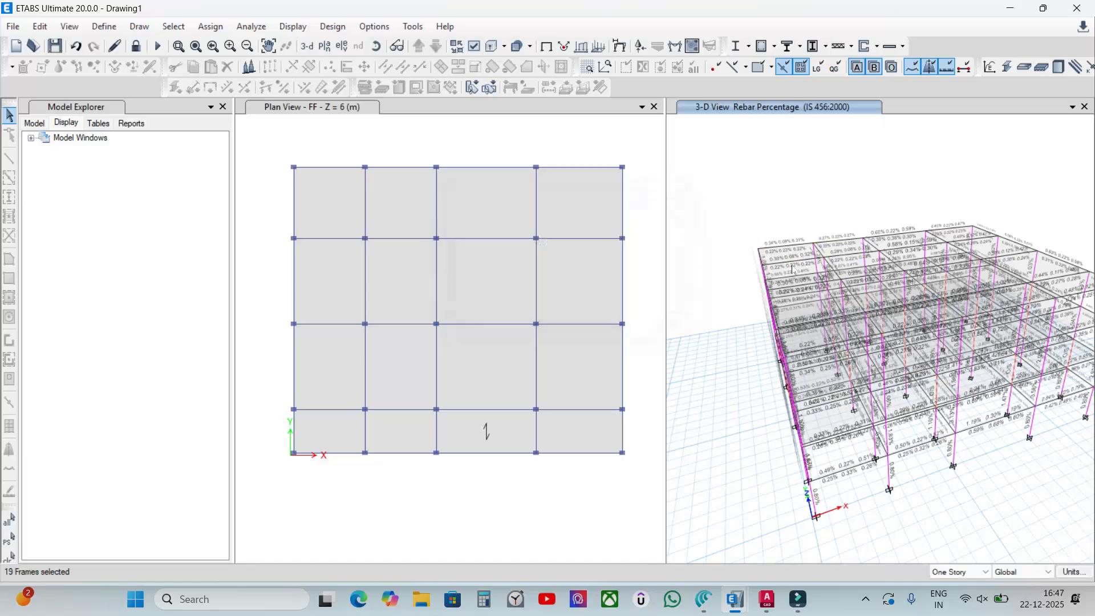
# Show only the selected failed frames in the 3-D view, examine the O/S columns, and restore all objects.
pyautogui.rightClick(748, 170)
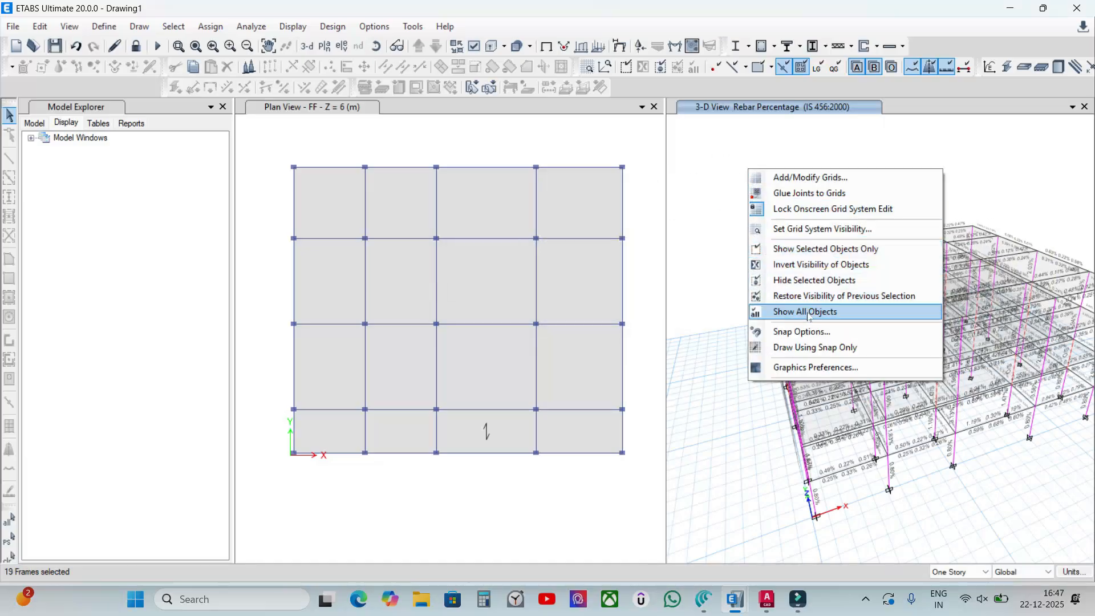
pyautogui.click(810, 250)
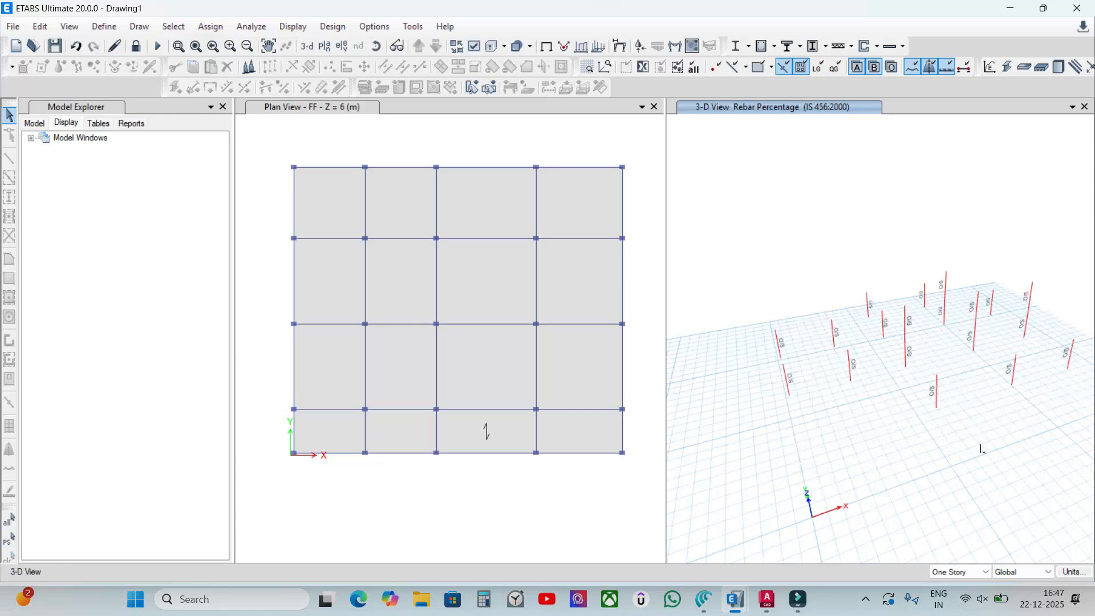
pyautogui.scroll(4, 977, 379)
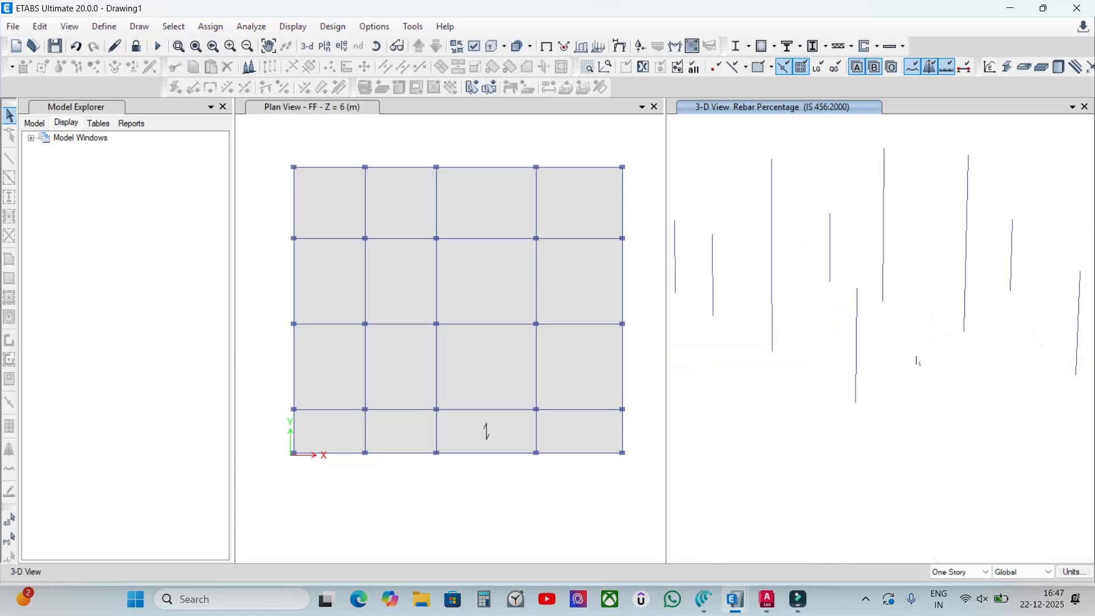
pyautogui.scroll(-3, 947, 339)
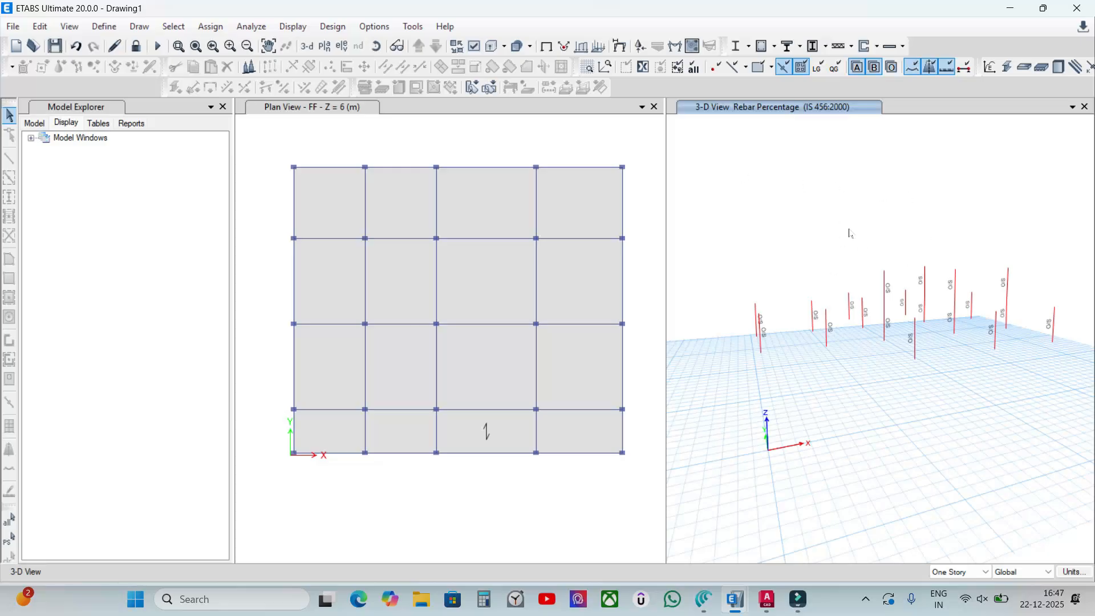
pyautogui.rightClick(808, 204)
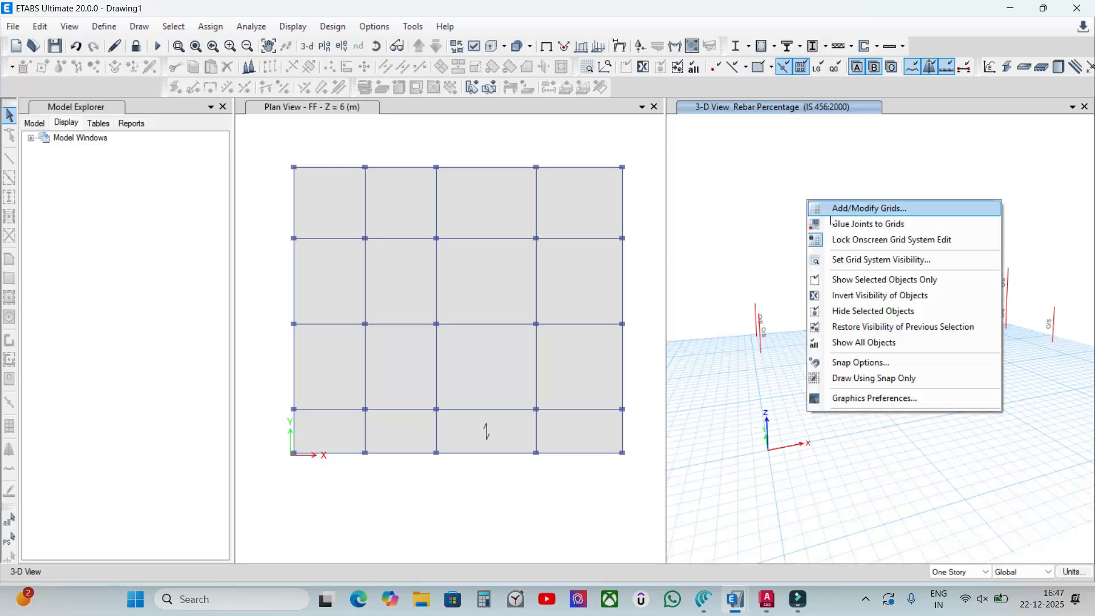
pyautogui.click(853, 343)
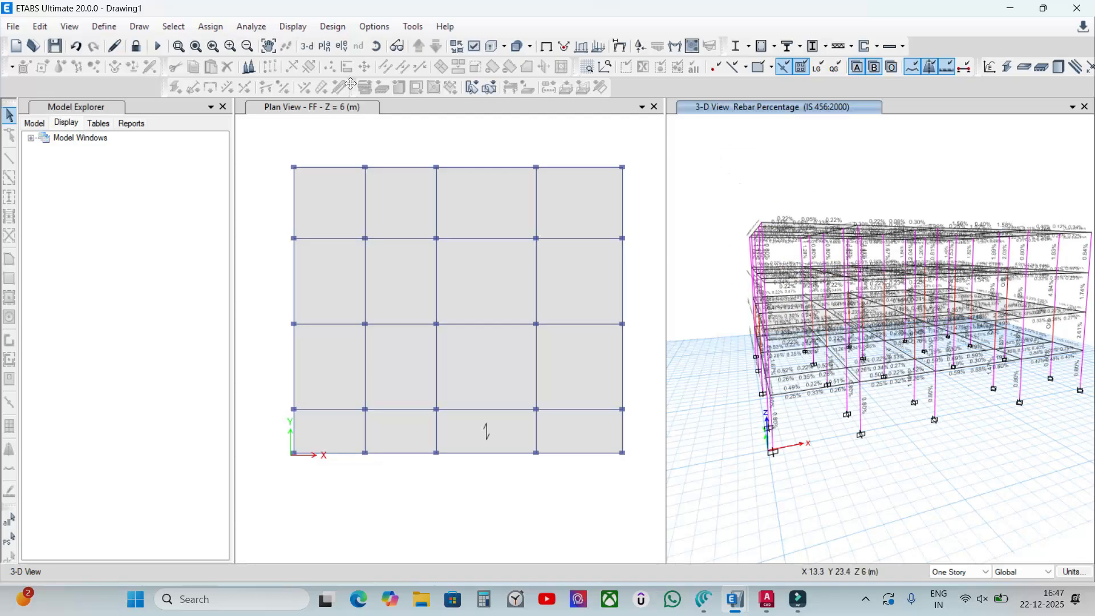
# Return the 3-D view to the undeformed shape, and start unlocking the model but cancel the deletion of analysis results.
pyautogui.click(546, 45)
pyautogui.click(137, 46)
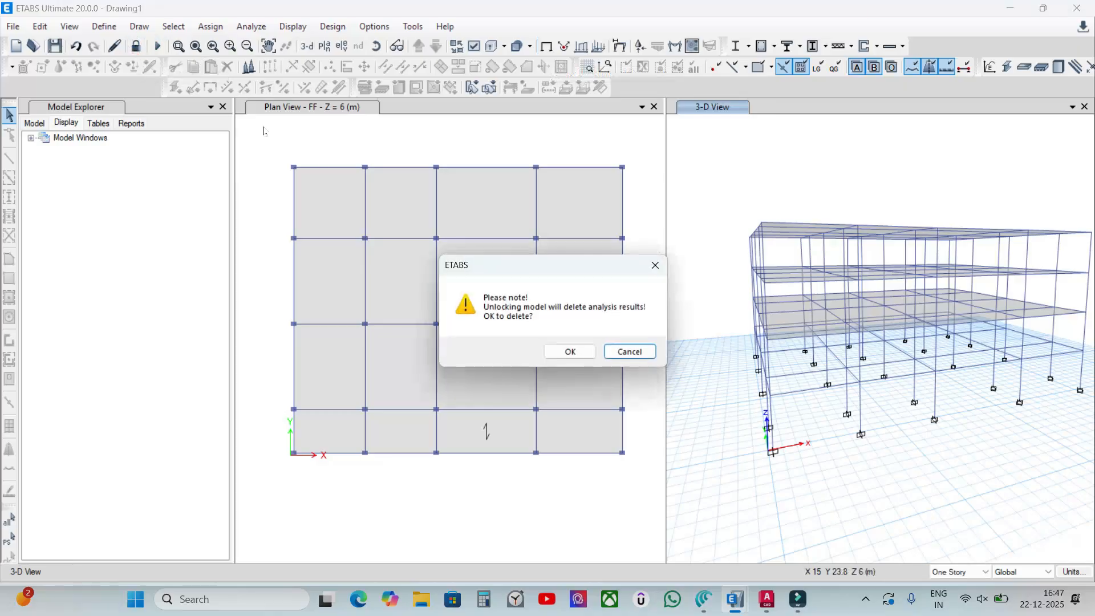
pyautogui.click(653, 265)
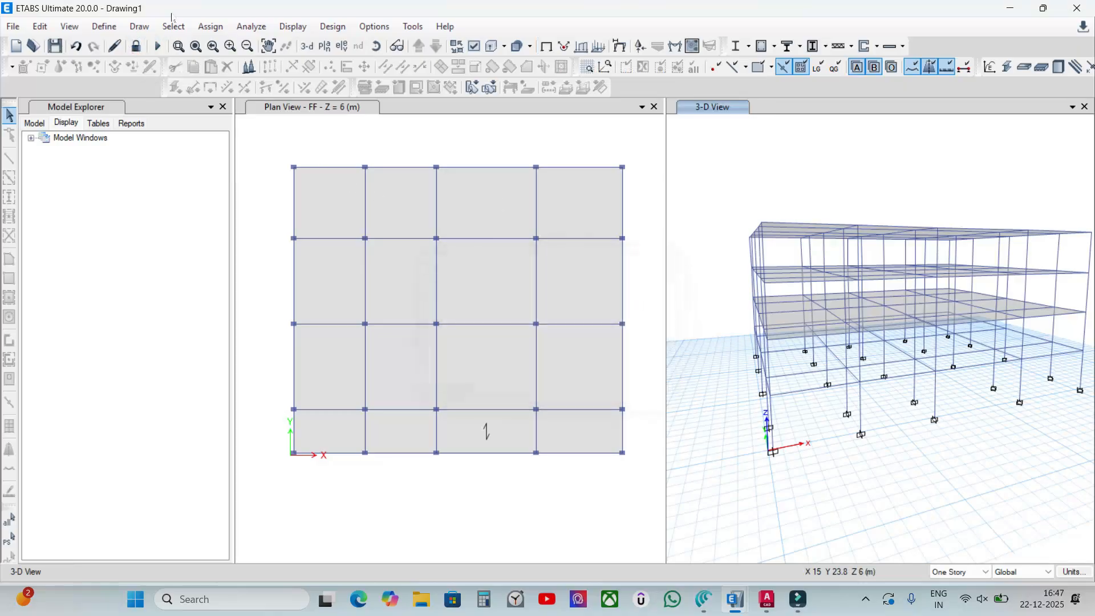
# Inspect the section property data of the Column 300*400mm frame section, and close it without changes.
pyautogui.click(104, 26)
pyautogui.click(137, 68)
pyautogui.click(293, 68)
pyautogui.click(429, 265)
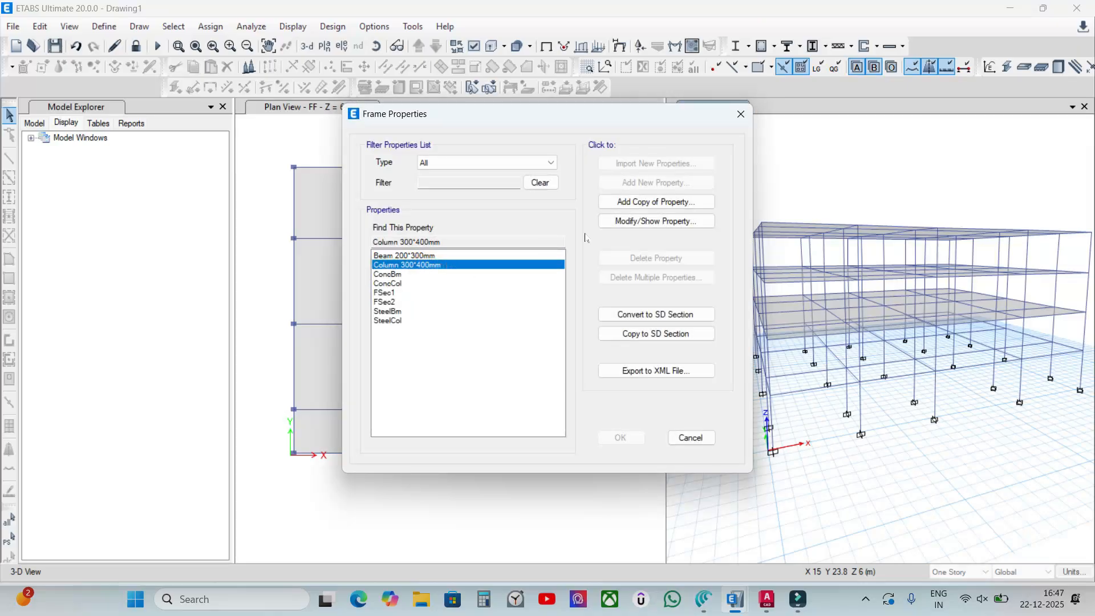
pyautogui.click(627, 220)
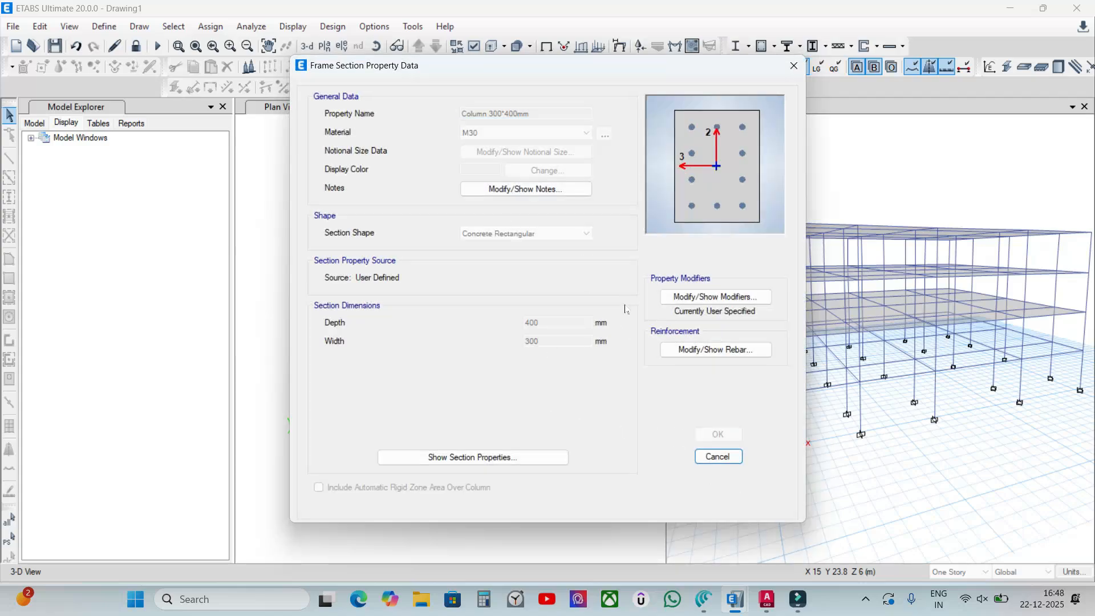
pyautogui.click(718, 457)
pyautogui.click(684, 438)
# Unlock the model, accepting the deletion of its analysis results, and activate the FF plan view.
pyautogui.click(136, 46)
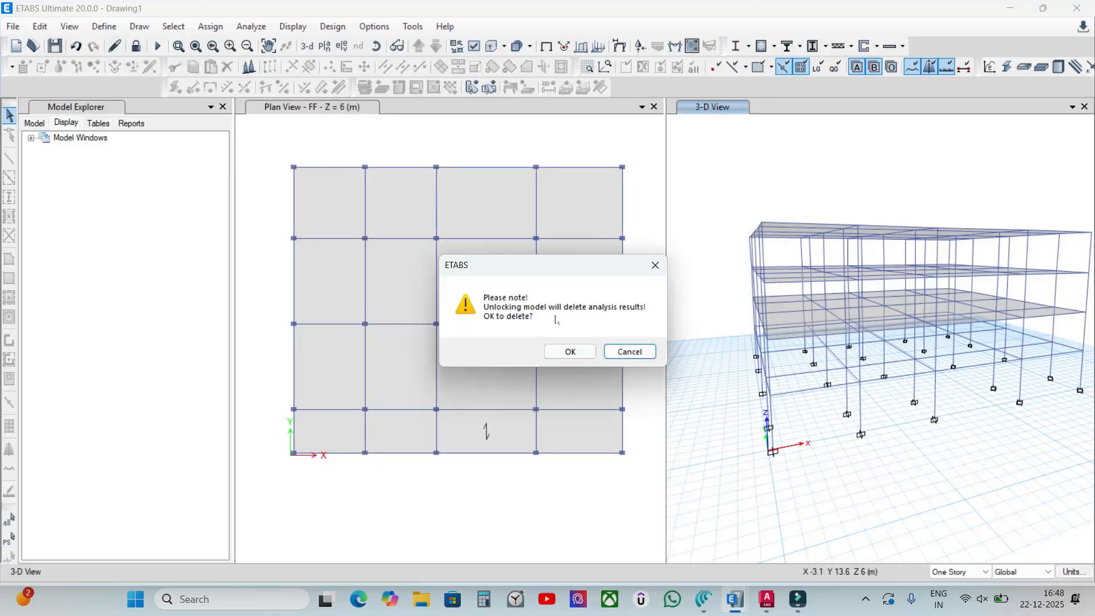
pyautogui.click(570, 351)
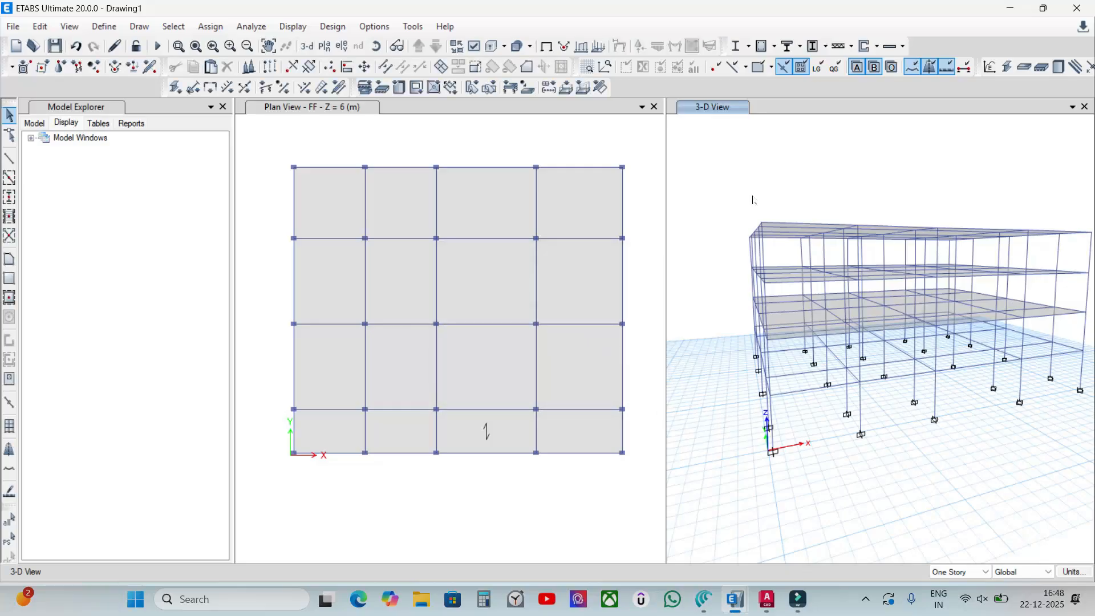
pyautogui.click(607, 134)
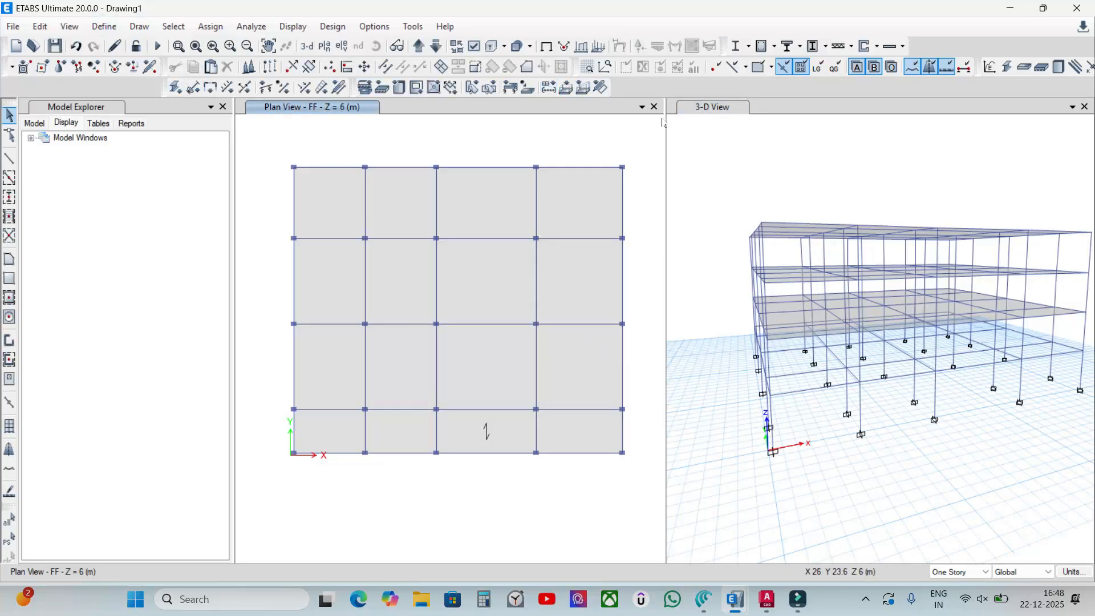
# Set the depth of the Column 300*400mm frame section to 500 mm.
pyautogui.click(108, 30)
pyautogui.moveTo(132, 69)
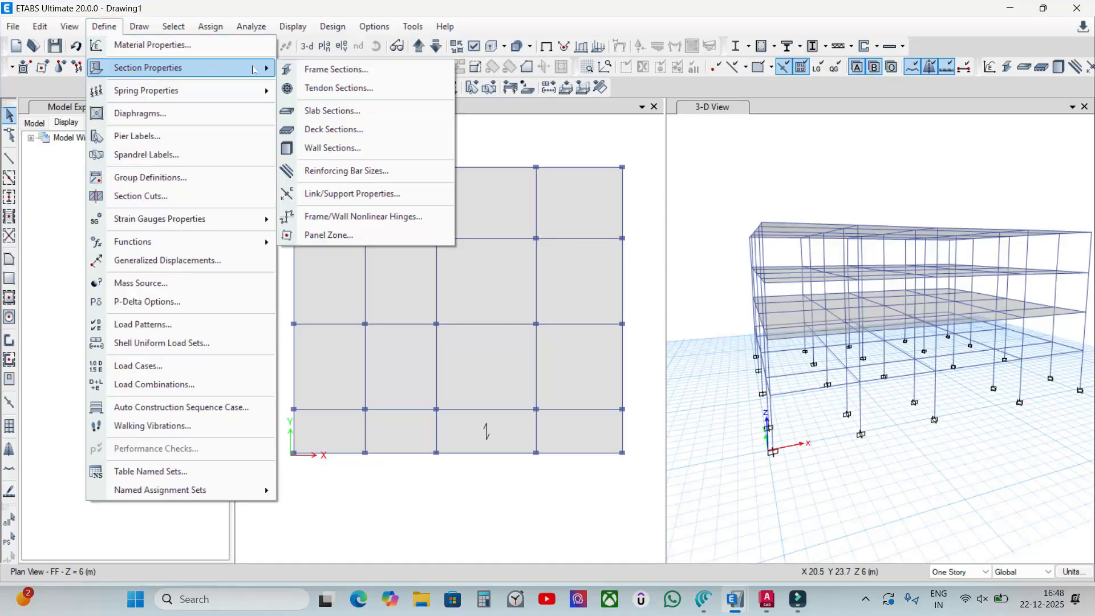
pyautogui.click(313, 72)
pyautogui.click(482, 265)
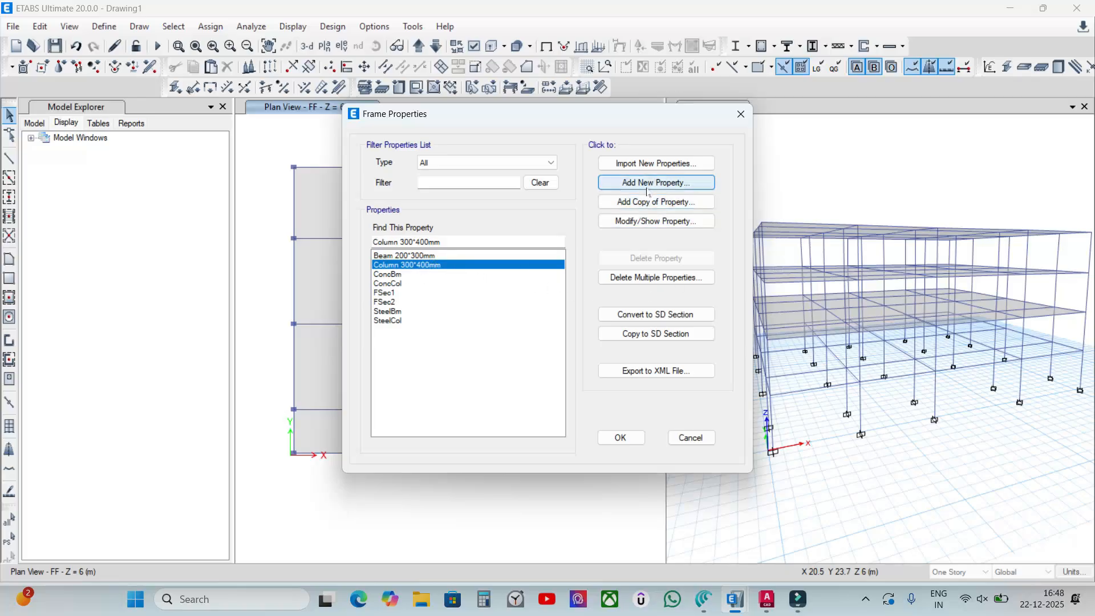
pyautogui.click(644, 222)
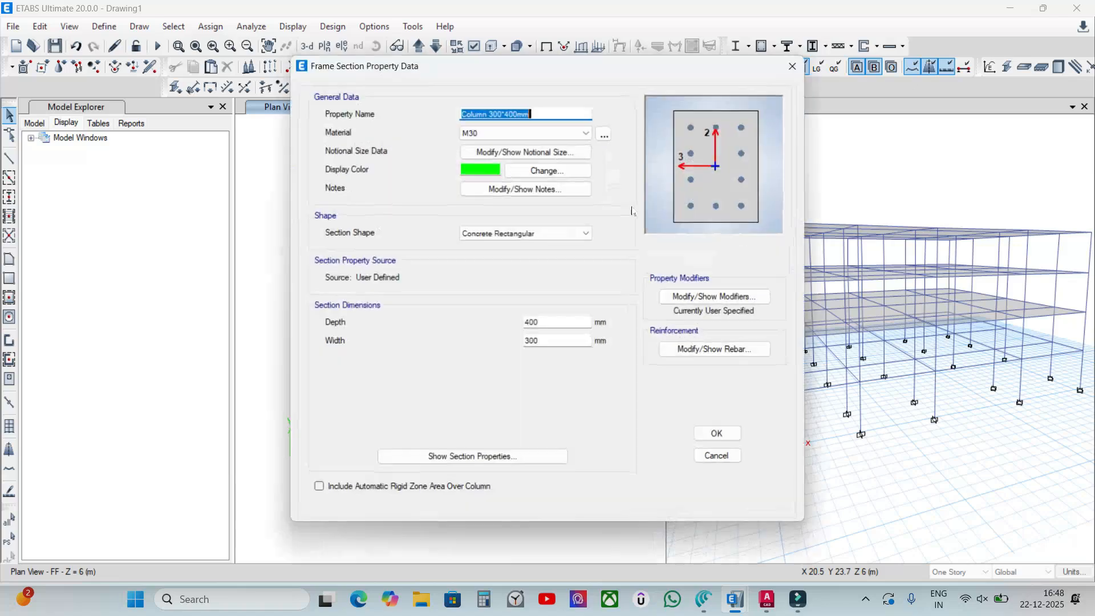
pyautogui.moveTo(549, 322); pyautogui.dragTo(439, 309)
pyautogui.write('500')
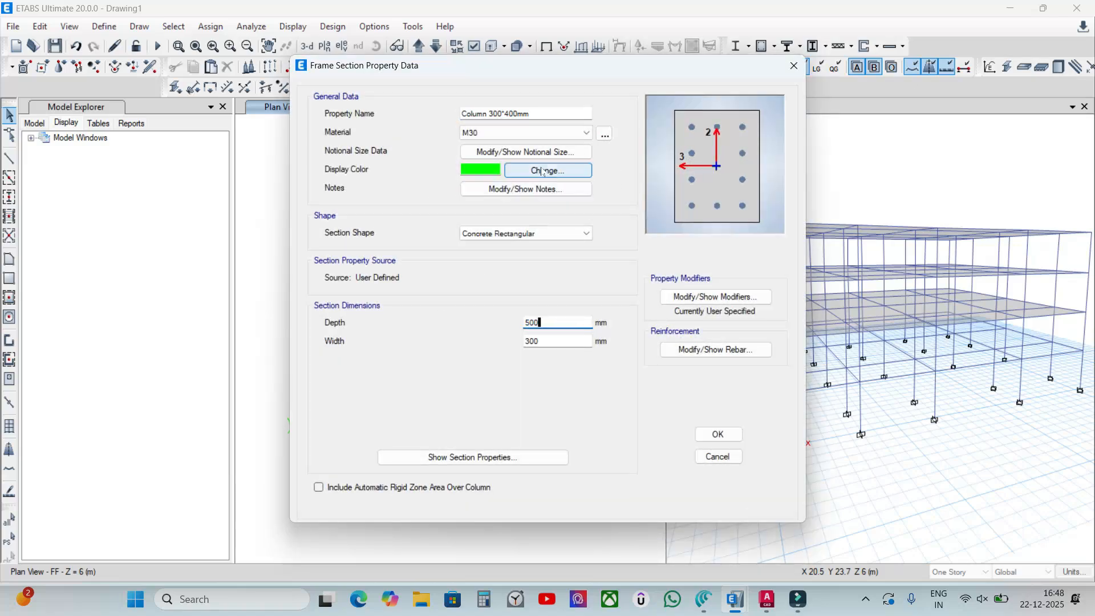
# Rename the column section as Column 300*500mm and accept the frame property changes.
pyautogui.click(505, 113)
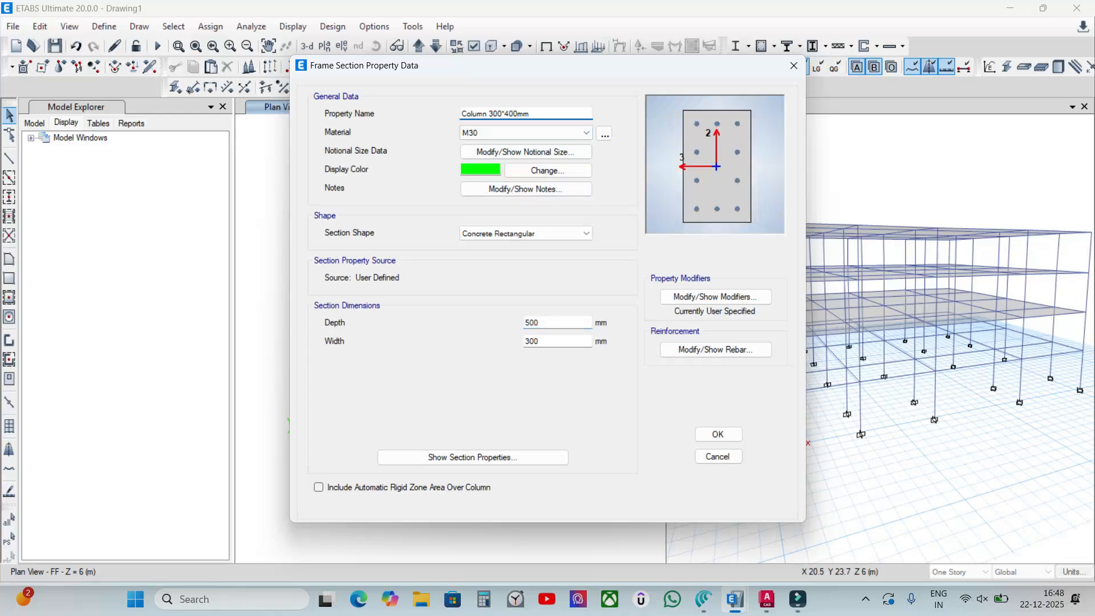
pyautogui.press('BackSpace')
pyautogui.write('5')
pyautogui.click(699, 434)
pyautogui.click(621, 437)
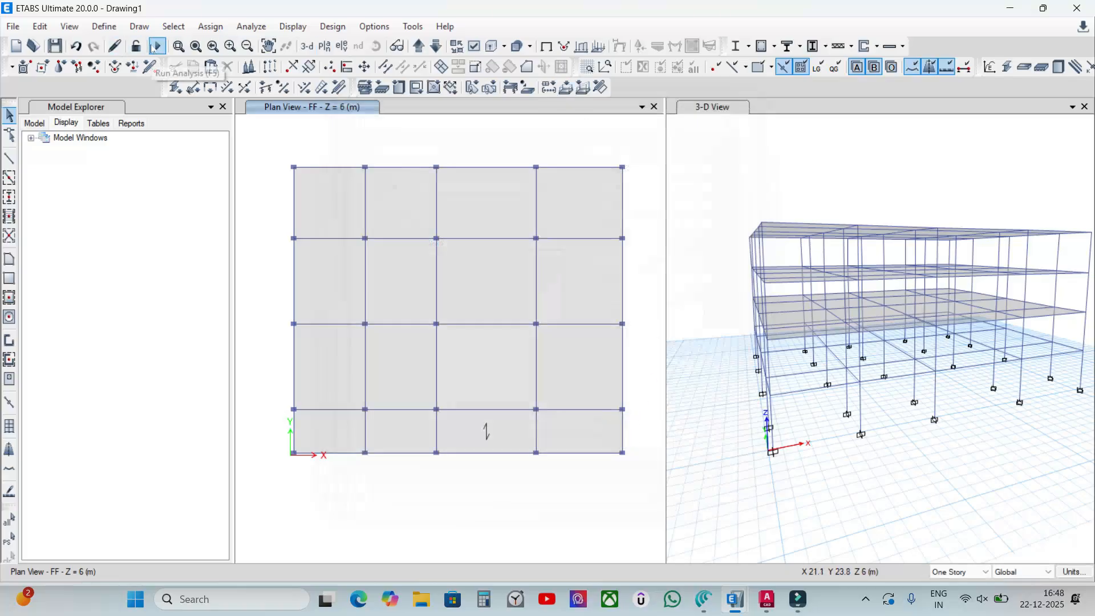
# Run the analysis, then show the undeformed shape in the default 3-D view.
pyautogui.click(158, 48)
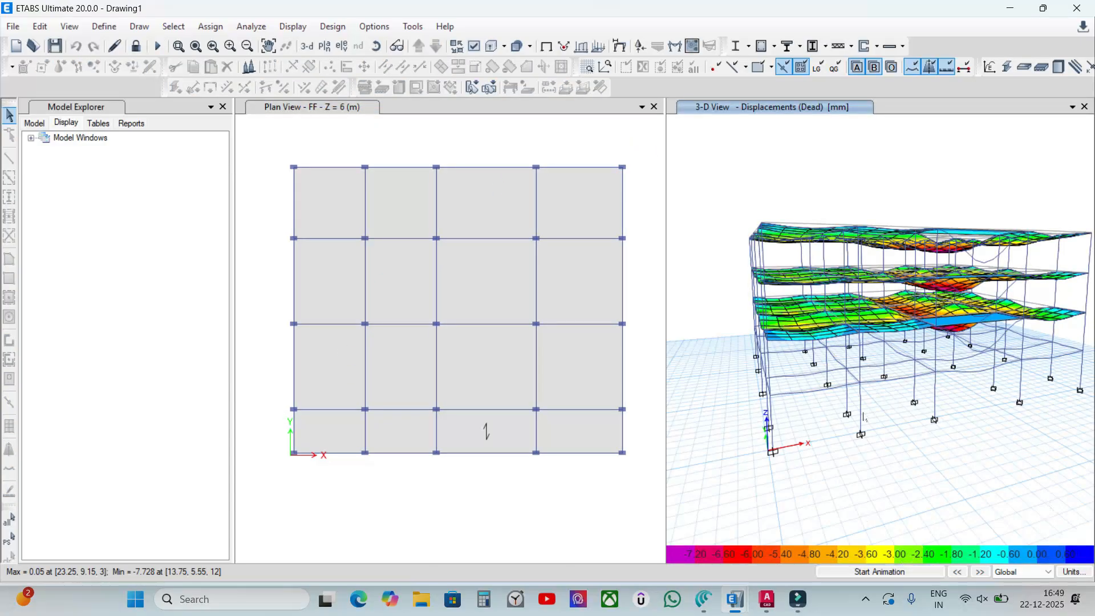
pyautogui.click(547, 48)
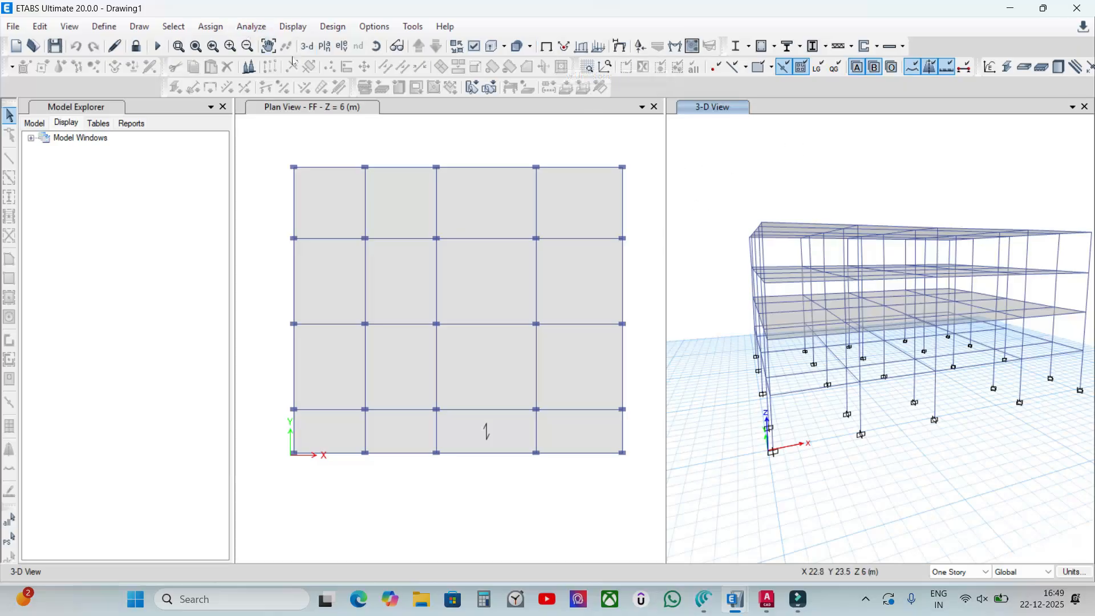
pyautogui.click(307, 46)
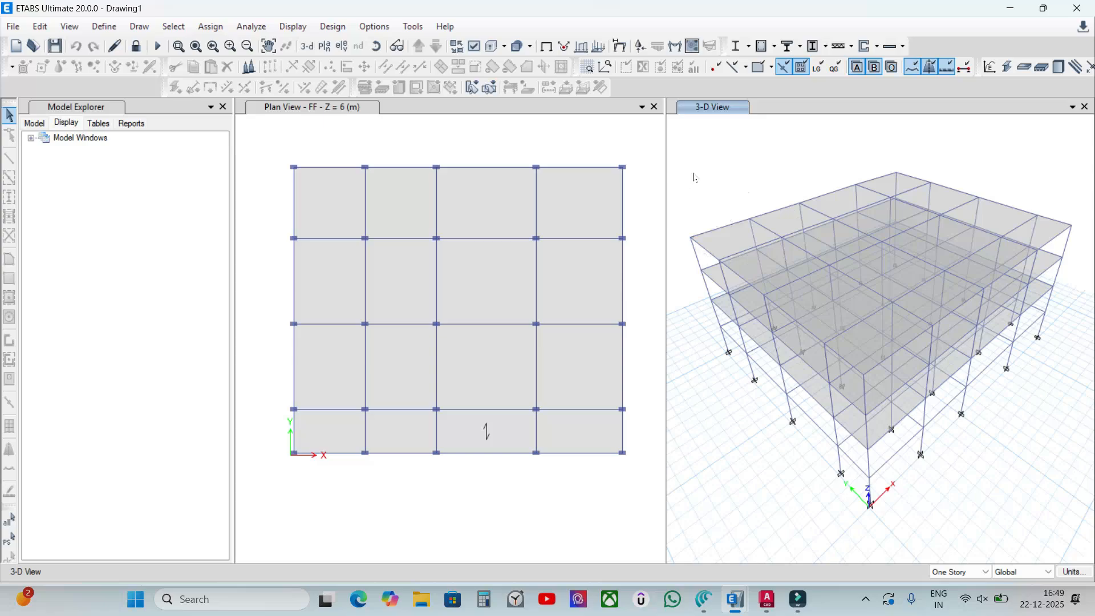
# Run the concrete frame design check and examine the longitudinal reinforcing on the 3-D model.
pyautogui.click(333, 27)
pyautogui.moveTo(399, 63)
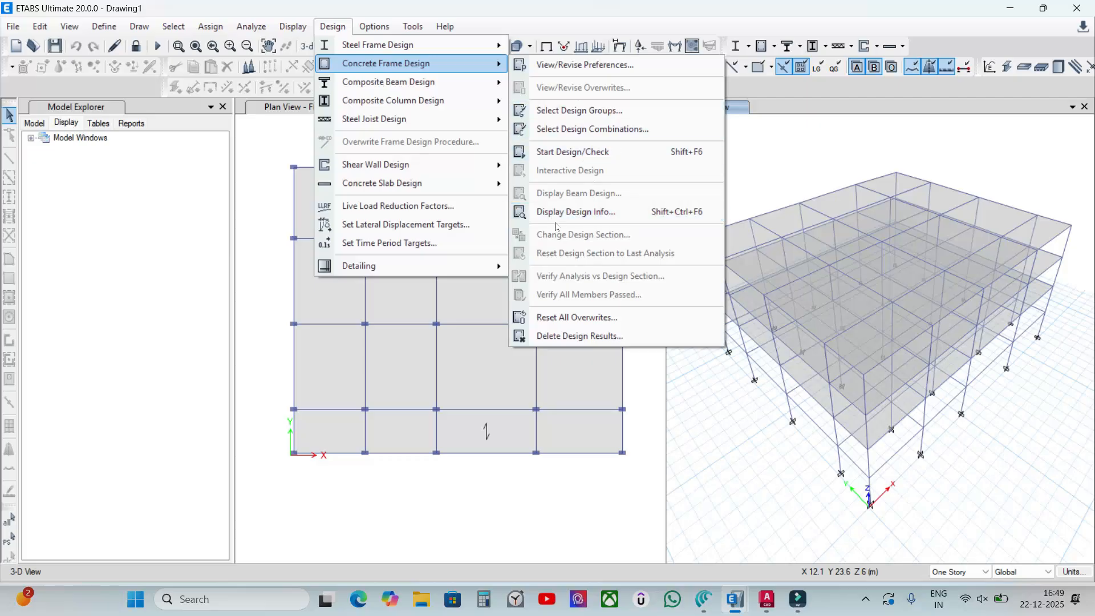
pyautogui.click(571, 152)
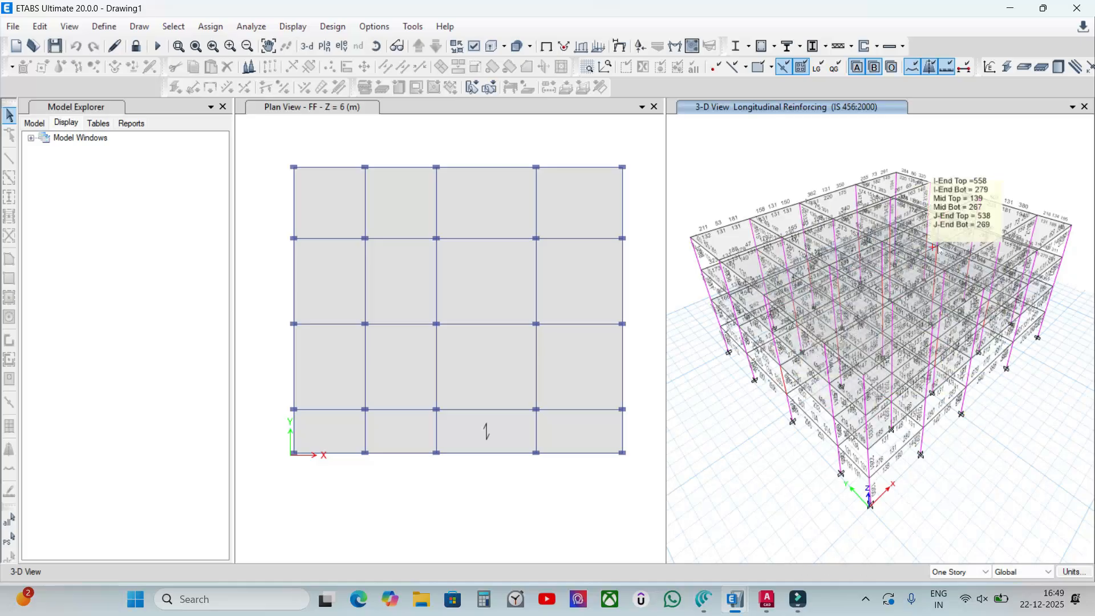
pyautogui.keyDown('shift'); pyautogui.moveTo(865, 417); pyautogui.dragTo(866, 383, button='middle'); pyautogui.keyUp('shift')
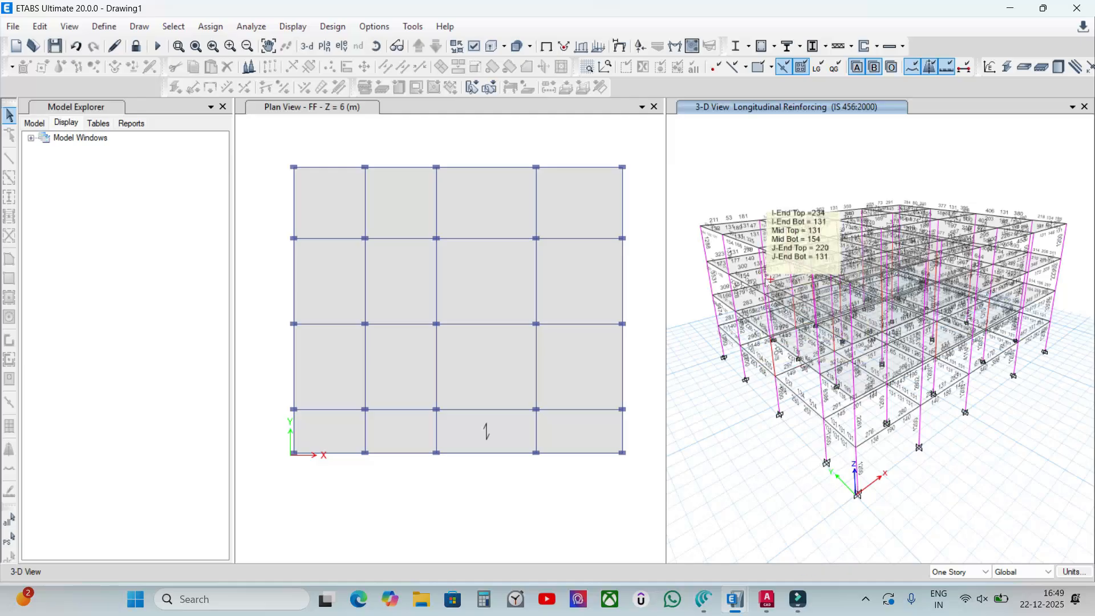
# Verify whether all concrete frame members pass the design check, and select the failed frames.
pyautogui.click(333, 27)
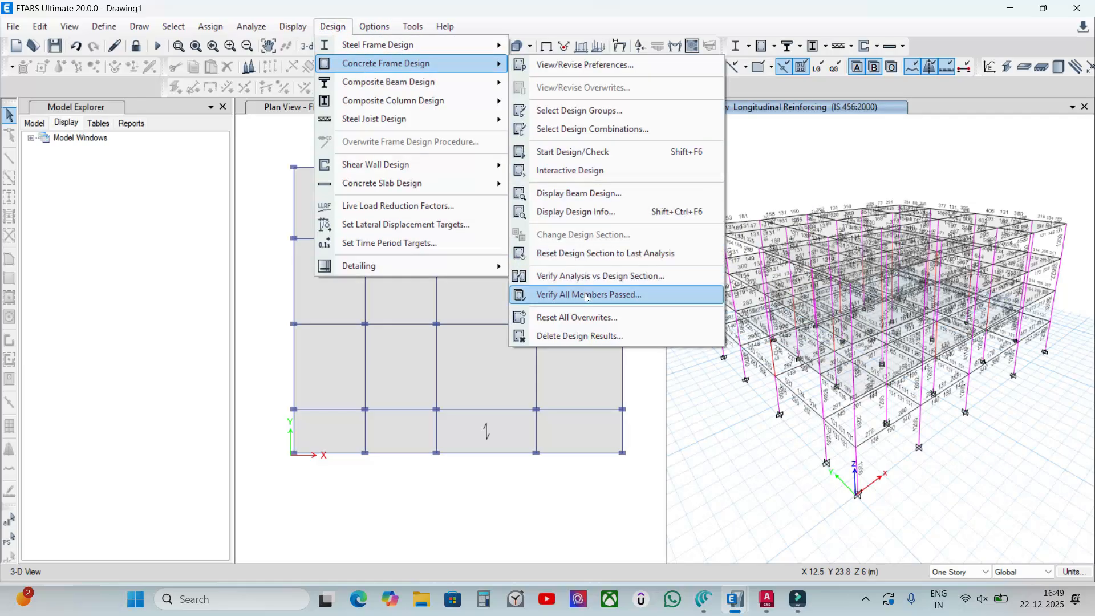
pyautogui.click(583, 295)
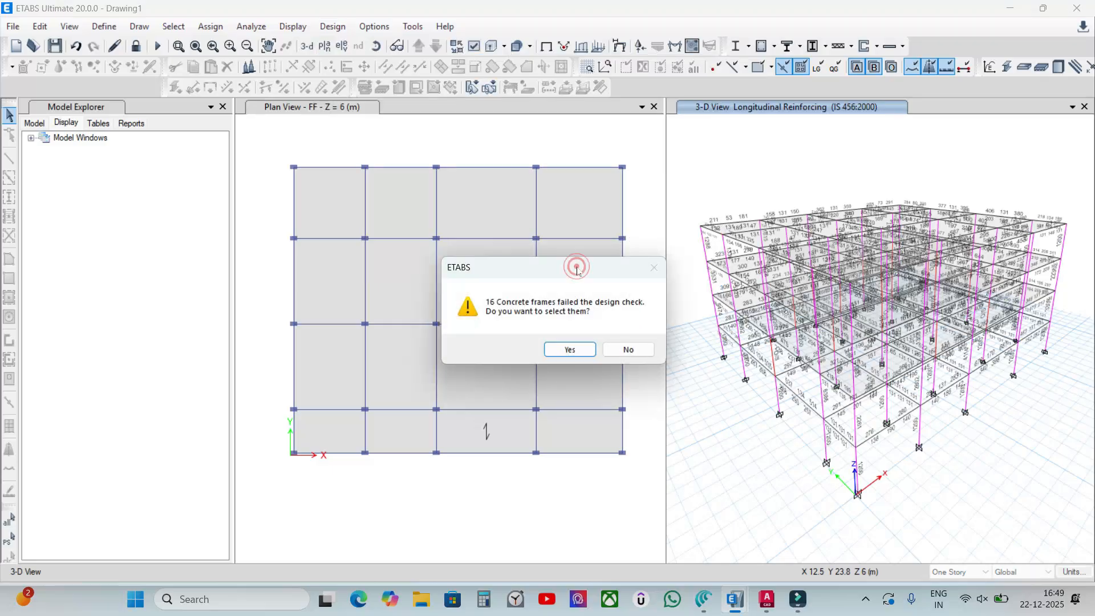
pyautogui.moveTo(576, 268); pyautogui.dragTo(579, 234)
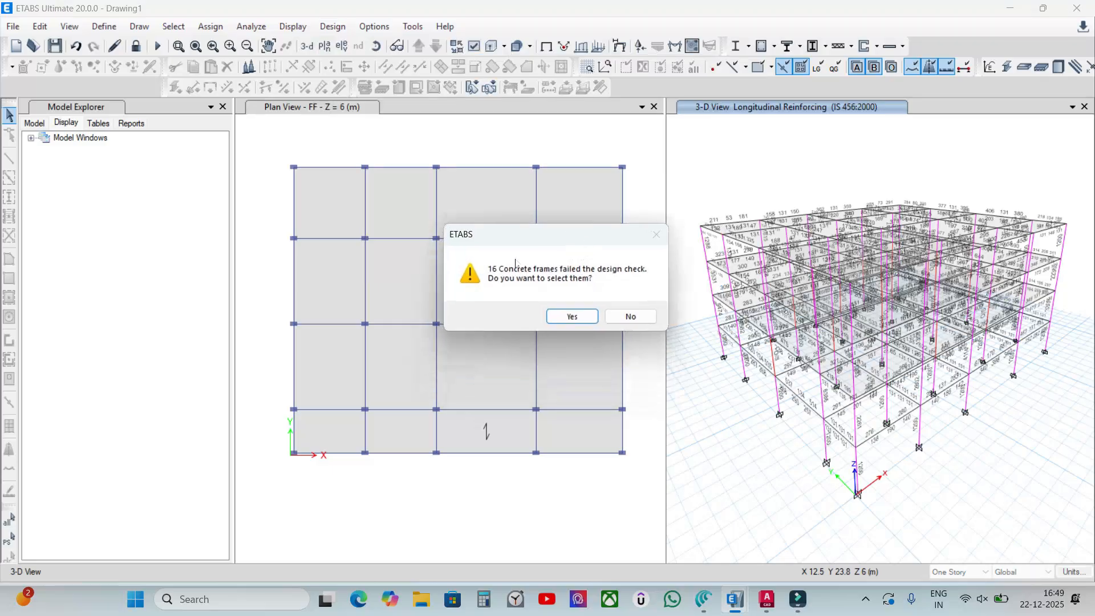
pyautogui.click(572, 317)
# Isolate the selected failed frames in the 3-D view, examine their locations, and show all objects again.
pyautogui.rightClick(710, 179)
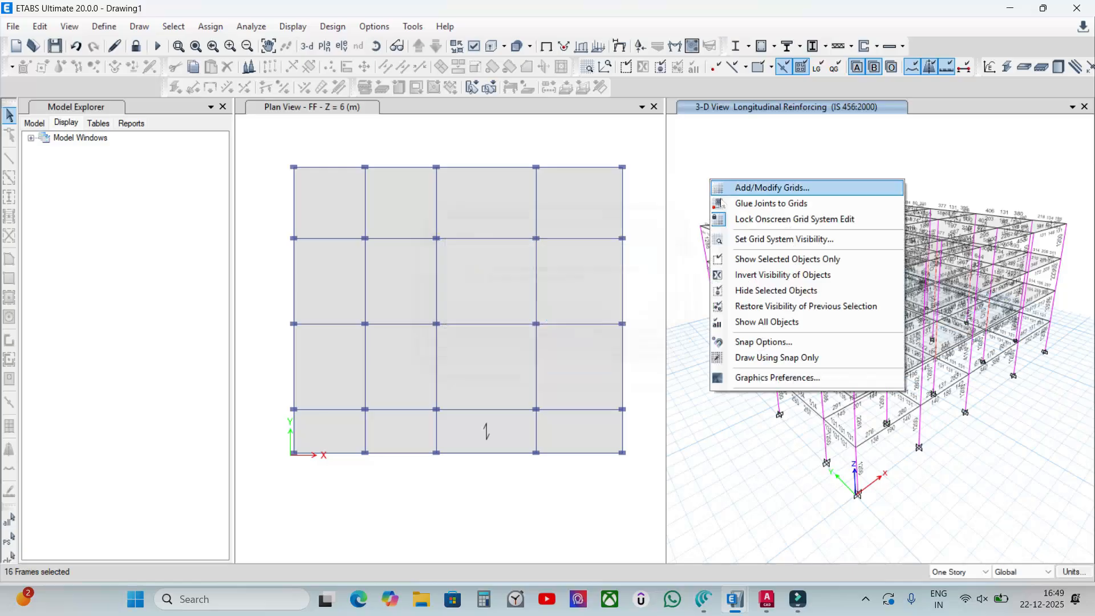
pyautogui.click(772, 258)
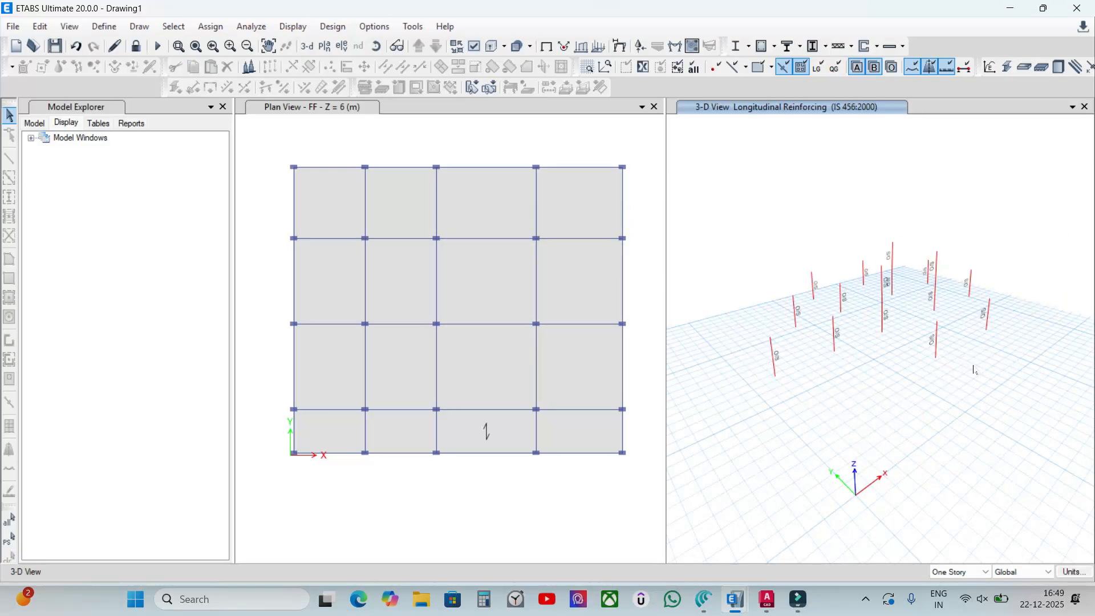
pyautogui.moveTo(987, 353)
pyautogui.mouseDown(button='middle')
pyautogui.moveTo(922, 345)
pyautogui.moveTo(995, 337)
pyautogui.mouseUp(button='middle')
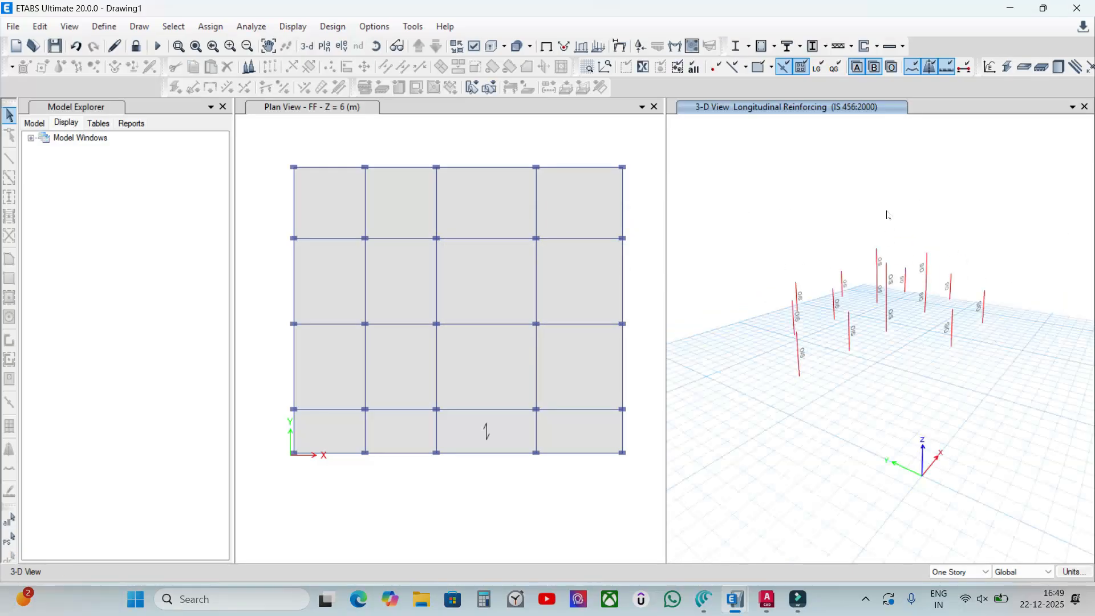
pyautogui.rightClick(885, 200)
pyautogui.click(940, 344)
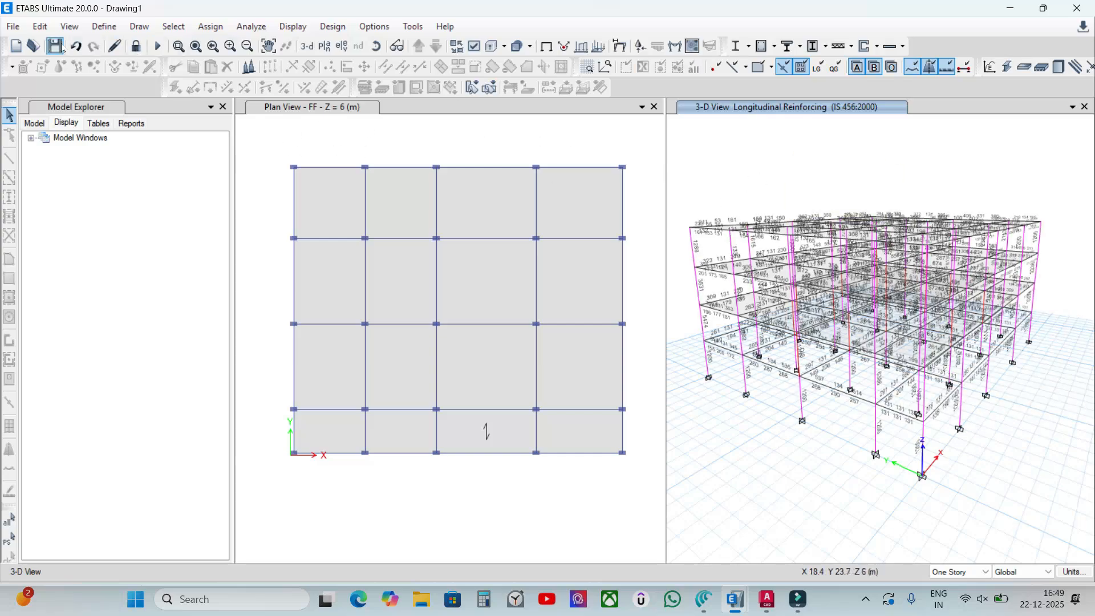
pyautogui.click(105, 27)
pyautogui.moveTo(143, 68)
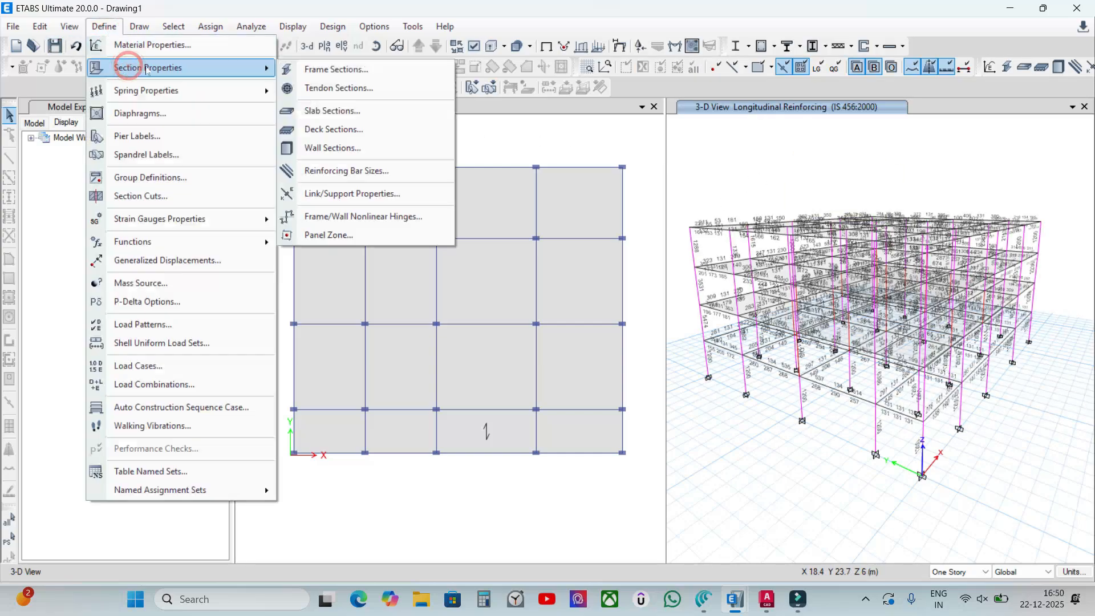
pyautogui.click(305, 72)
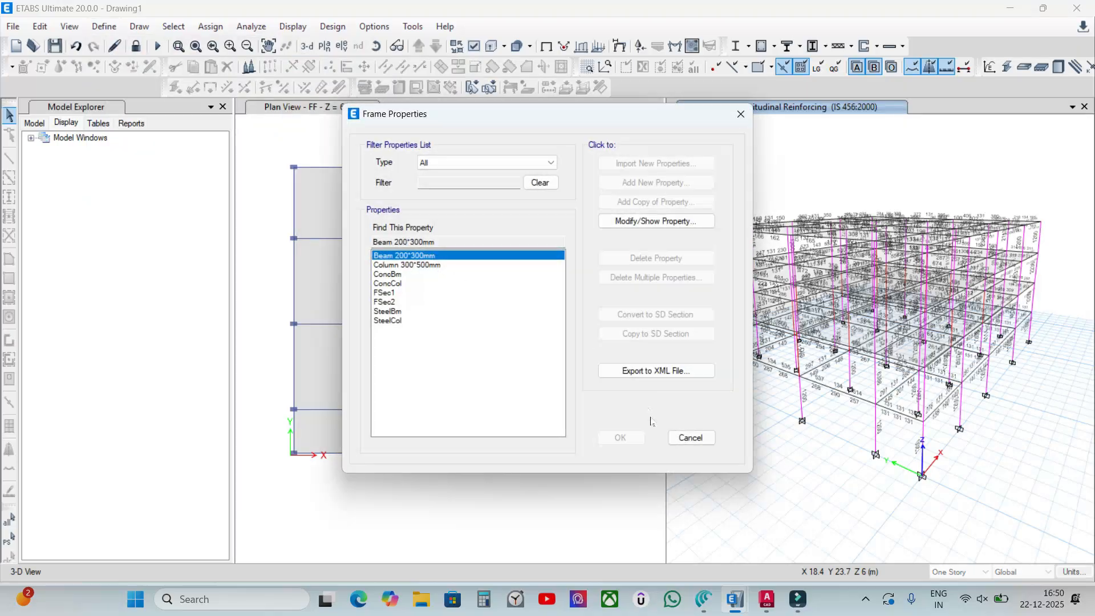
pyautogui.click(688, 437)
# Unlock the model, accepting the deletion of analysis results, and open the property data of the Column 300*500mm frame section.
pyautogui.click(136, 47)
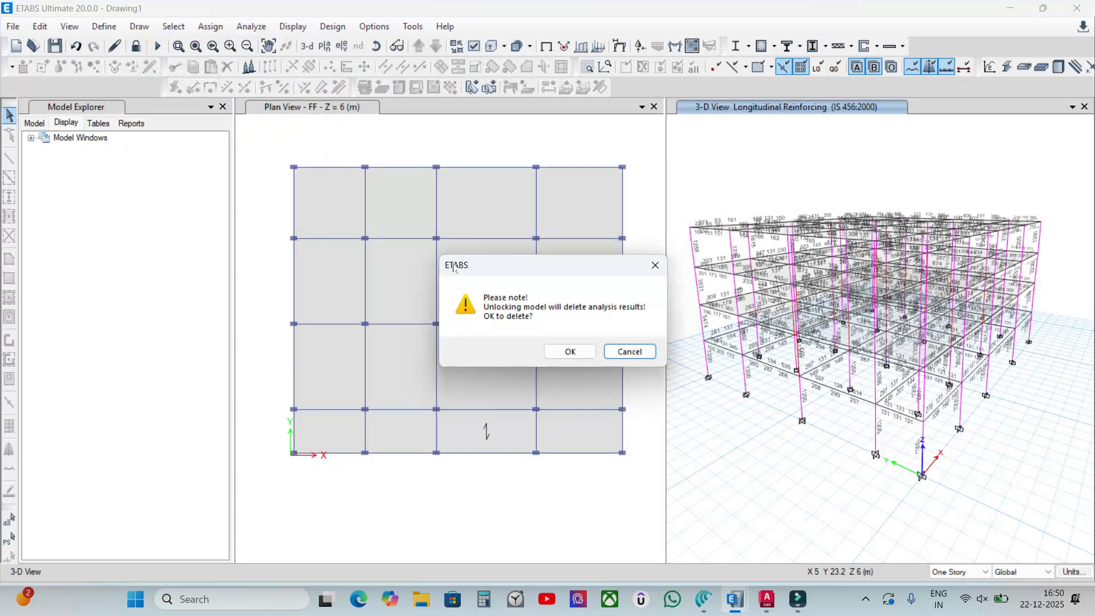
pyautogui.click(582, 350)
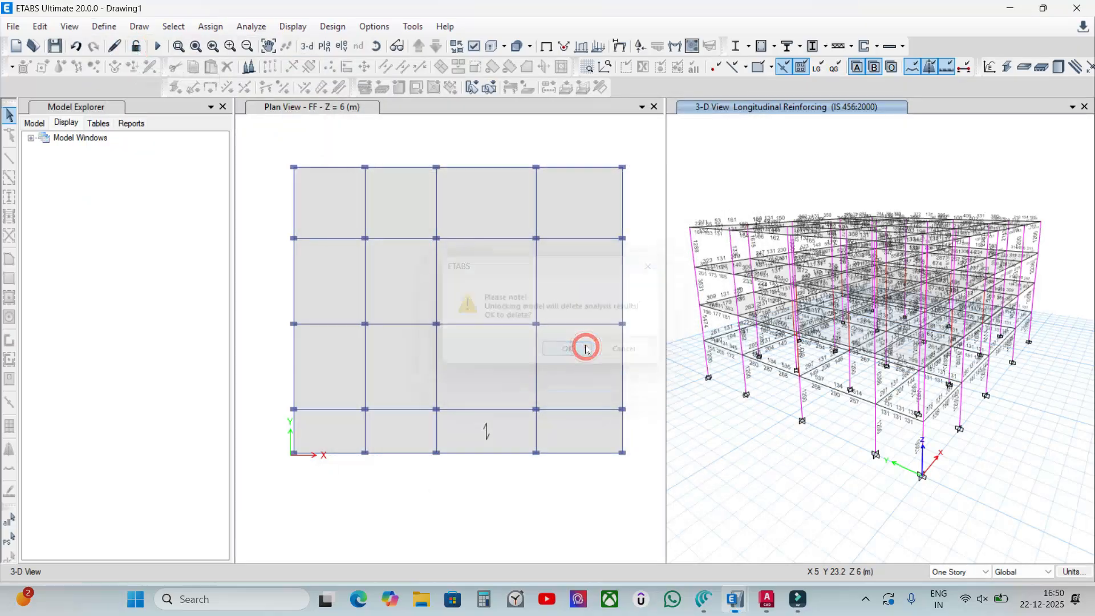
pyautogui.click(104, 26)
pyautogui.click(121, 67)
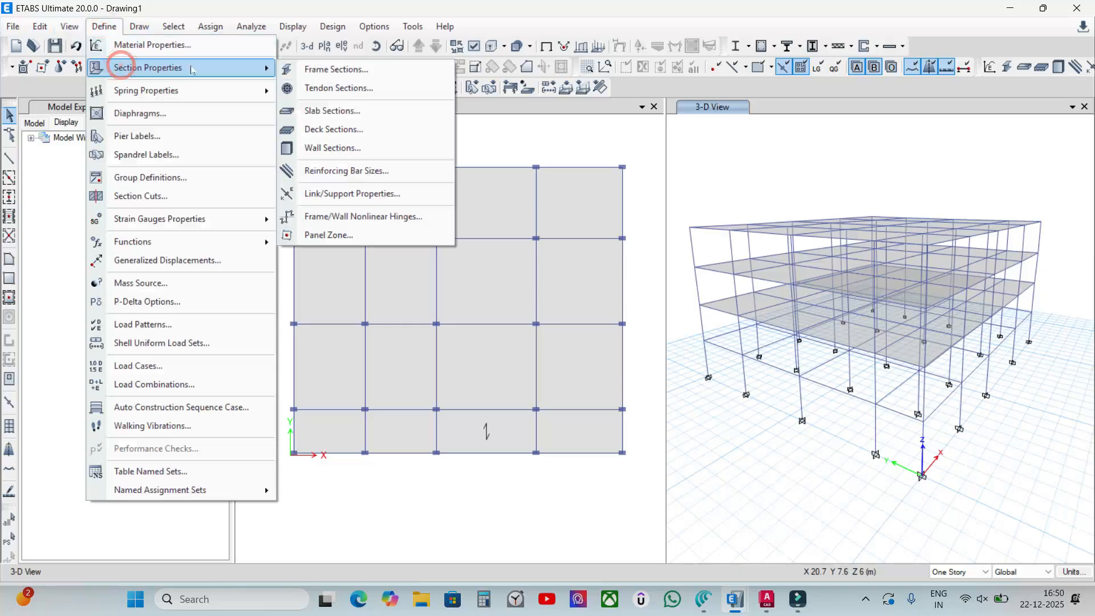
pyautogui.click(333, 69)
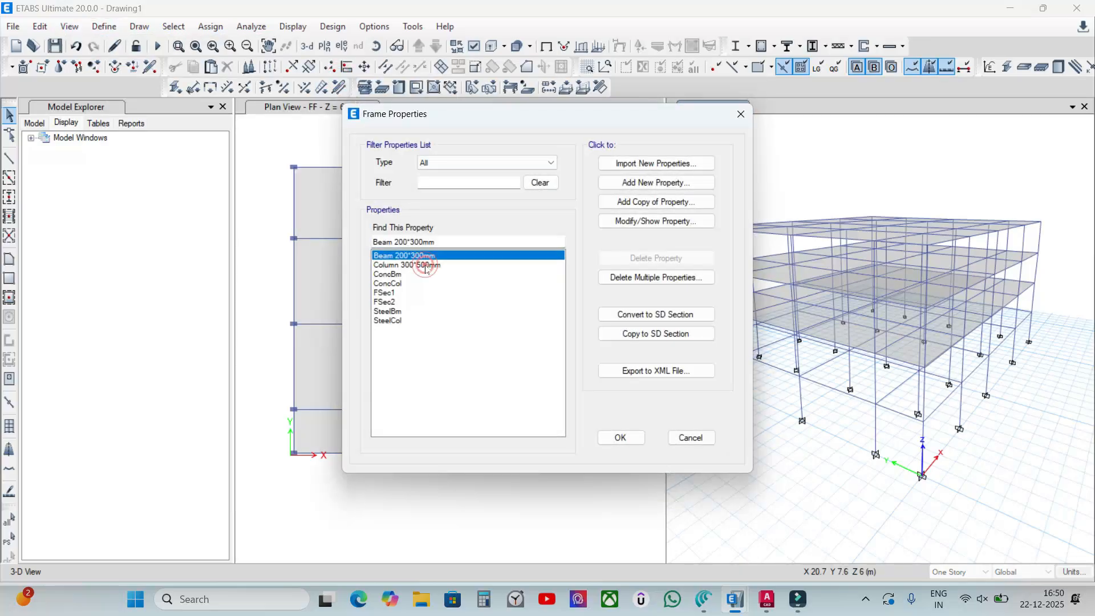
pyautogui.click(426, 266)
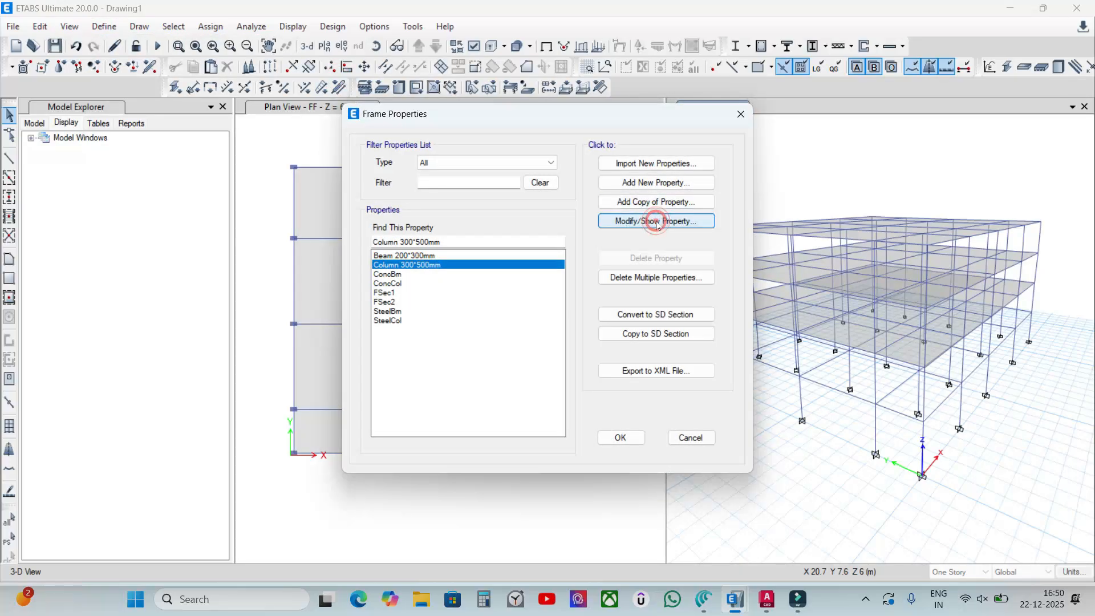
pyautogui.click(633, 220)
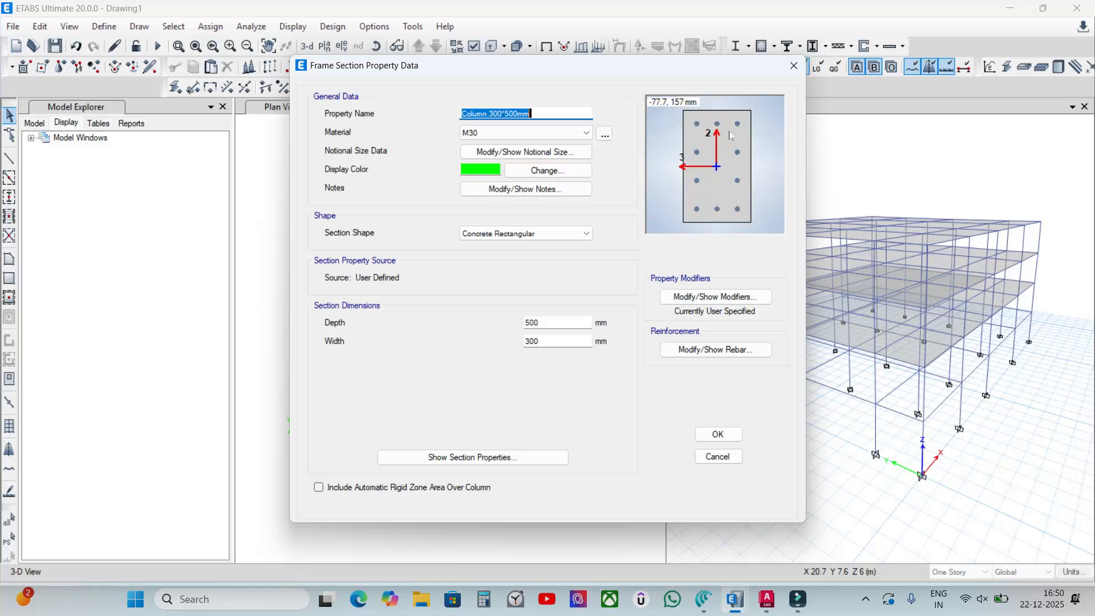
# Set the column section's number of longitudinal bars along the 3-dir face to 2 and accept the frame property changes.
pyautogui.click(746, 350)
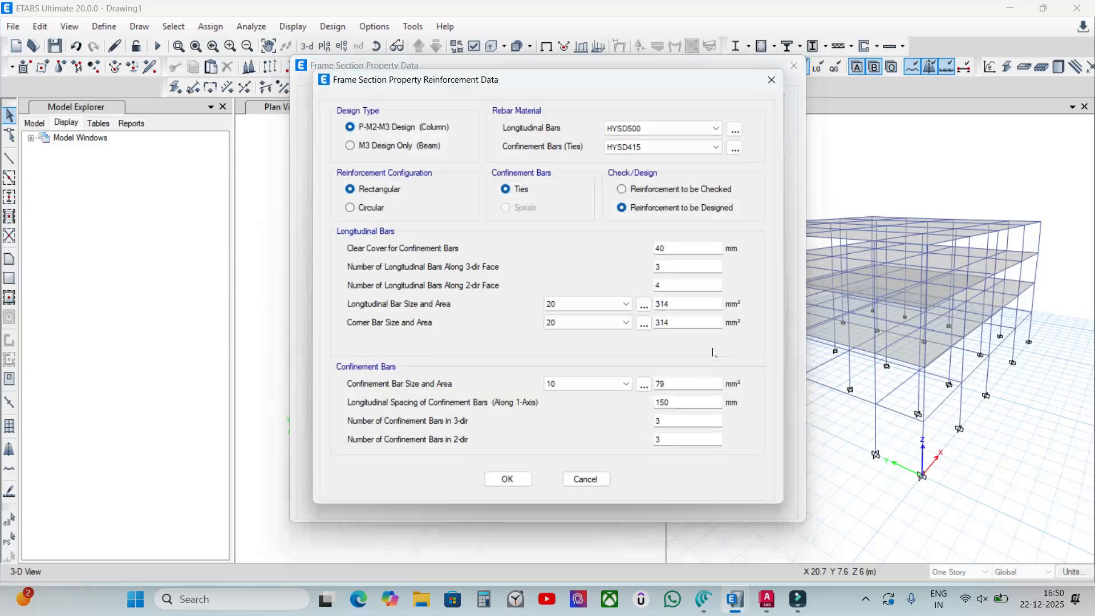
pyautogui.doubleClick(686, 267)
pyautogui.write('2')
pyautogui.click(516, 480)
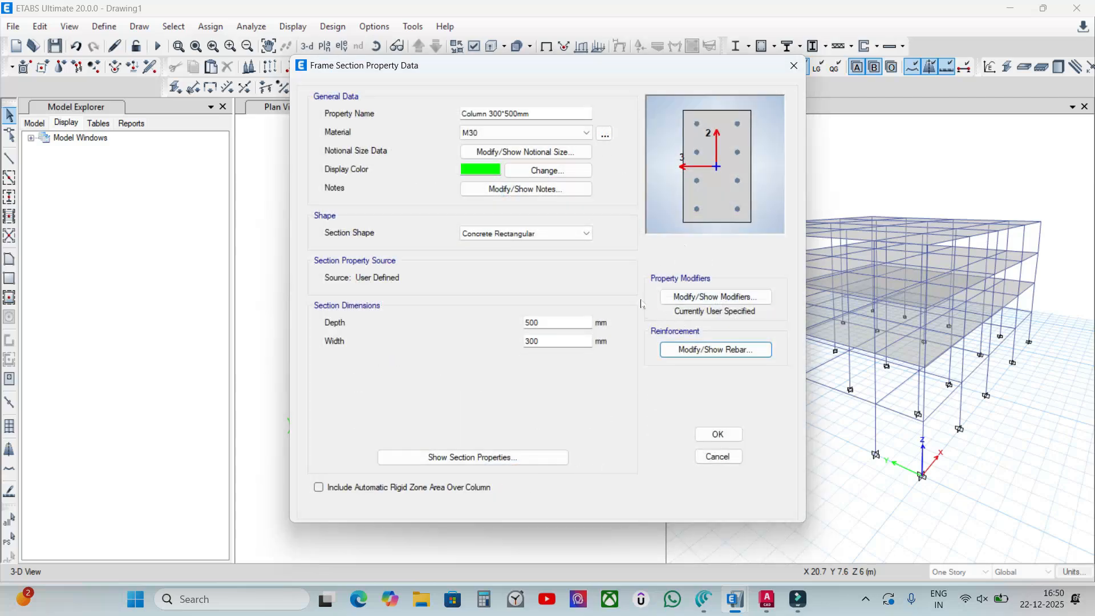
pyautogui.click(714, 437)
pyautogui.click(620, 438)
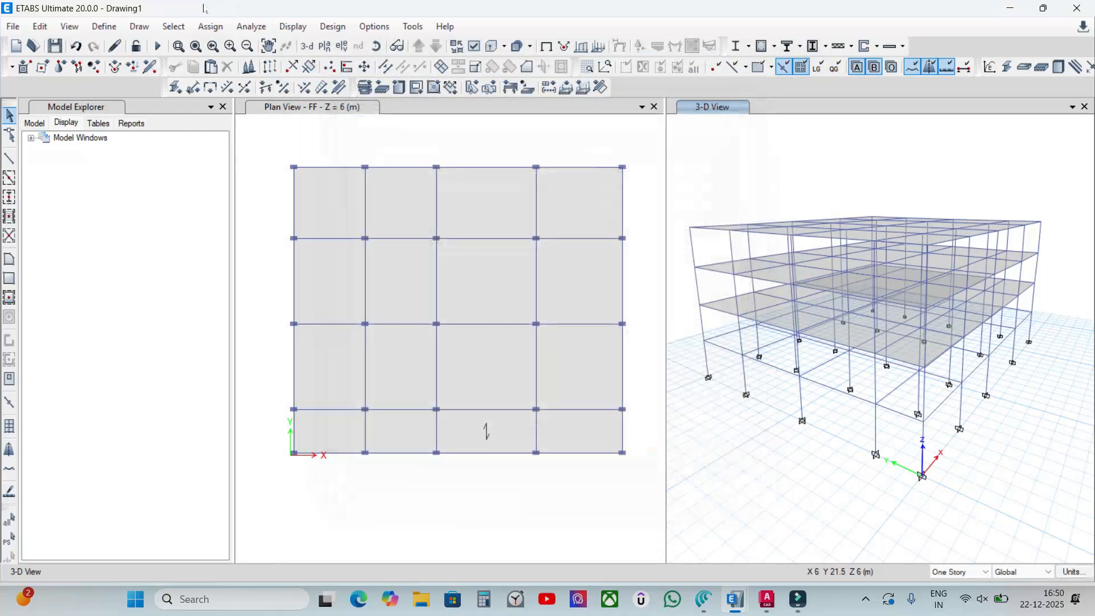
# Rerun the analysis and the concrete frame design check with the revised column reinforcement.
pyautogui.click(157, 46)
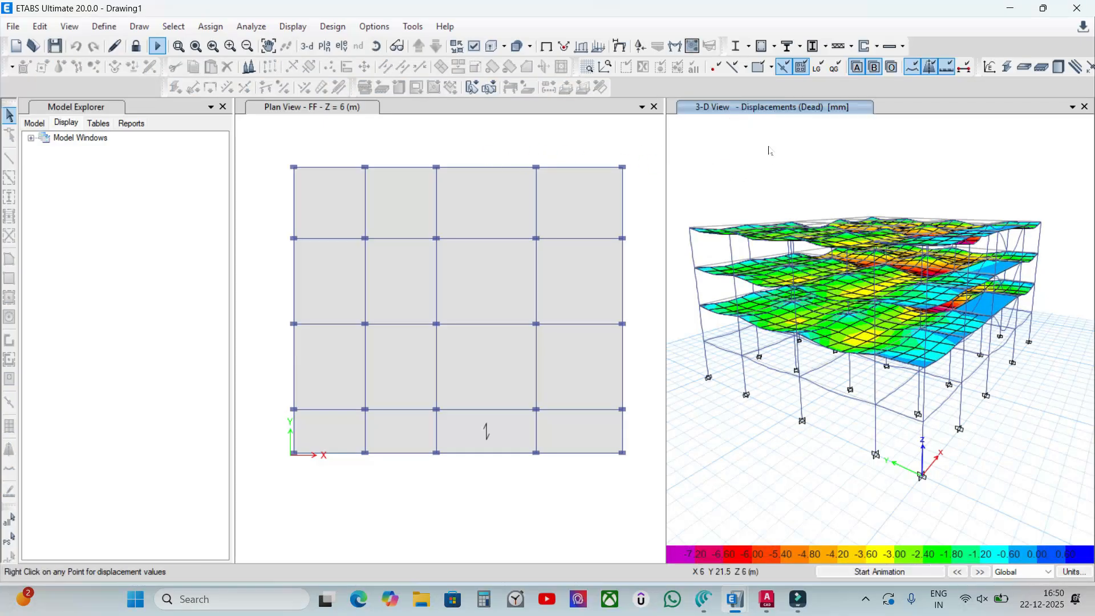
pyautogui.click(332, 27)
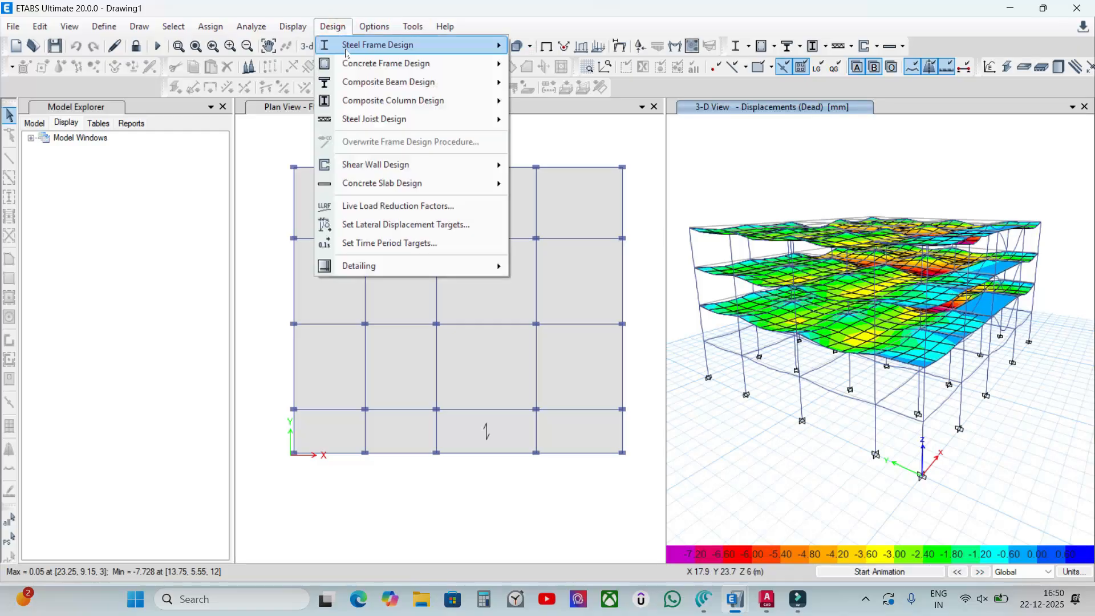
pyautogui.moveTo(456, 66)
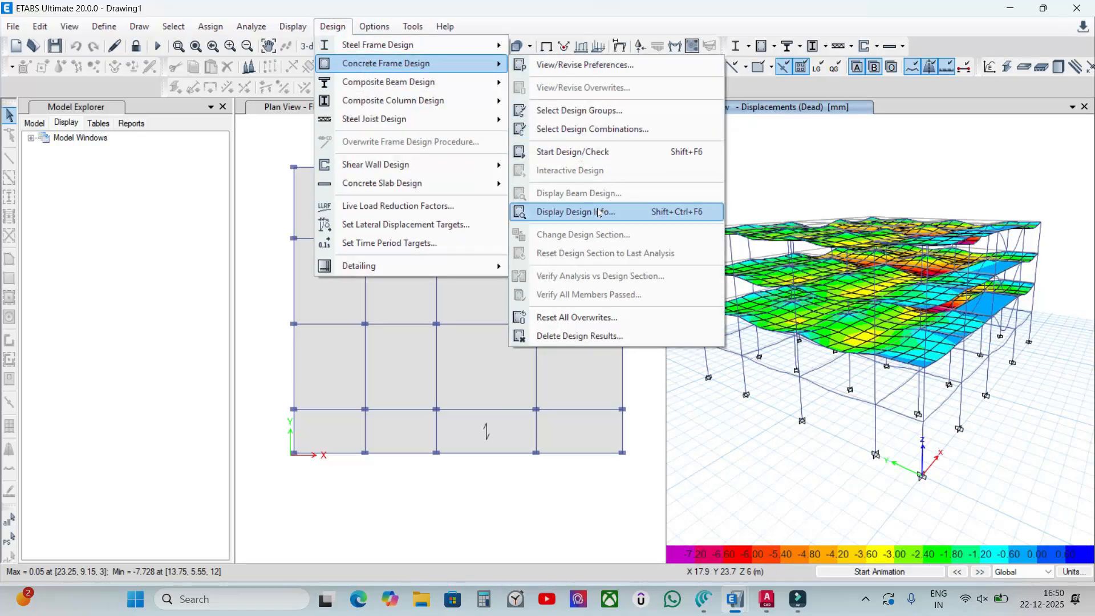
pyautogui.click(593, 152)
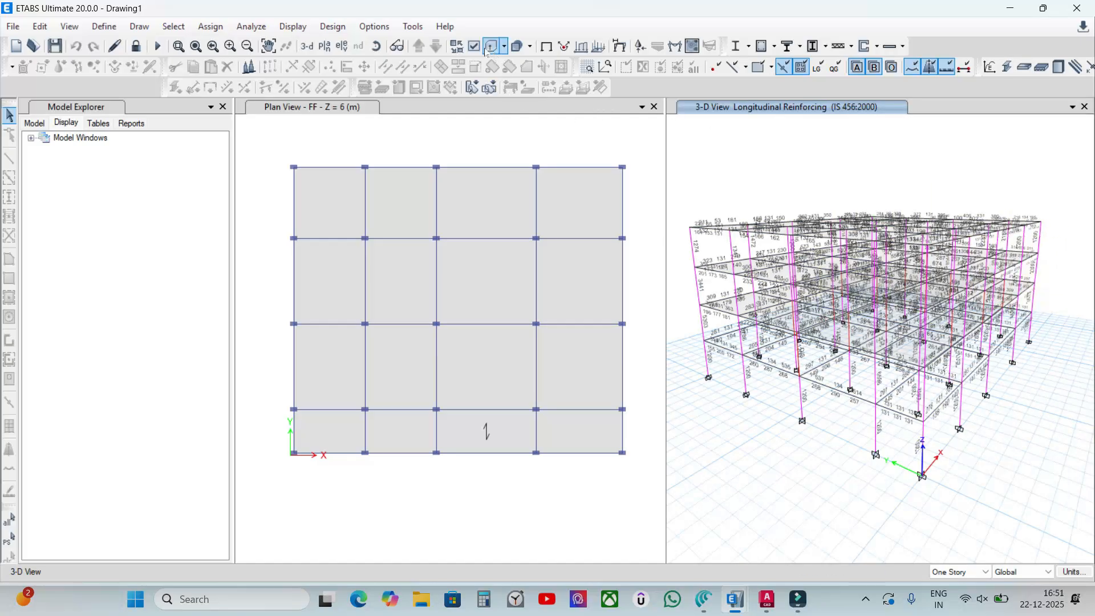
# Verify whether all concrete members passed the design check and select the failed frames.
pyautogui.click(332, 26)
pyautogui.moveTo(399, 63)
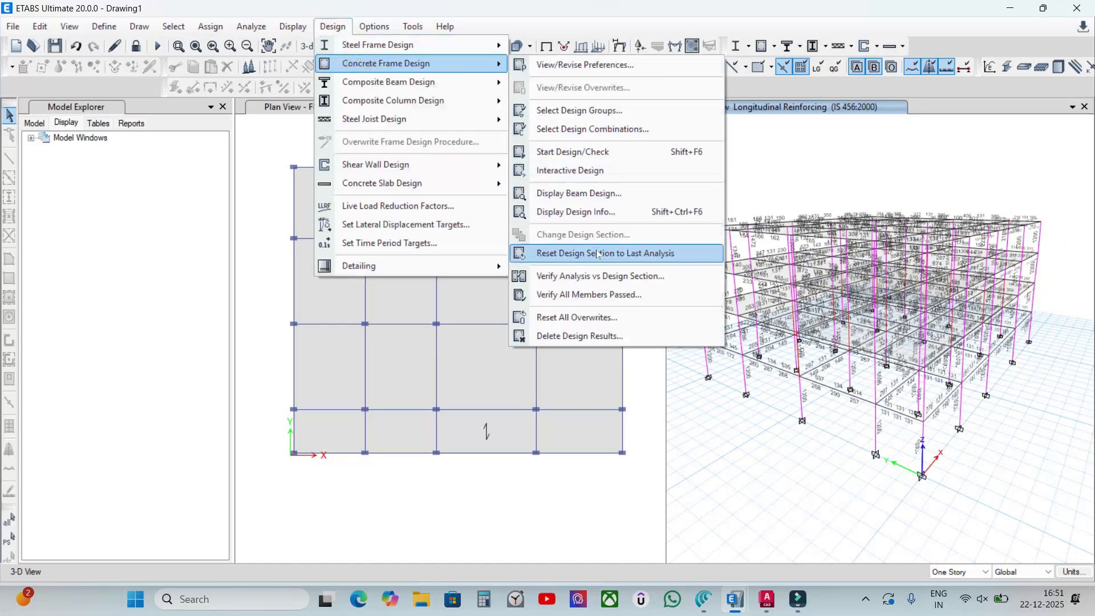
pyautogui.click(588, 294)
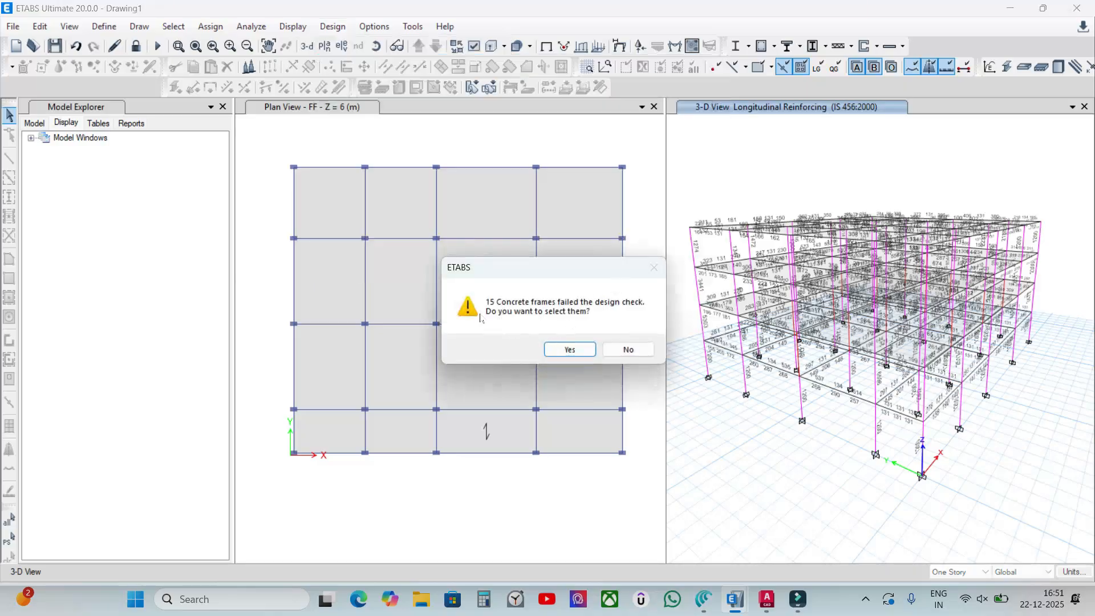
pyautogui.click(570, 349)
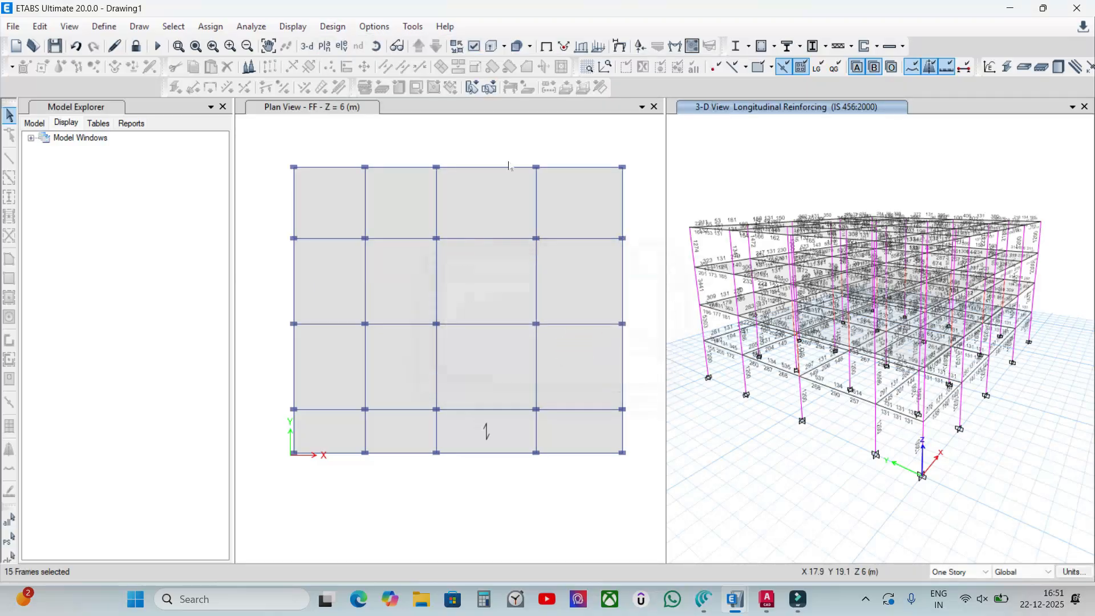
# Unlock the model, accepting the deletion of analysis results, and open the property data of the Column 300*500mm frame section.
pyautogui.click(135, 47)
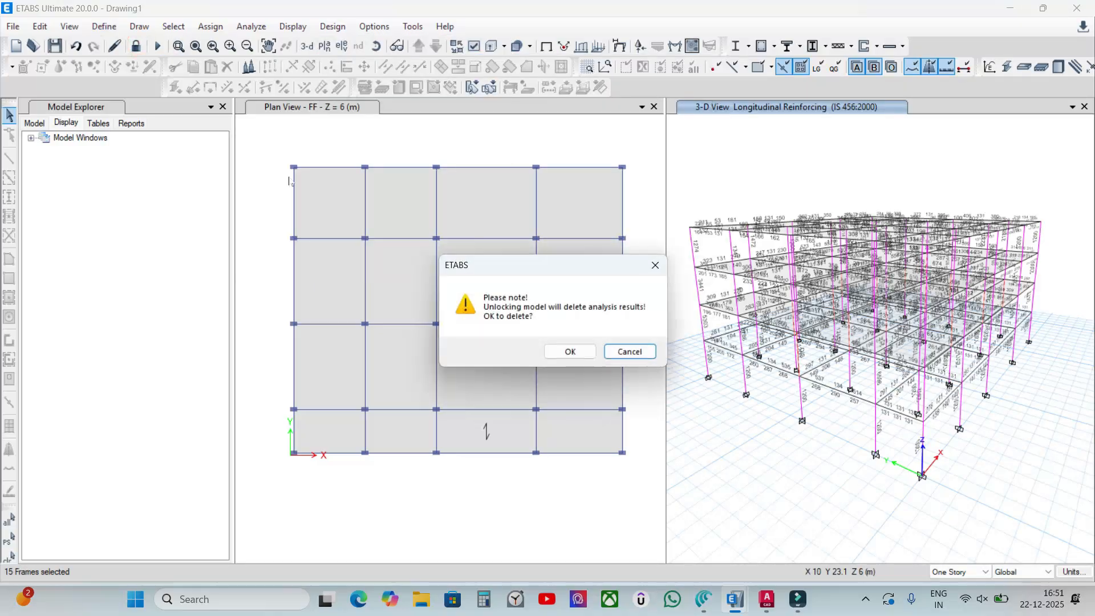
pyautogui.click(569, 350)
pyautogui.click(105, 26)
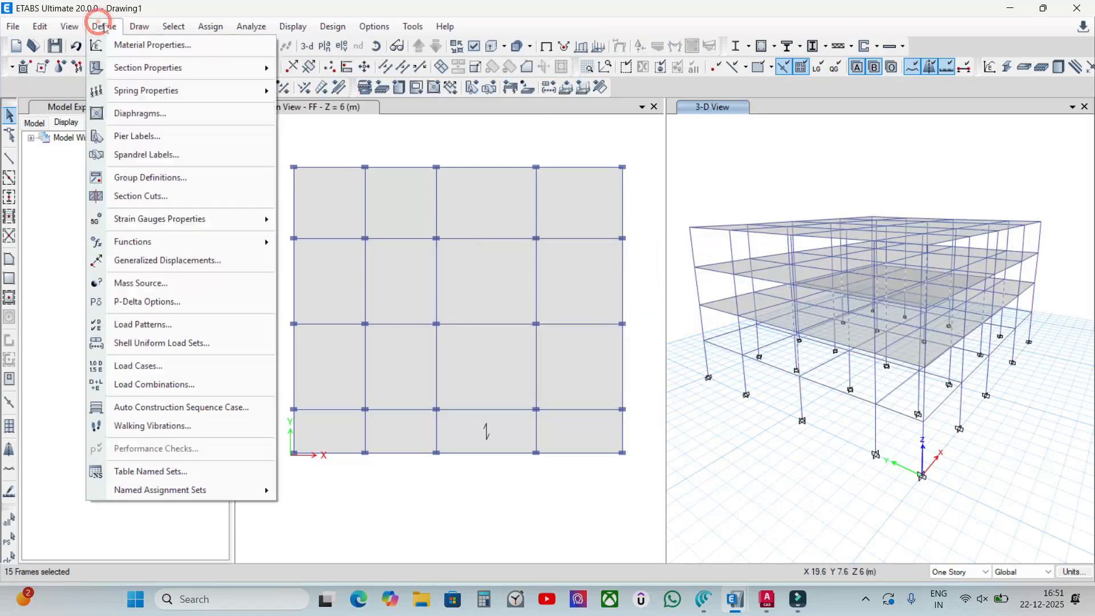
pyautogui.moveTo(165, 69)
pyautogui.click(376, 68)
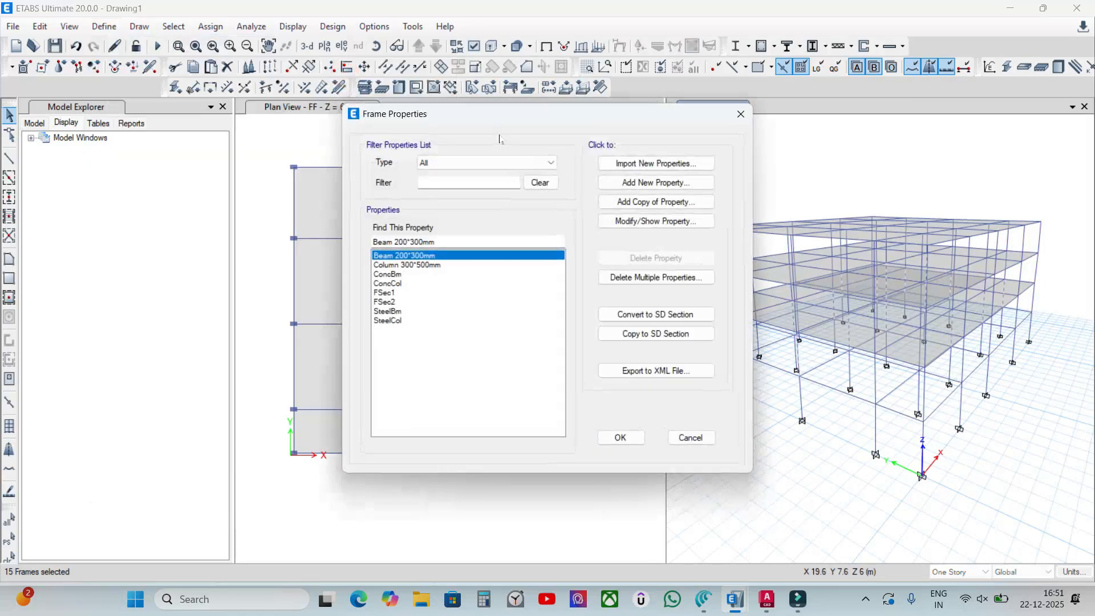
pyautogui.click(462, 265)
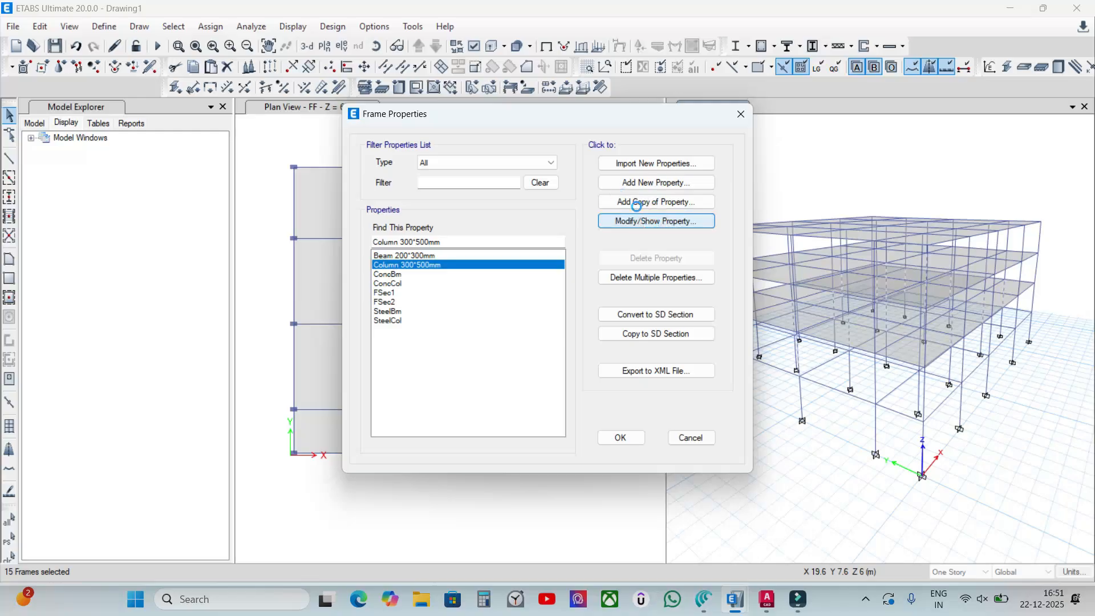
# Set the column section's longitudinal bars to 3 along the 3-dir face and 5 along the 2-dir face.
pyautogui.click(720, 350)
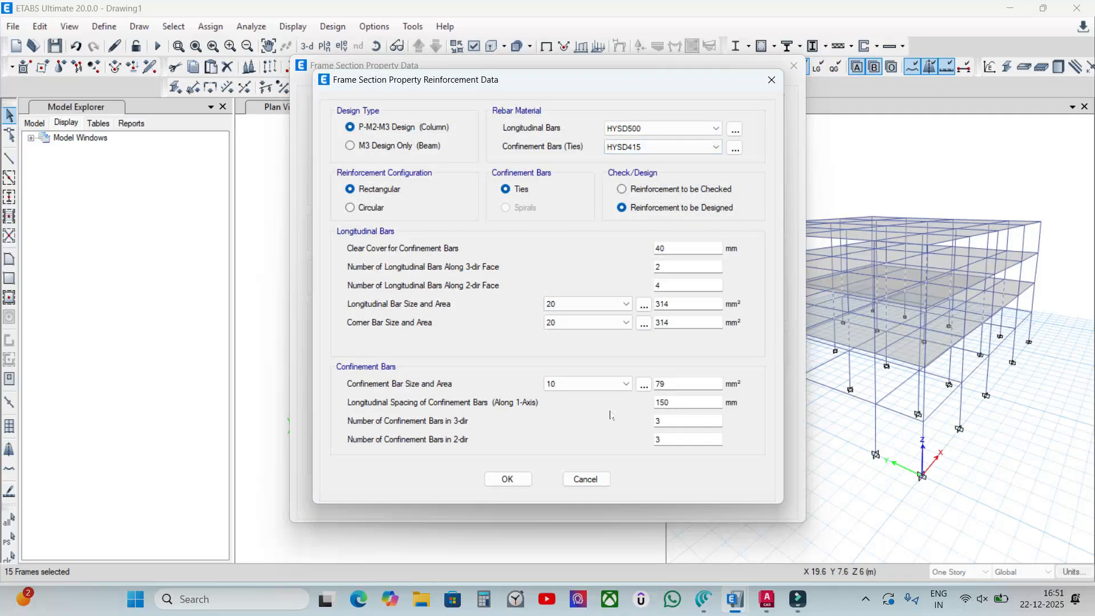
pyautogui.doubleClick(671, 267)
pyautogui.doubleClick(669, 285)
pyautogui.click(508, 479)
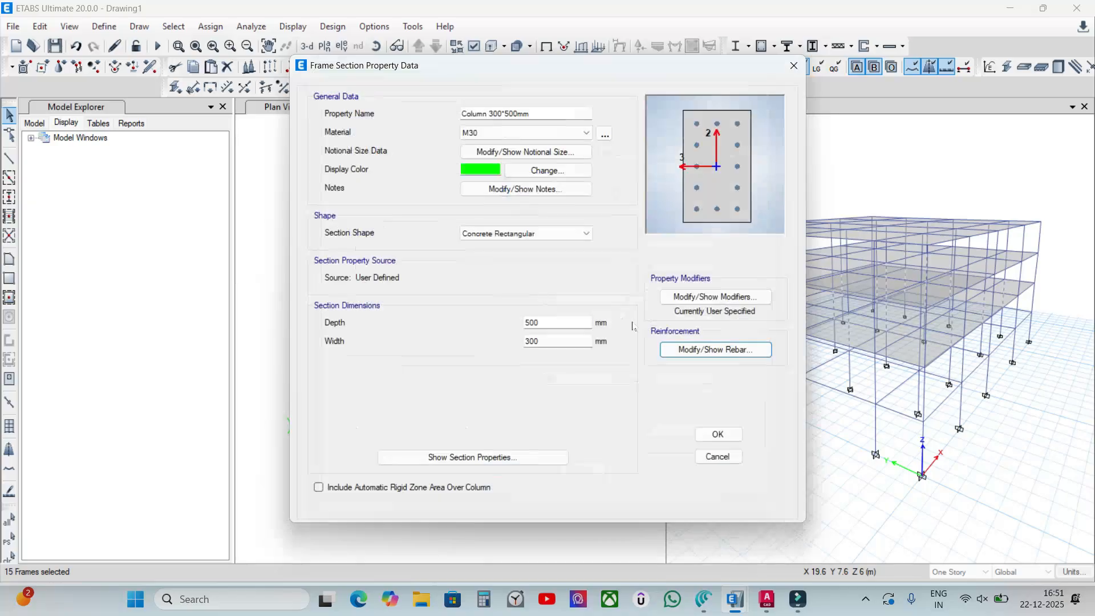
# Set the column section's width to 400 mm, rename it Column 400*500mm, and accept the frame property changes.
pyautogui.doubleClick(557, 341)
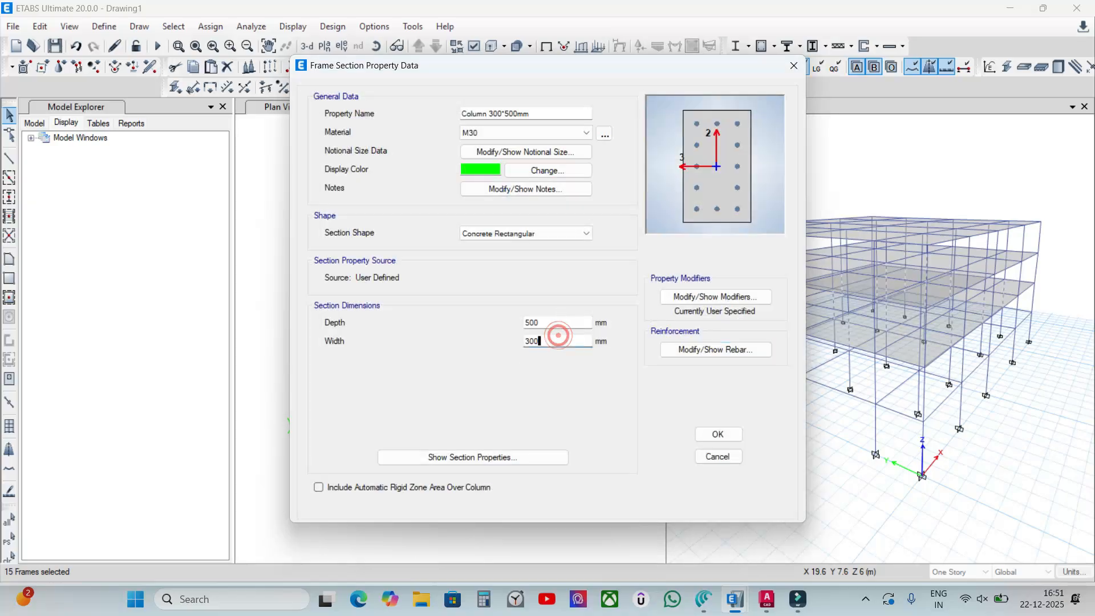
pyautogui.write('400')
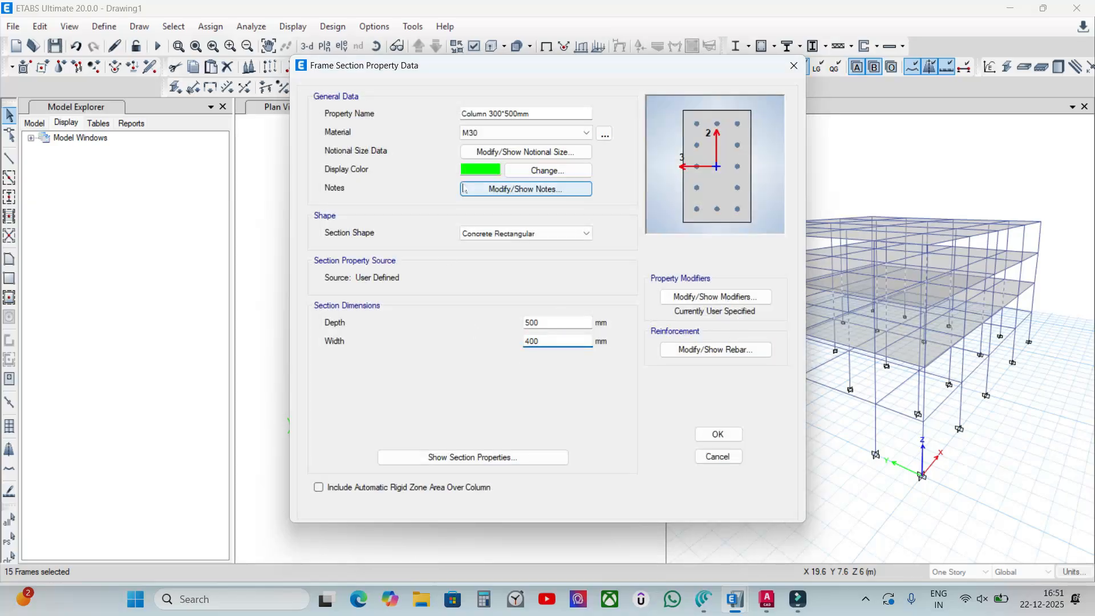
pyautogui.click(495, 113)
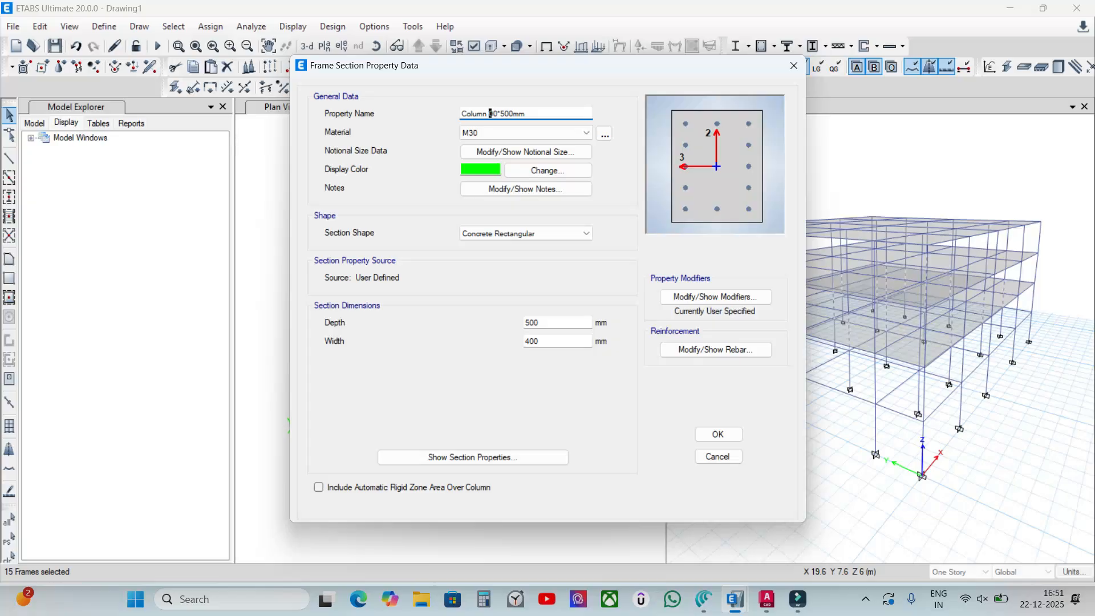
pyautogui.click(716, 434)
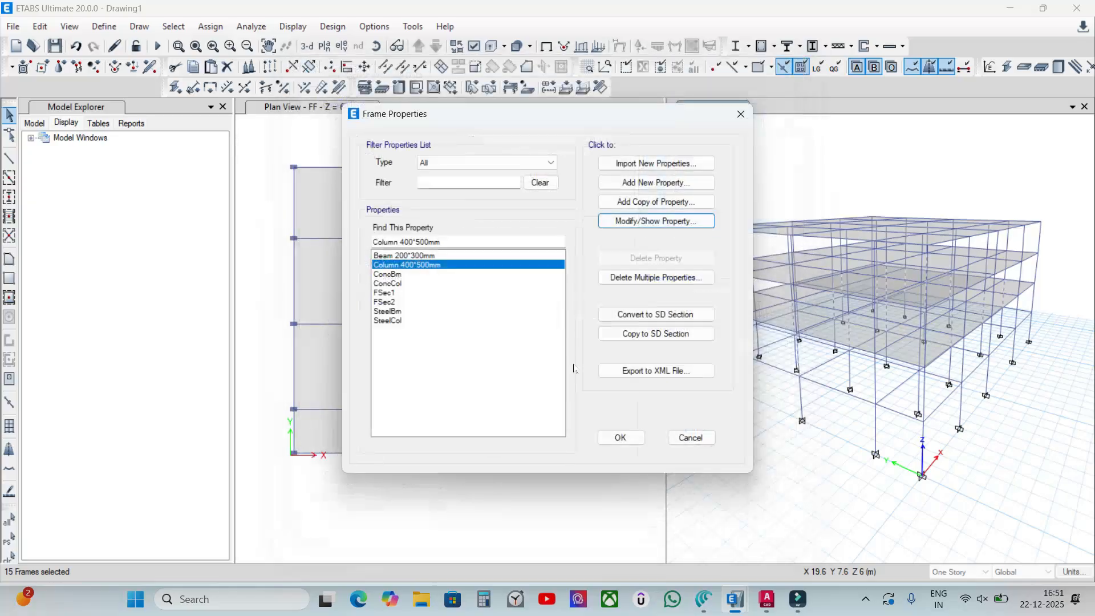
pyautogui.click(621, 436)
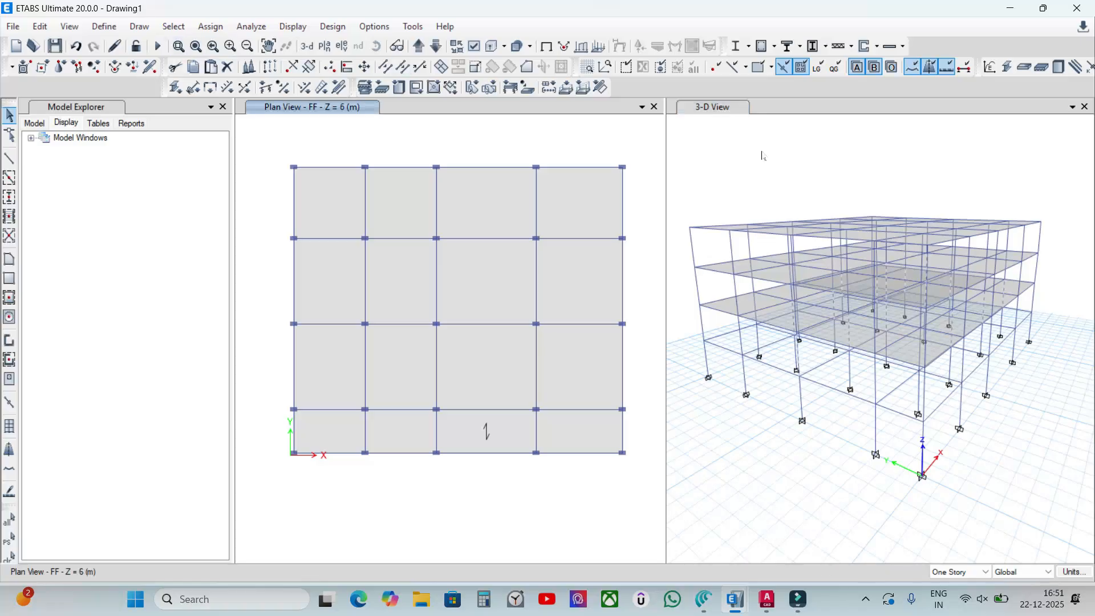
# Rerun the analysis and the concrete frame design check with the widened column section.
pyautogui.click(760, 155)
pyautogui.click(158, 46)
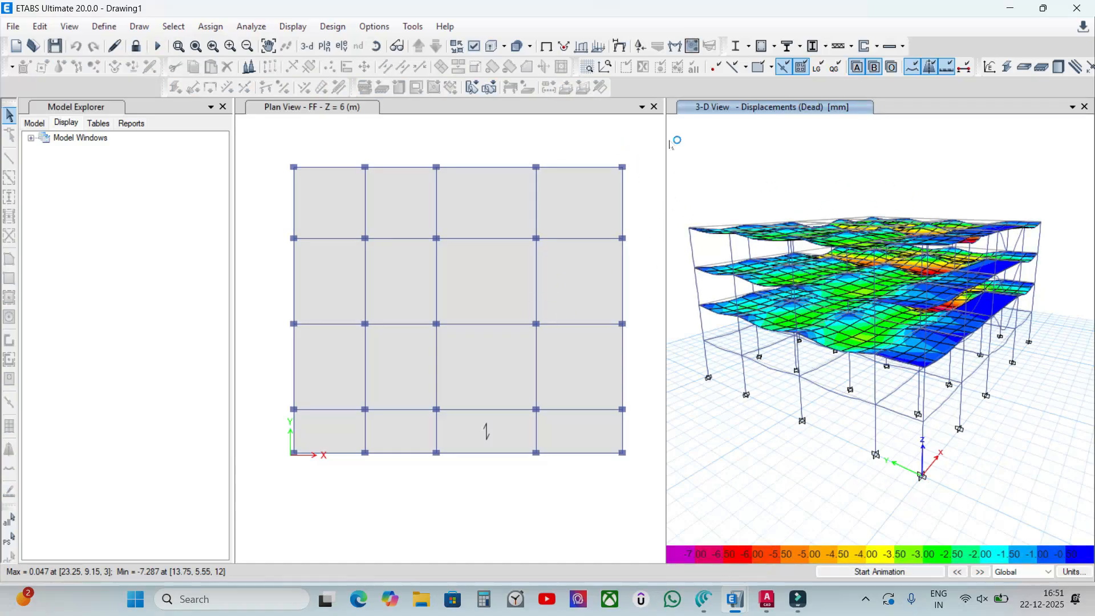
pyautogui.click(332, 26)
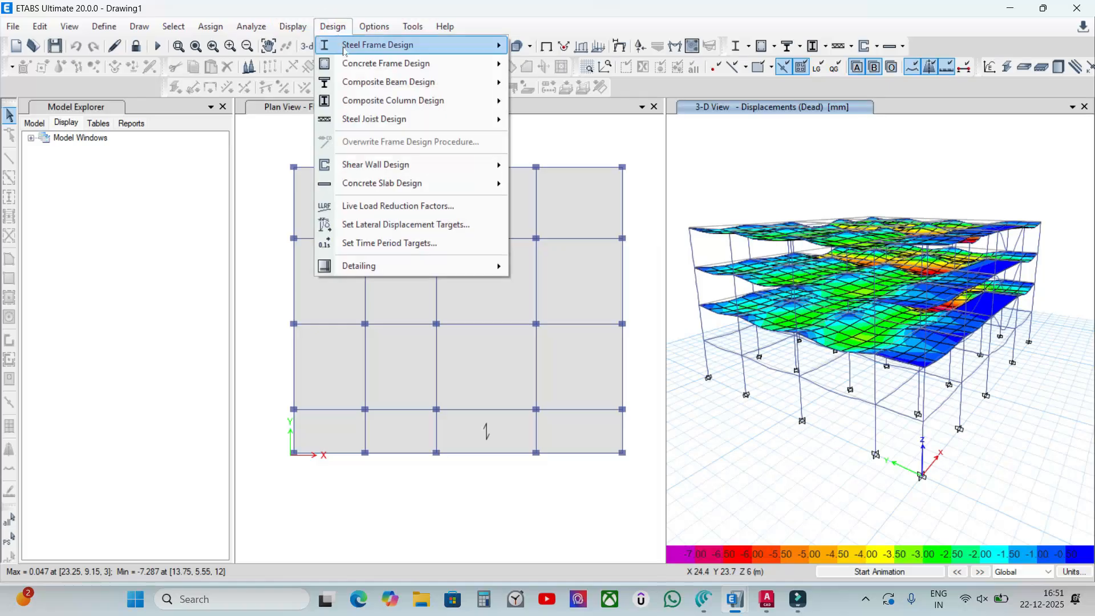
pyautogui.moveTo(430, 64)
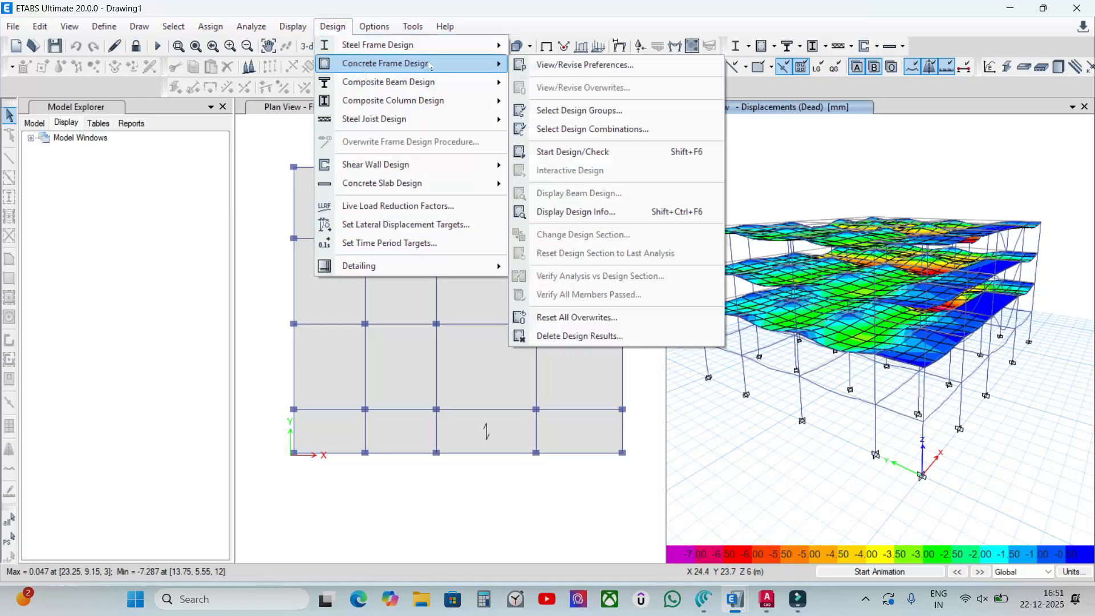
pyautogui.click(576, 152)
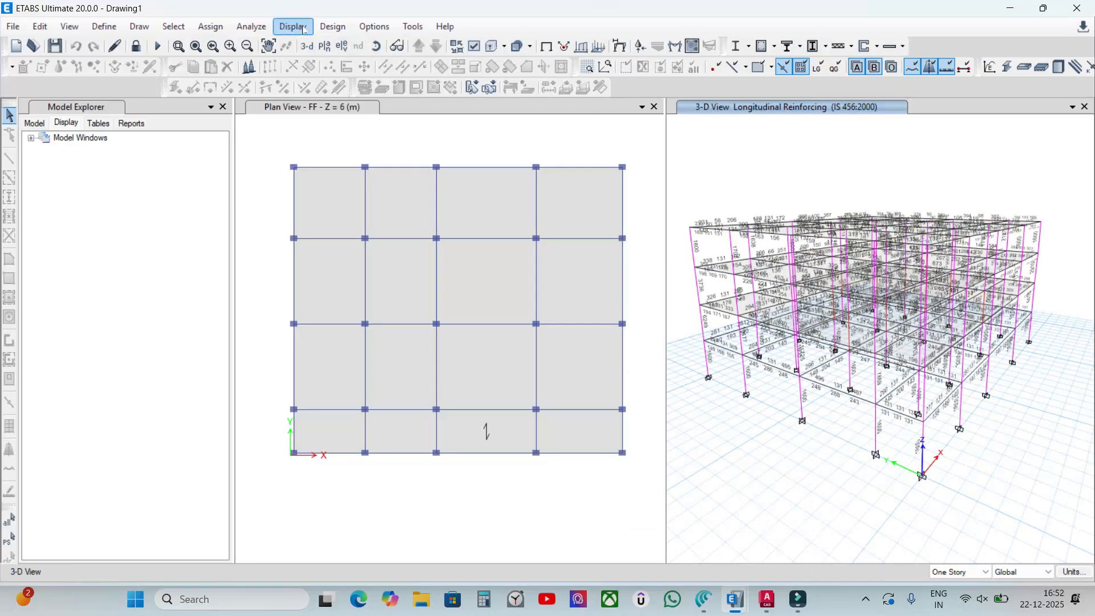
# Verify all members against the new concrete design results and select the frames that failed.
pyautogui.click(332, 26)
pyautogui.moveTo(433, 64)
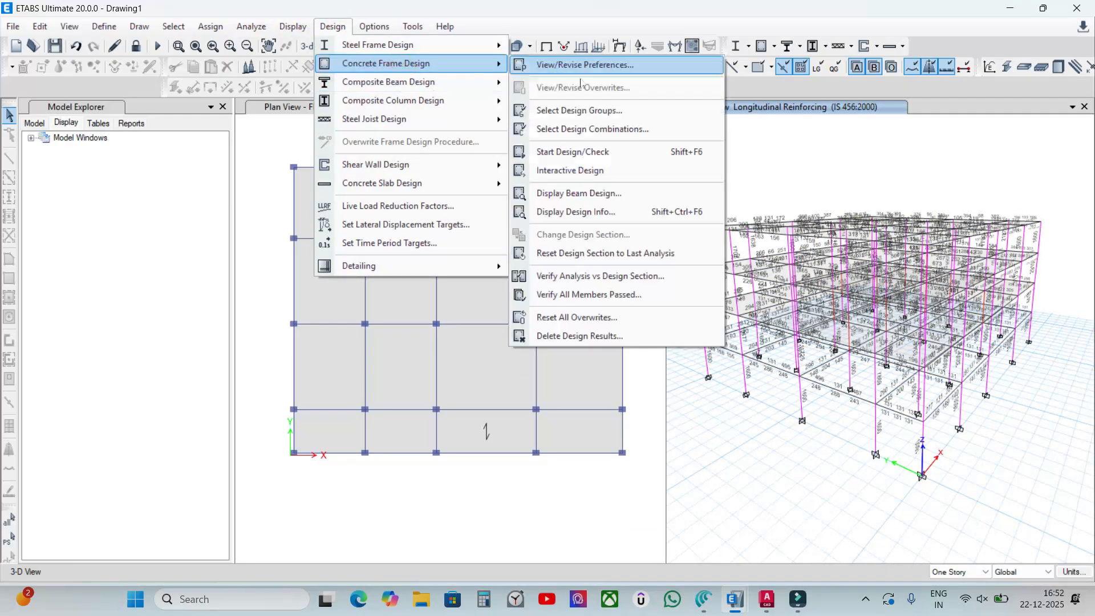
pyautogui.click(588, 294)
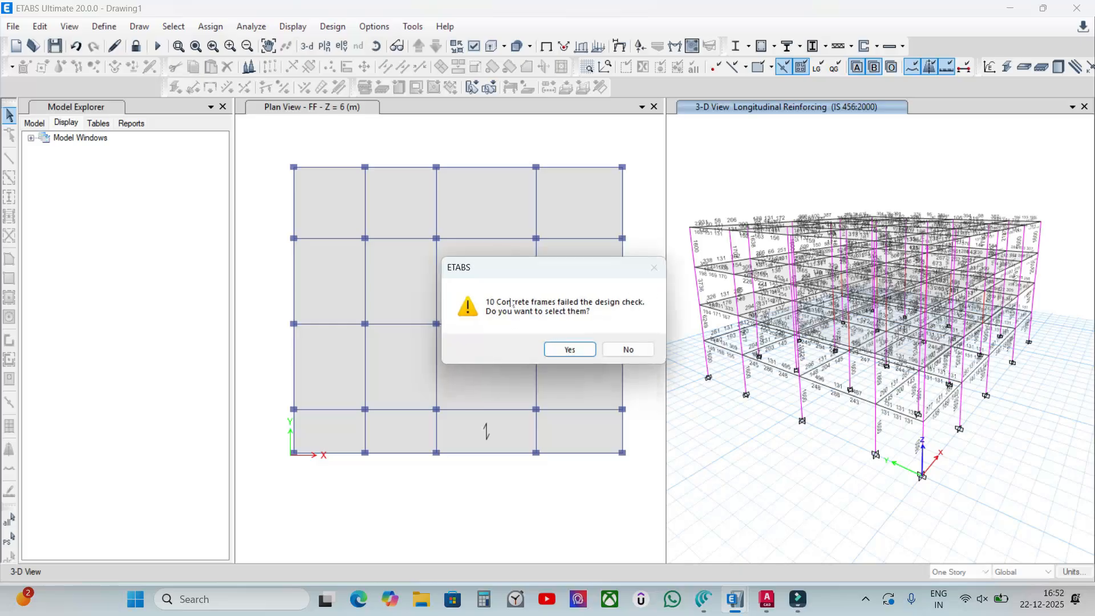
pyautogui.click(570, 350)
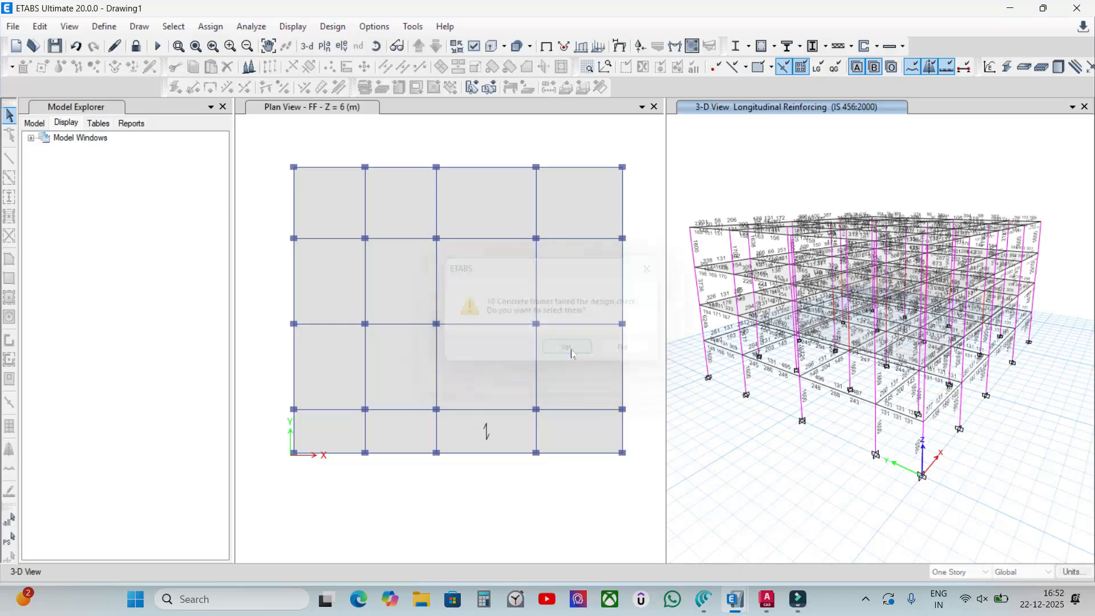
# Isolate the selected failed frames in the 3-D view, examine their locations, then restore all objects and inspect the columns' reinforcement results.
pyautogui.rightClick(740, 160)
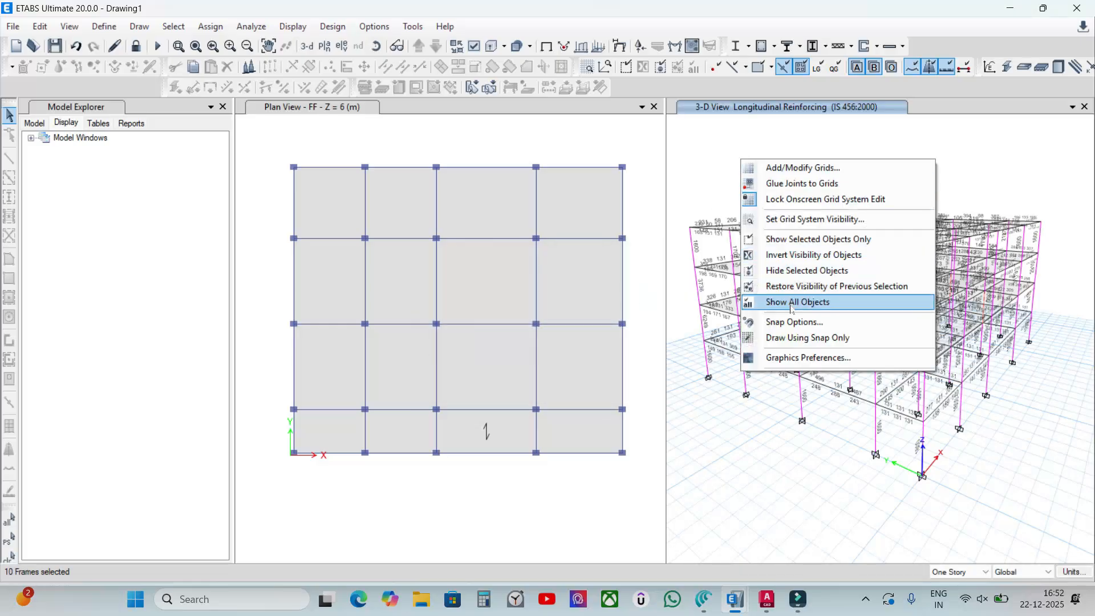
pyautogui.click(792, 239)
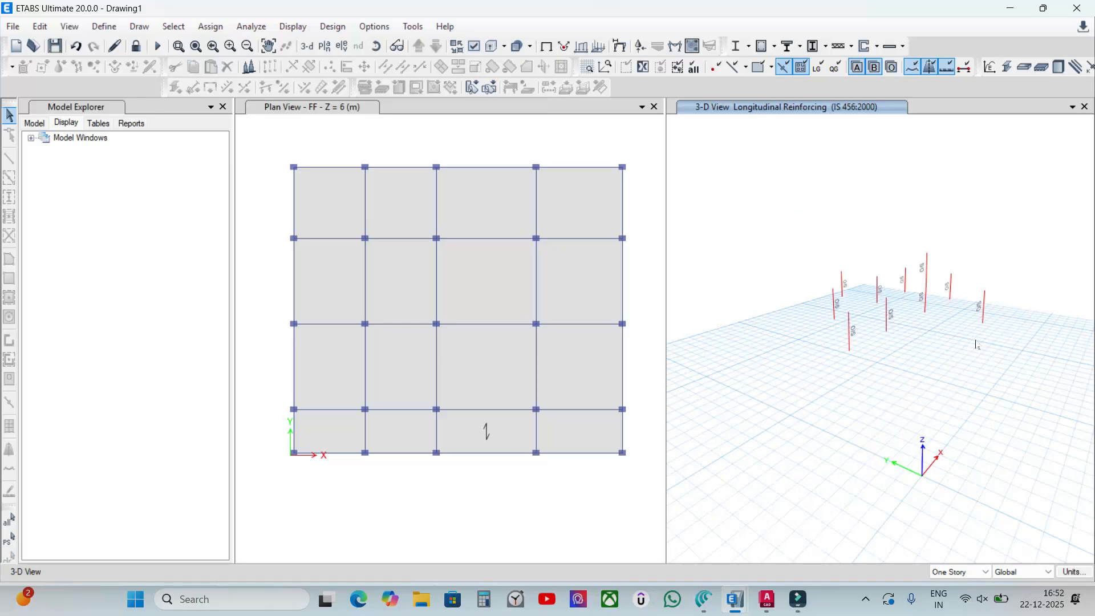
pyautogui.scroll(5, 976, 345)
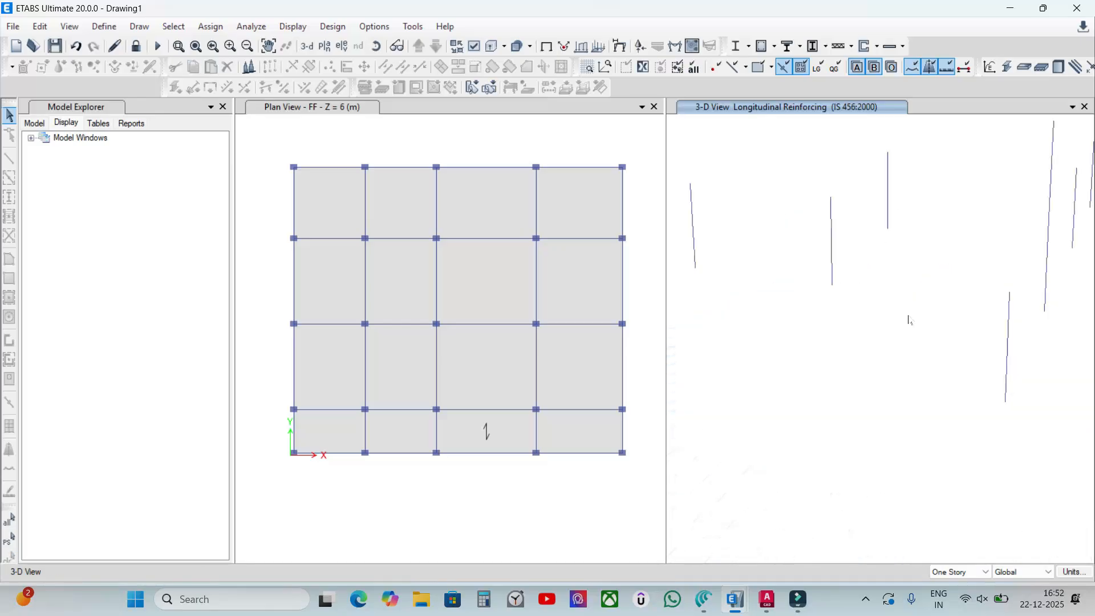
pyautogui.scroll(-4, 914, 284)
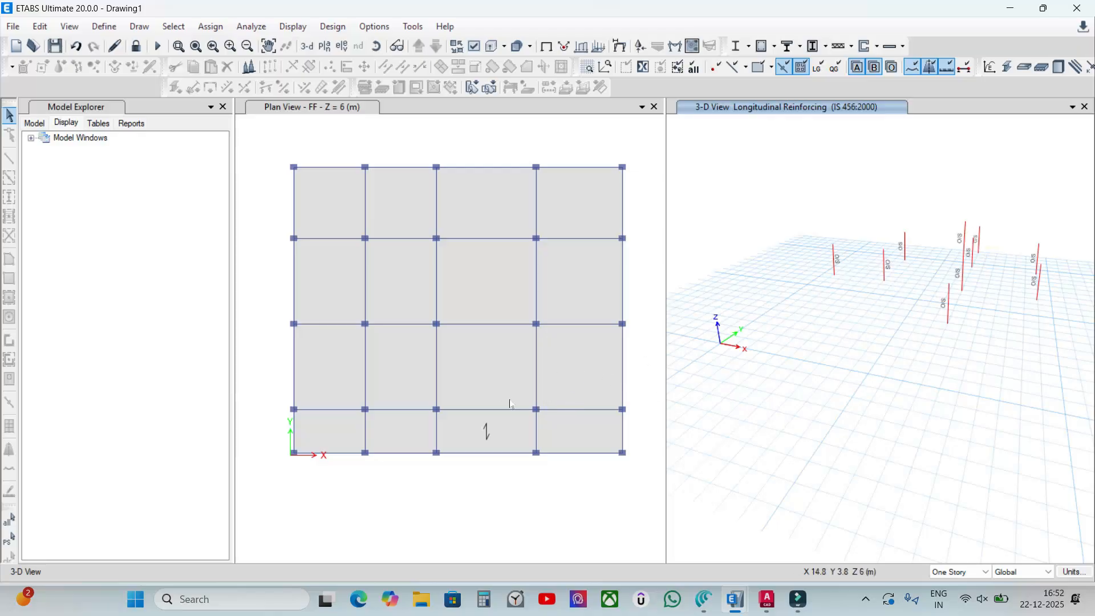
pyautogui.rightClick(885, 179)
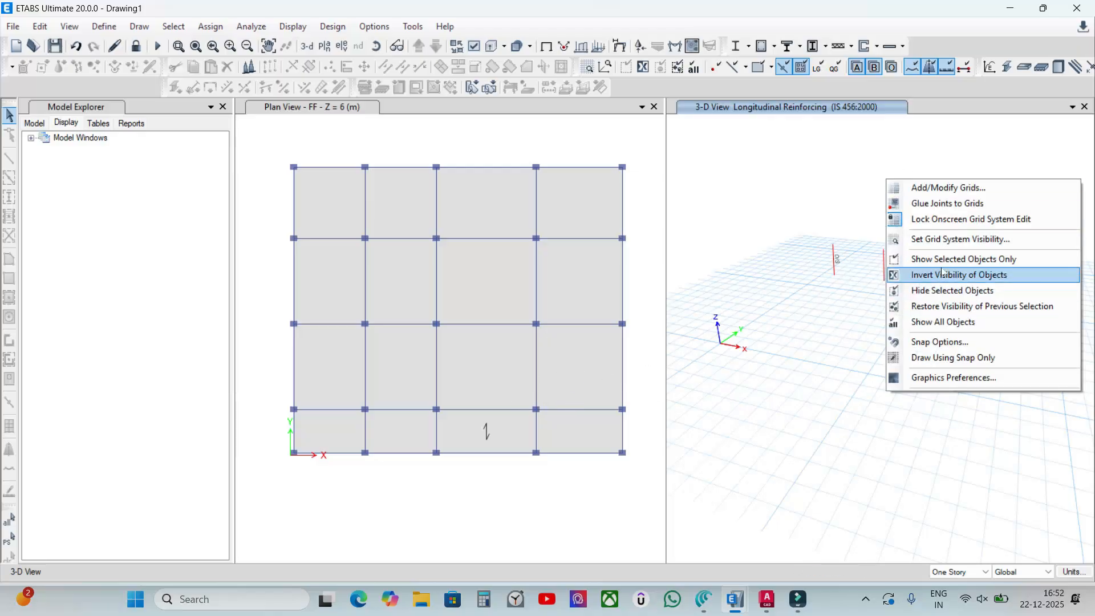
pyautogui.click(944, 322)
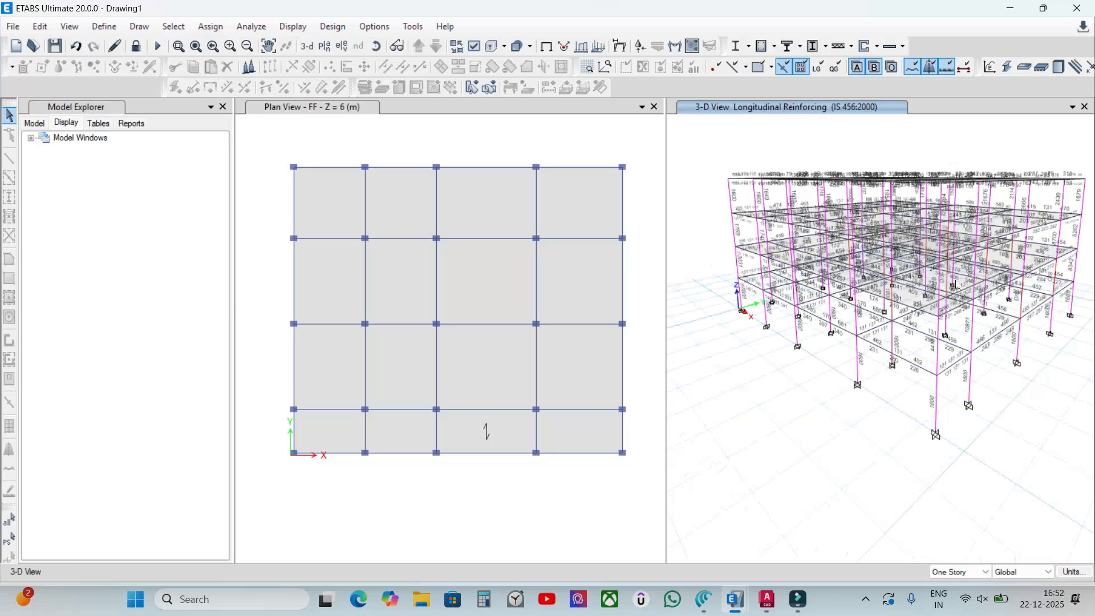
pyautogui.scroll(4, 946, 274)
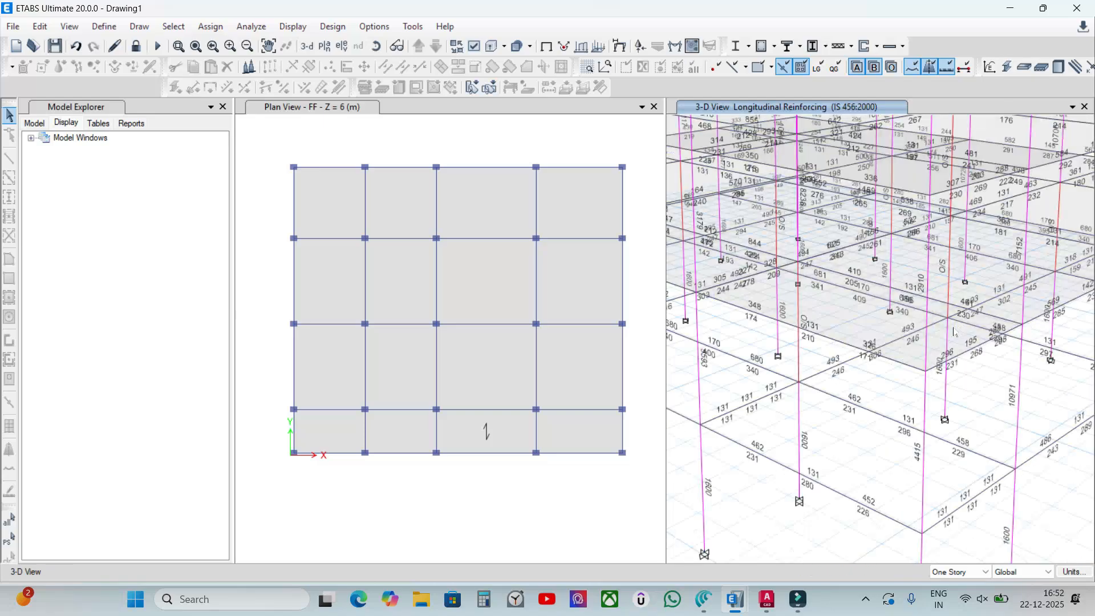
pyautogui.scroll(-4, 938, 291)
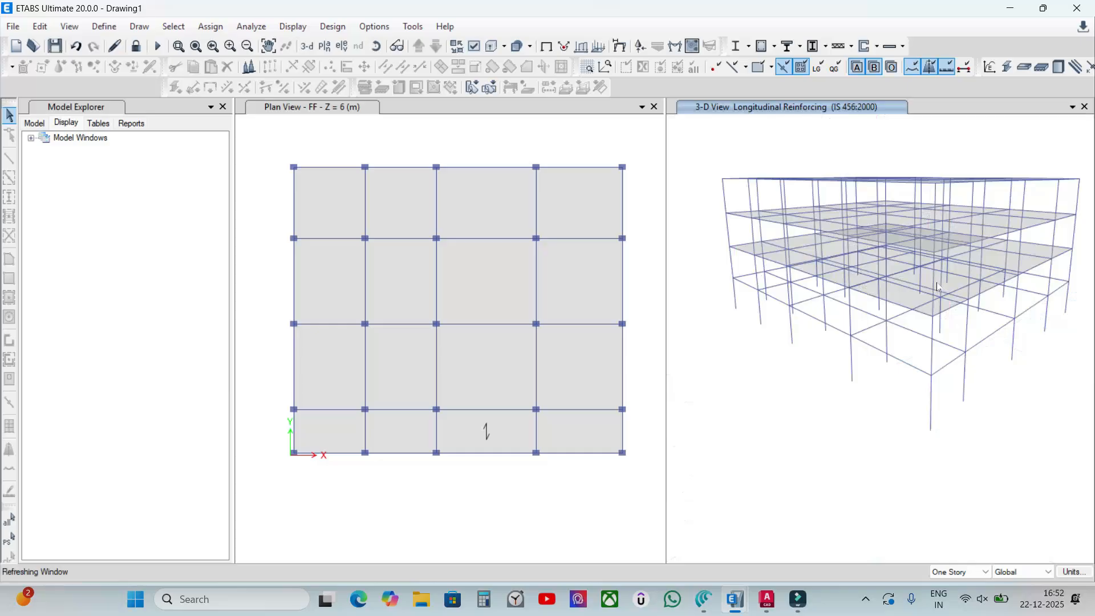
pyautogui.click(104, 26)
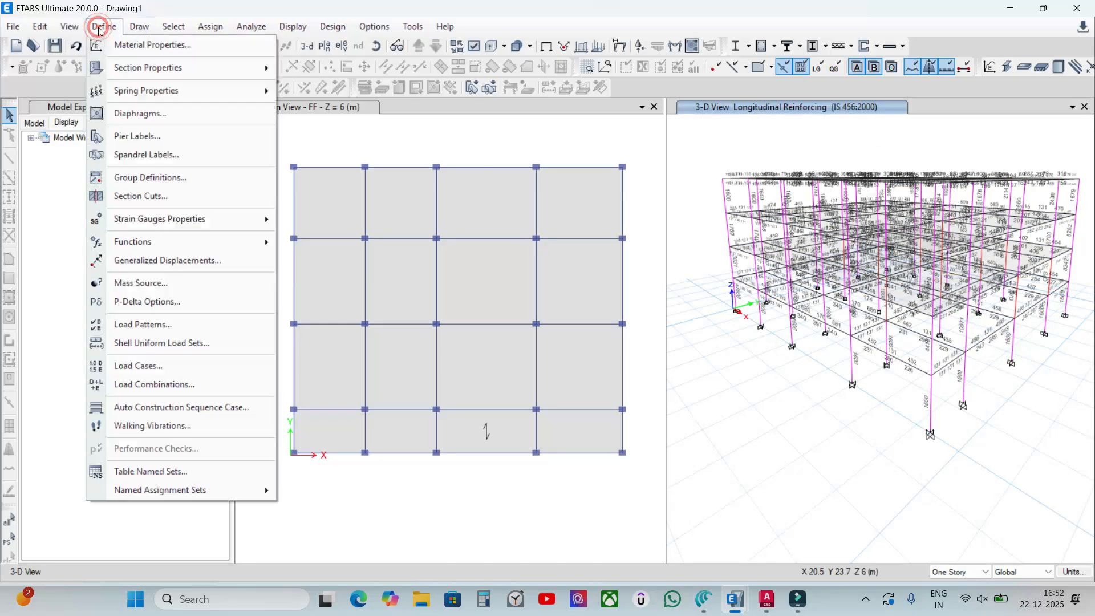
pyautogui.moveTo(117, 68)
pyautogui.click(376, 69)
pyautogui.click(413, 265)
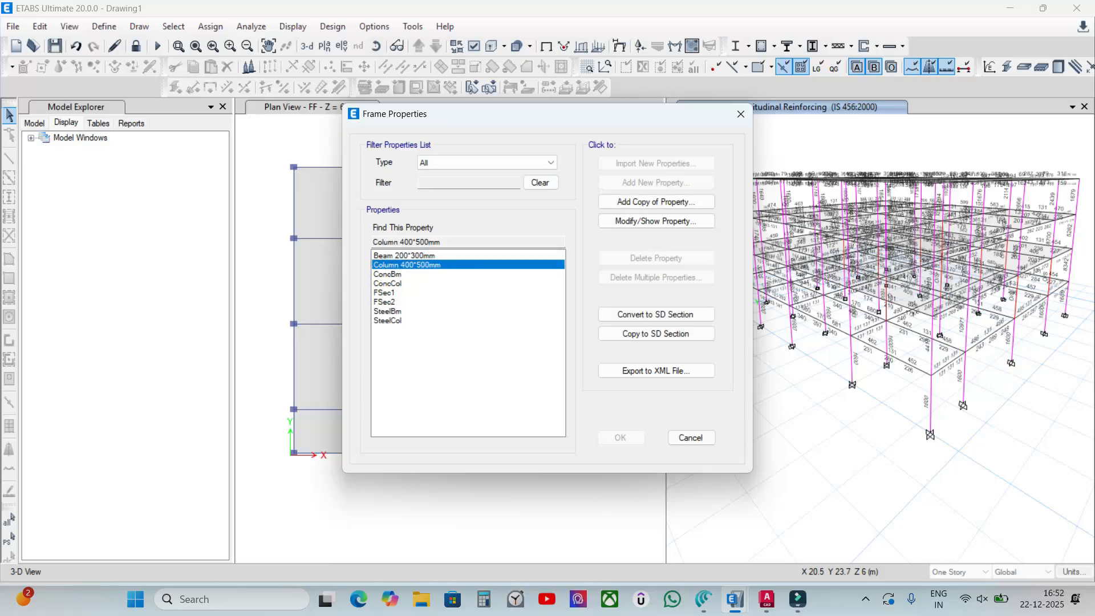
pyautogui.click(640, 221)
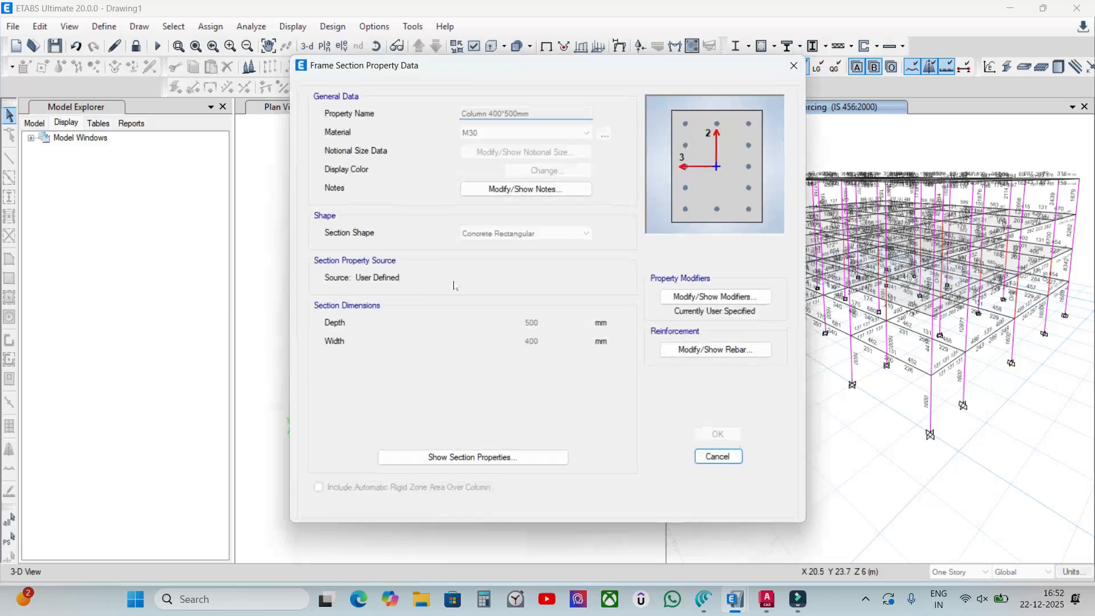
pyautogui.click(718, 456)
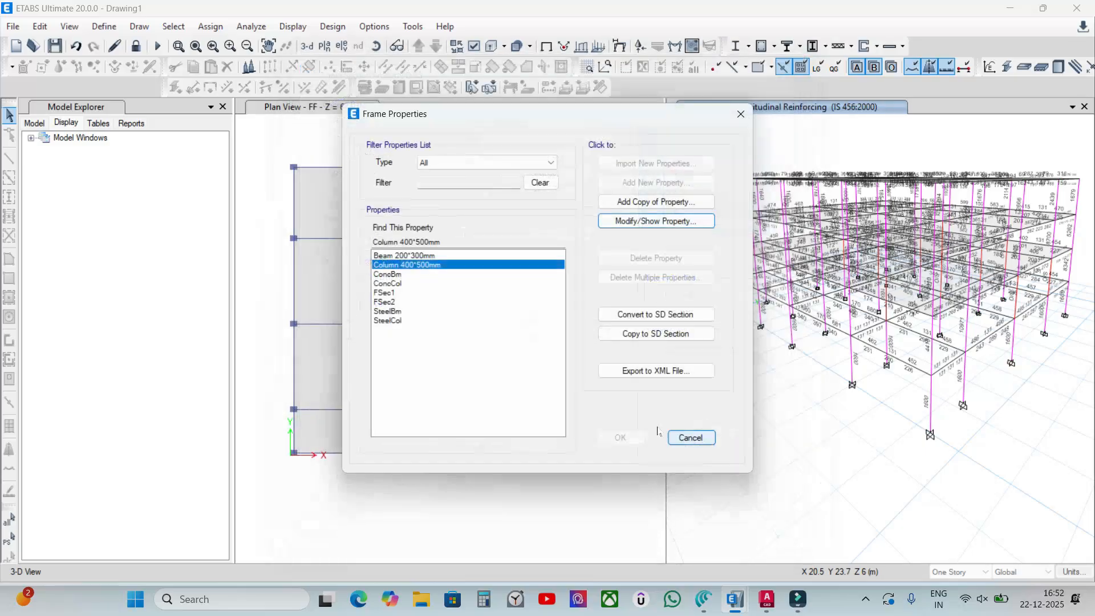
pyautogui.click(691, 437)
# Unlock the model, discarding the analysis results, and open the Column 400*500mm frame section for modification.
pyautogui.click(137, 46)
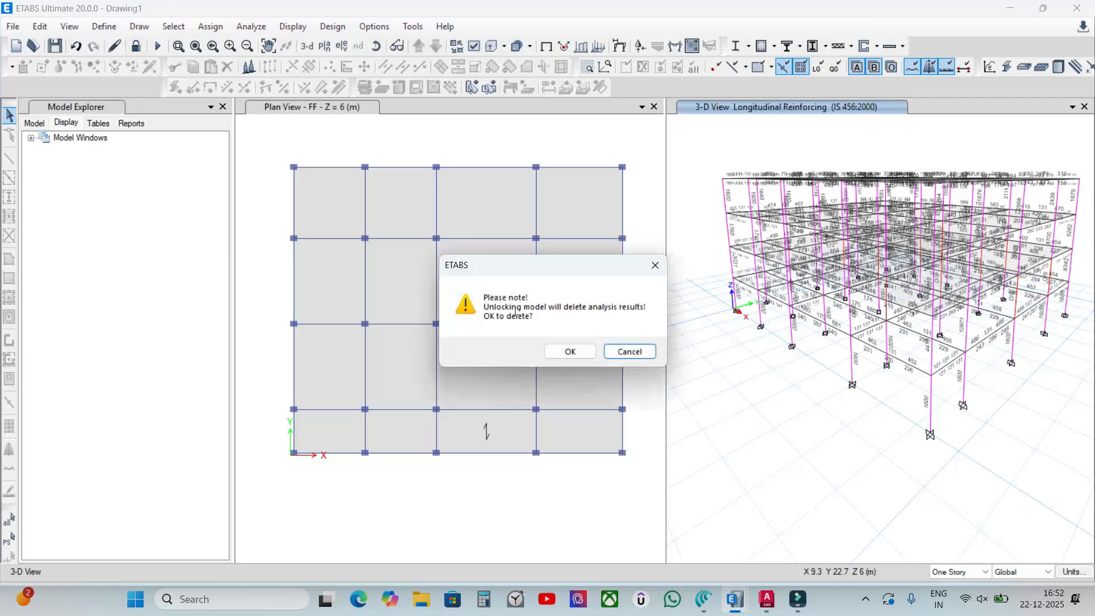
pyautogui.click(561, 343)
pyautogui.click(104, 26)
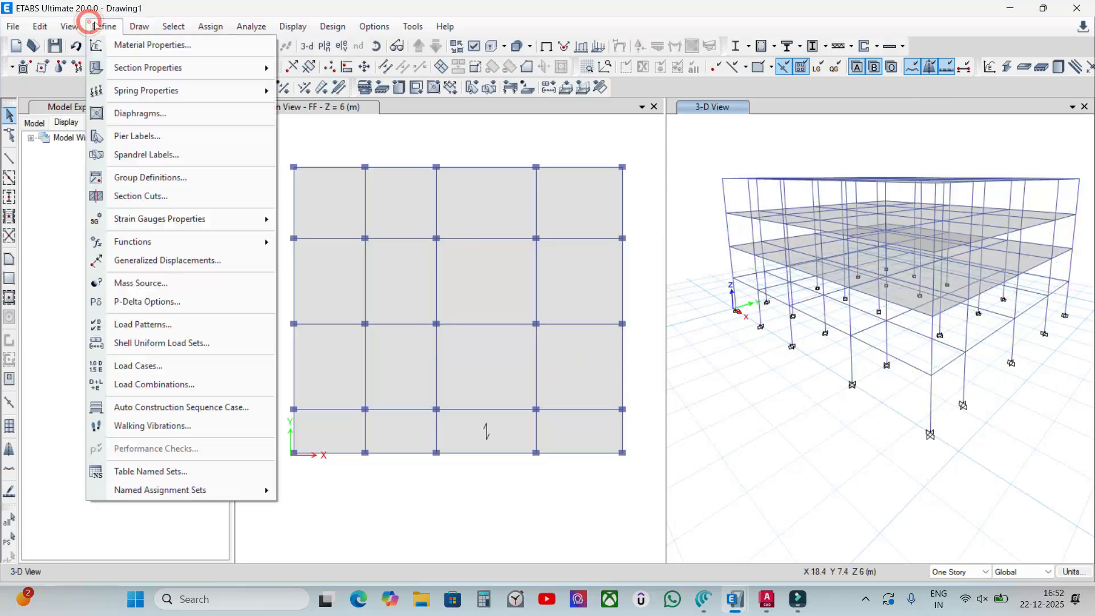
pyautogui.moveTo(157, 76)
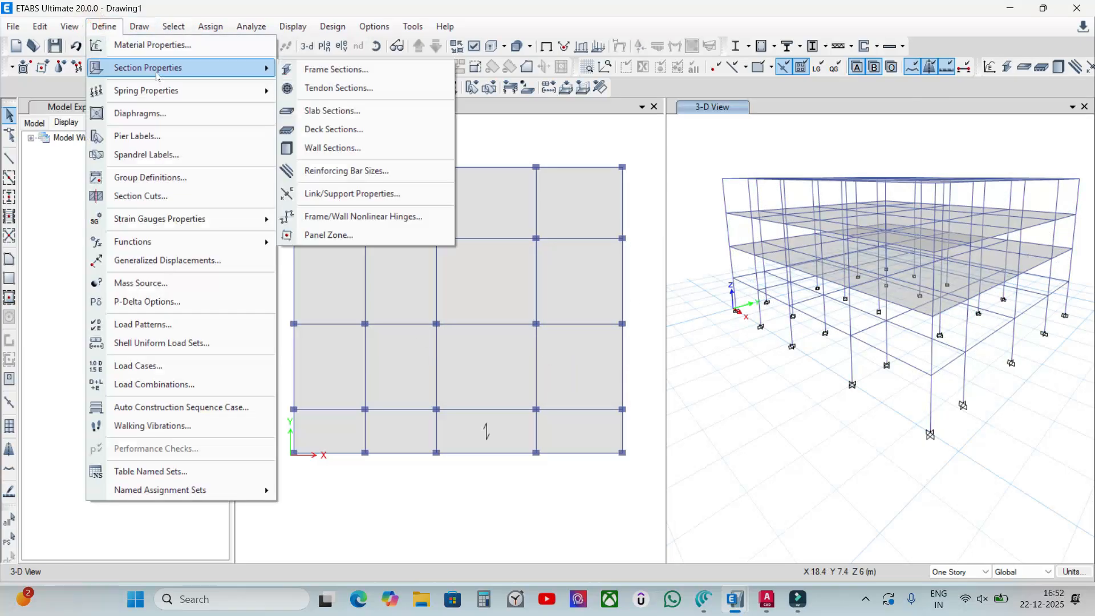
pyautogui.click(358, 69)
pyautogui.click(467, 264)
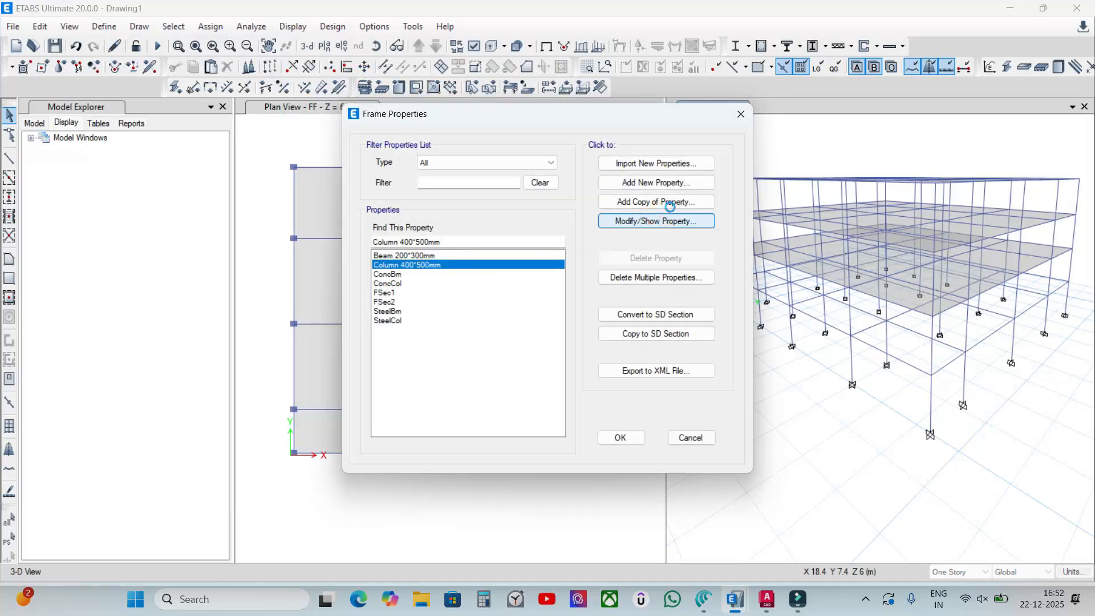
pyautogui.click(644, 221)
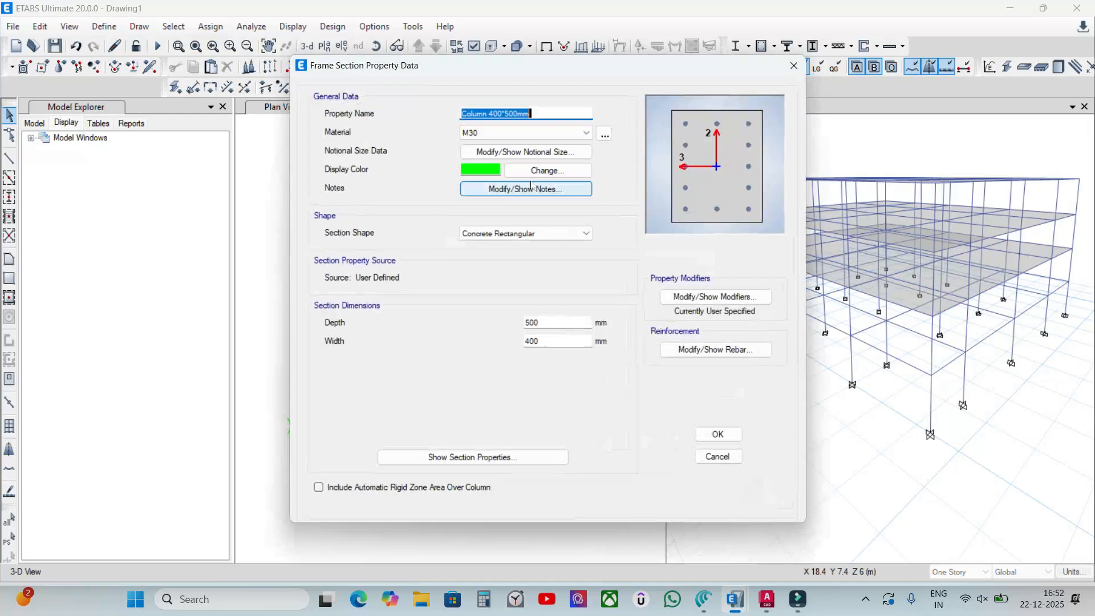
# Set the column section's moment of inertia modifiers about the 2 and 3 axes to 1 and accept the frame property changes.
pyautogui.click(710, 299)
pyautogui.doubleClick(623, 266)
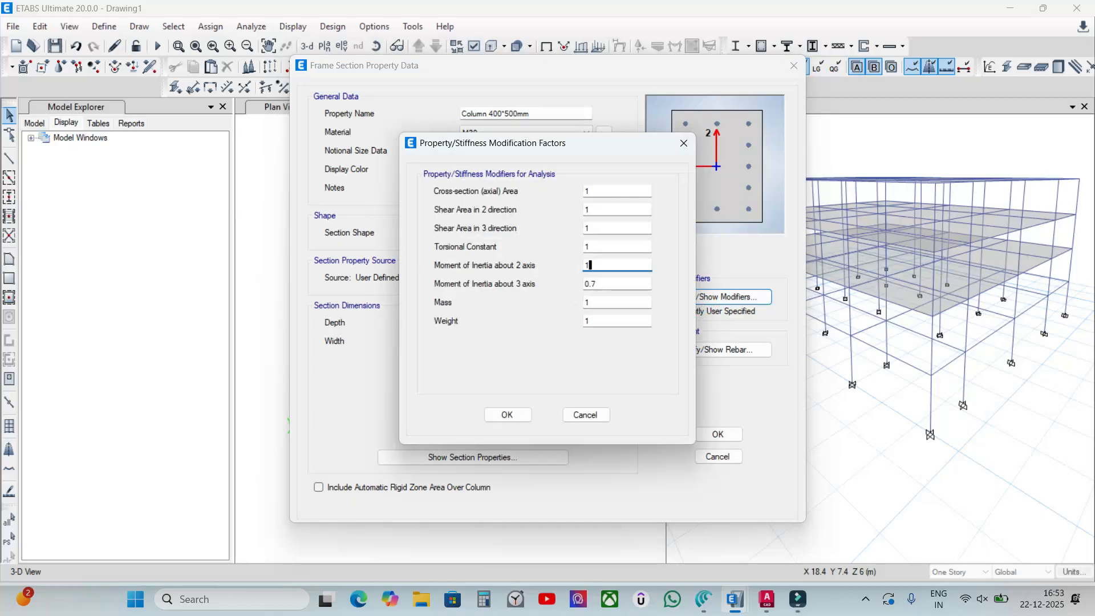
pyautogui.press('Tab')
pyautogui.click(507, 415)
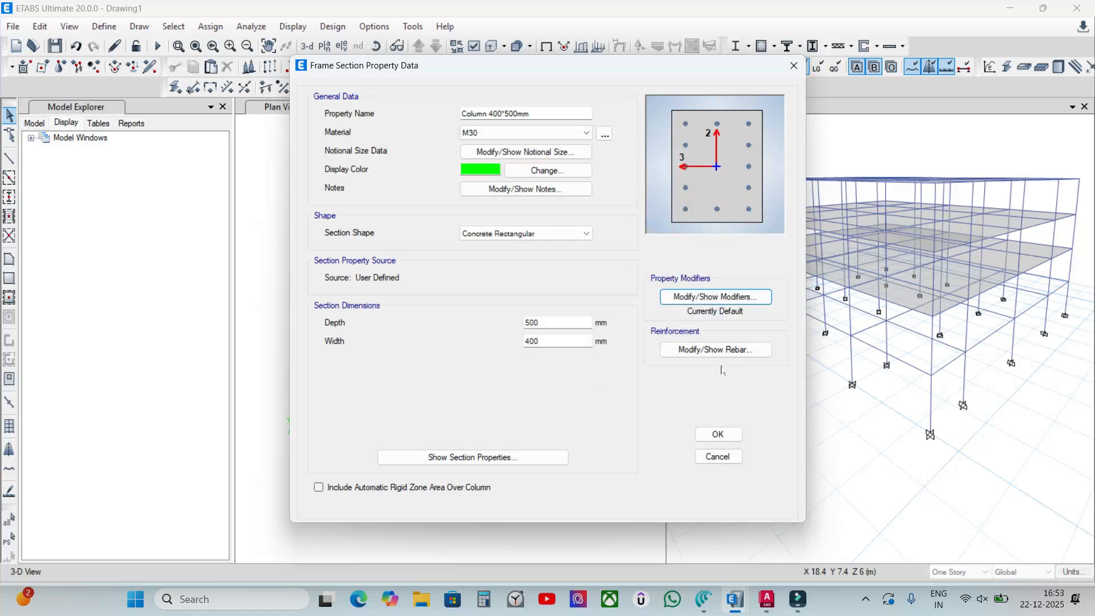
pyautogui.click(718, 350)
pyautogui.click(770, 77)
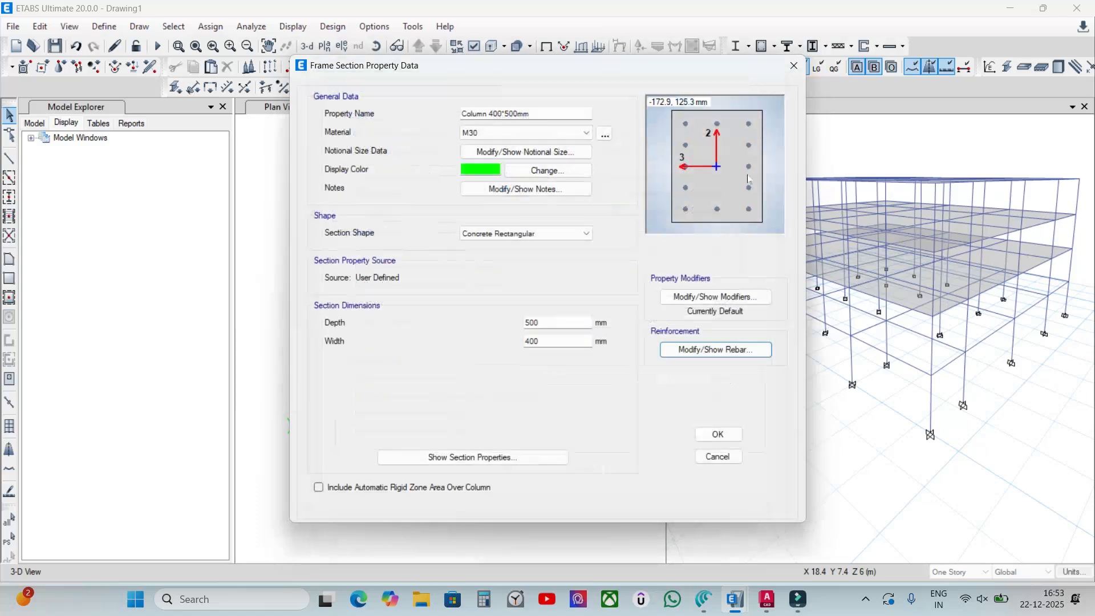
pyautogui.click(718, 434)
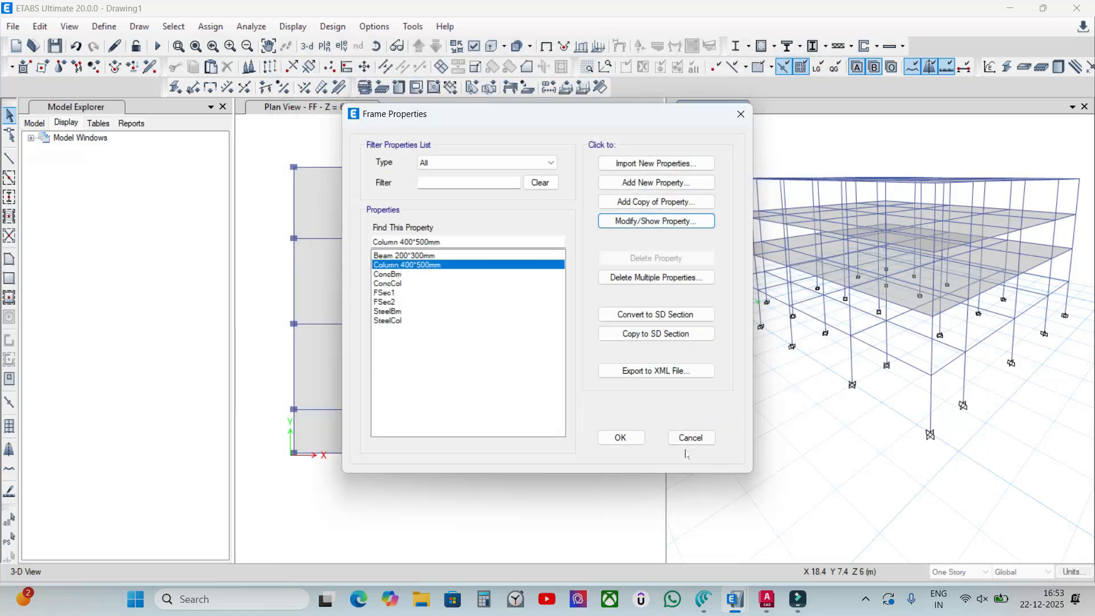
pyautogui.click(621, 438)
# Rerun the analysis and the concrete frame design check with the column's stiffness modifiers at 1.
pyautogui.click(158, 46)
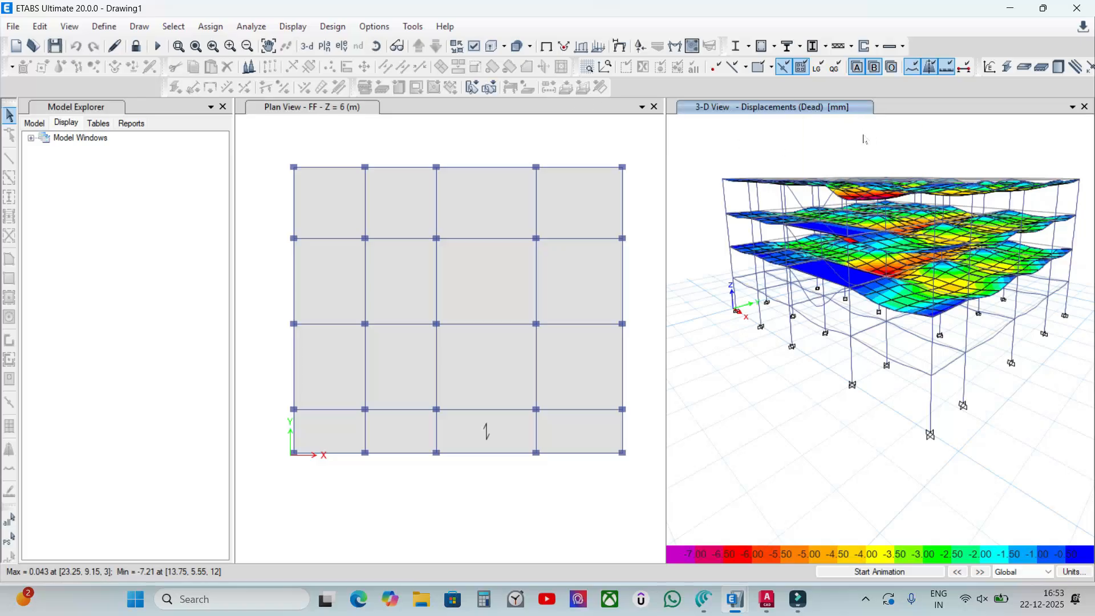
pyautogui.click(332, 26)
pyautogui.click(371, 62)
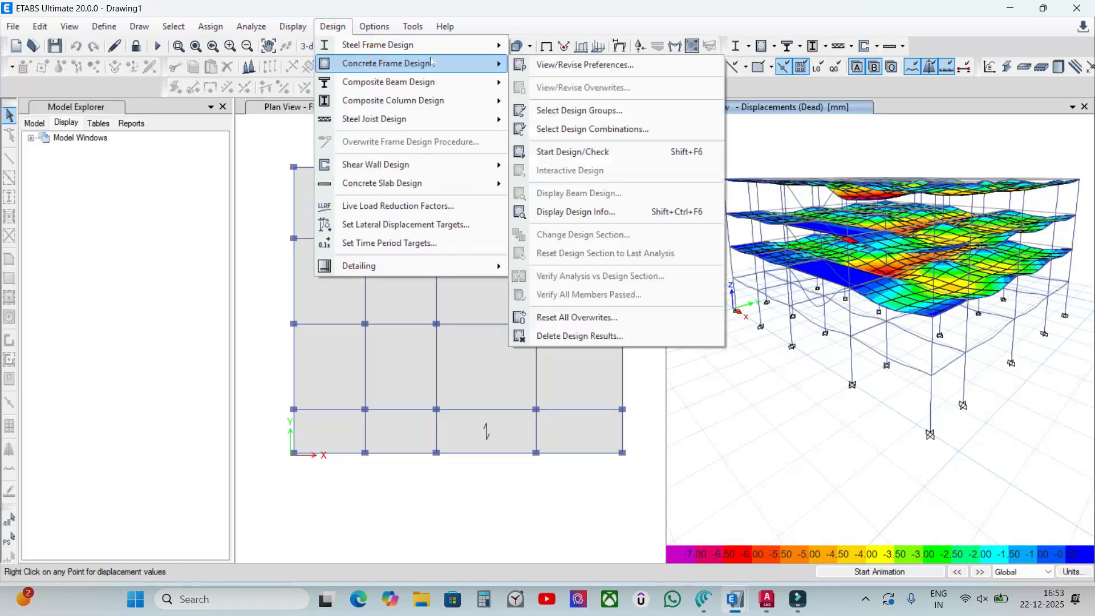
pyautogui.click(580, 152)
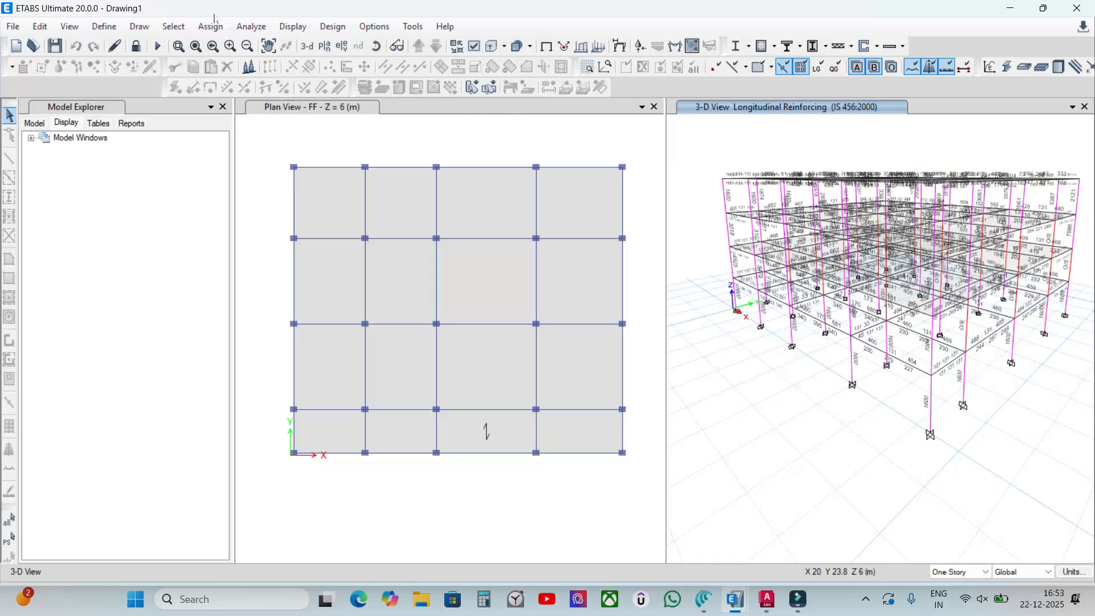
# Verify whether all concrete members pass the design check, without selecting the failed frames.
pyautogui.click(330, 27)
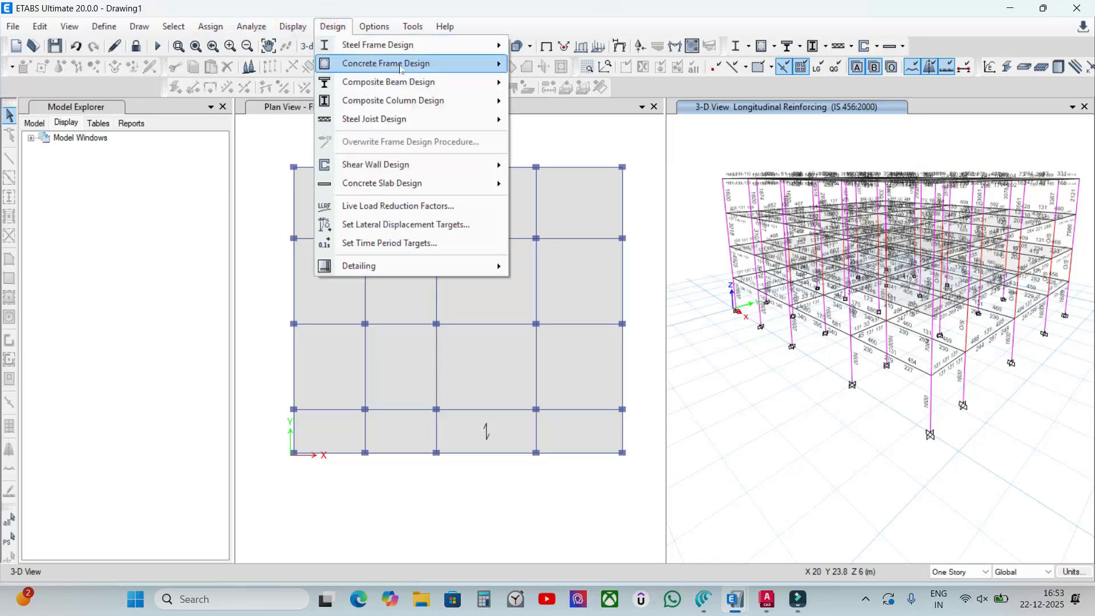
pyautogui.moveTo(402, 67)
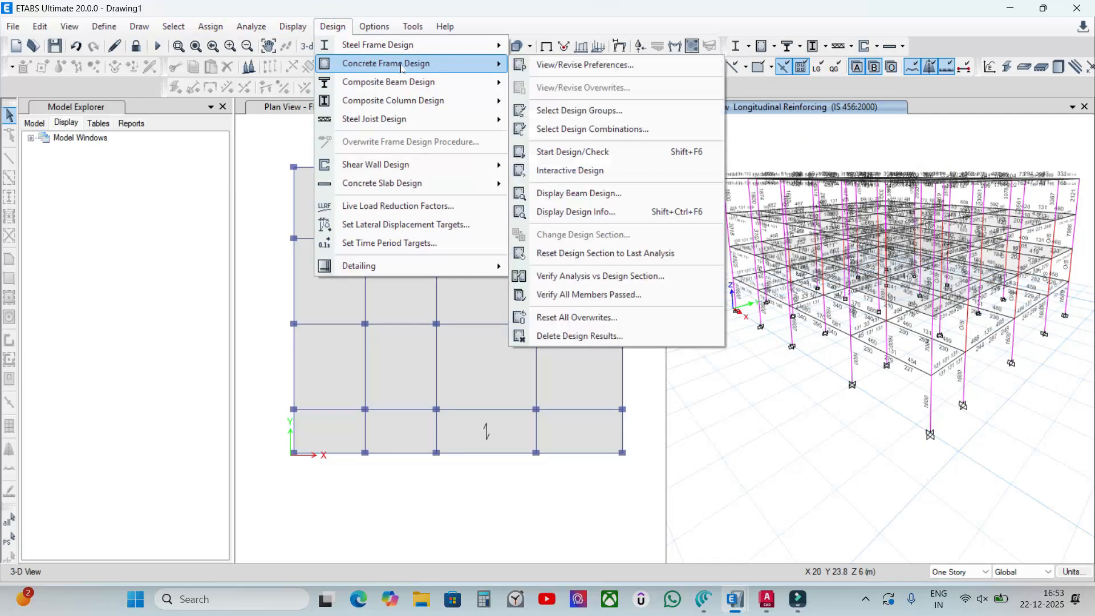
pyautogui.click(619, 296)
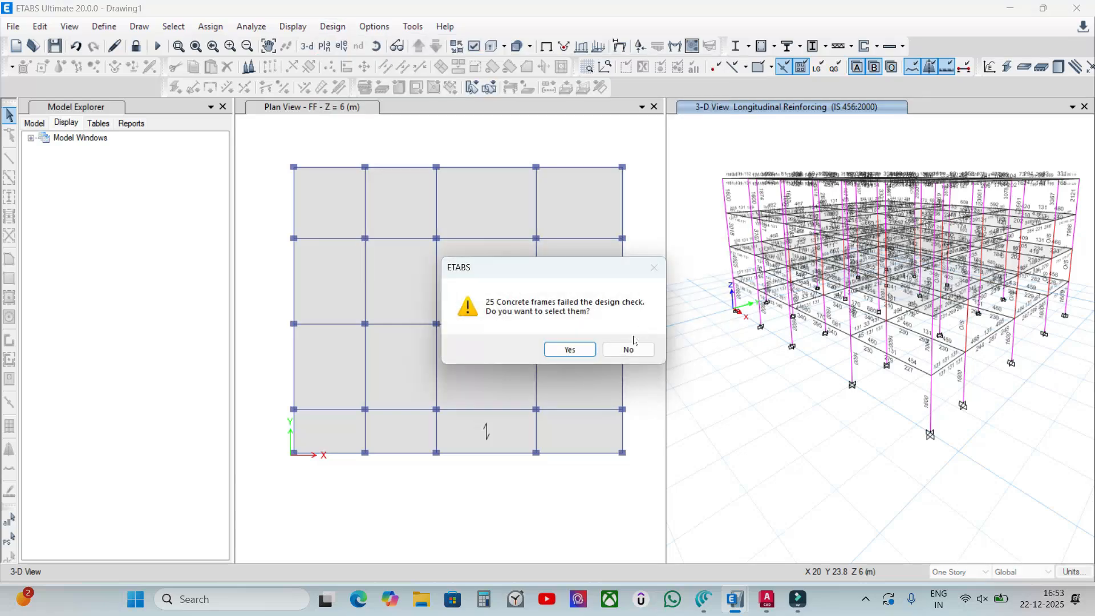
pyautogui.click(628, 349)
# Unlock the model again and open the 400*500mm column section's property data for editing.
pyautogui.click(135, 46)
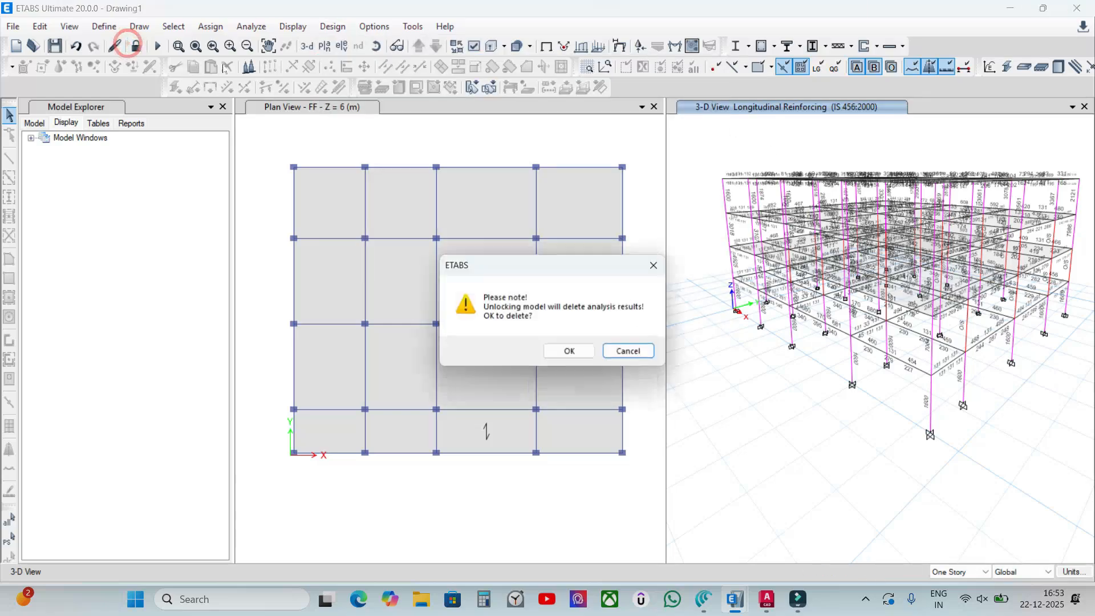
pyautogui.click(569, 351)
pyautogui.click(108, 27)
pyautogui.click(108, 27)
pyautogui.click(105, 27)
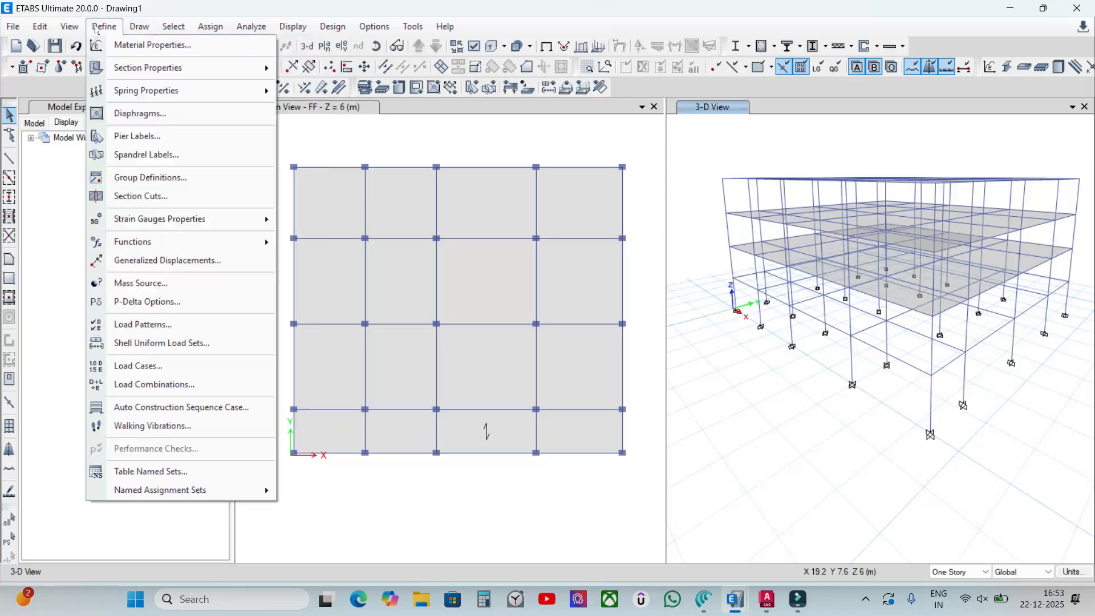
pyautogui.moveTo(171, 67)
pyautogui.click(319, 70)
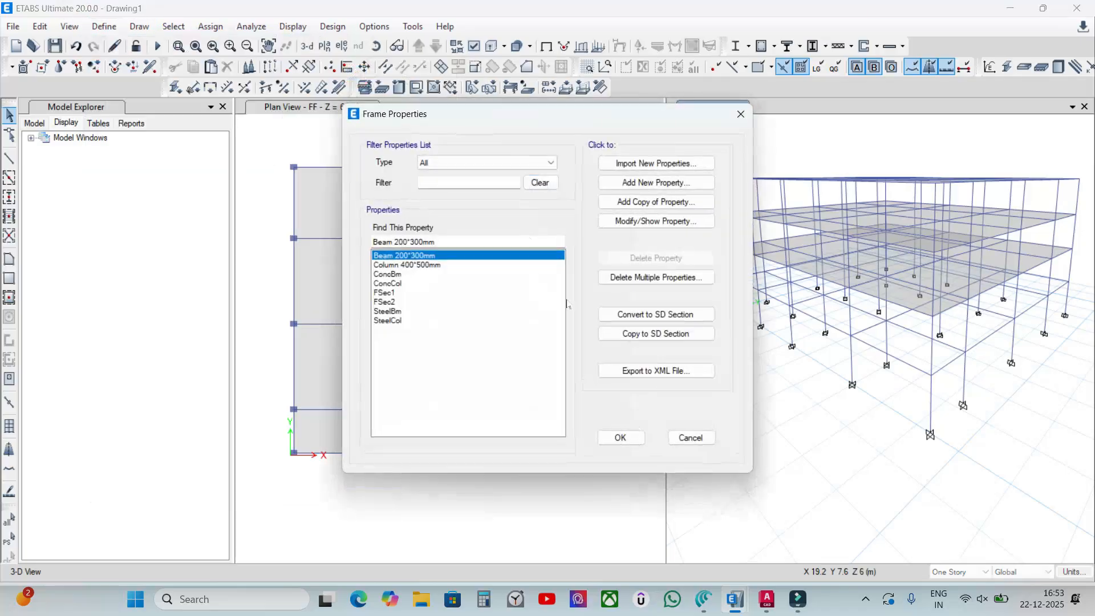
pyautogui.click(476, 264)
pyautogui.click(687, 221)
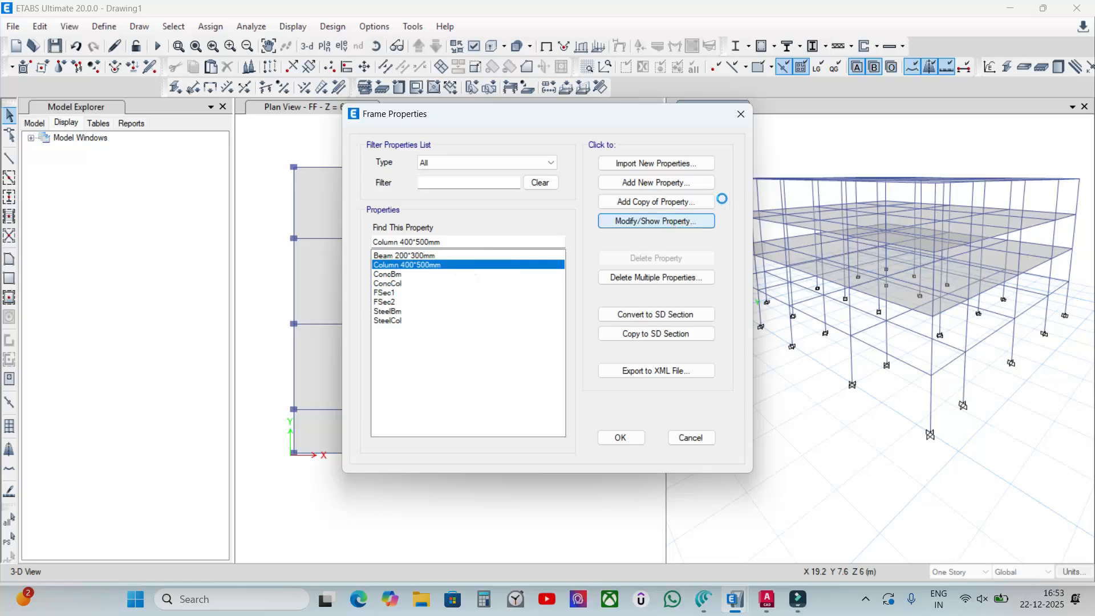
# Set the column section's moment of inertia modifiers about the 2 and 3 axes to 0.7.
pyautogui.click(701, 297)
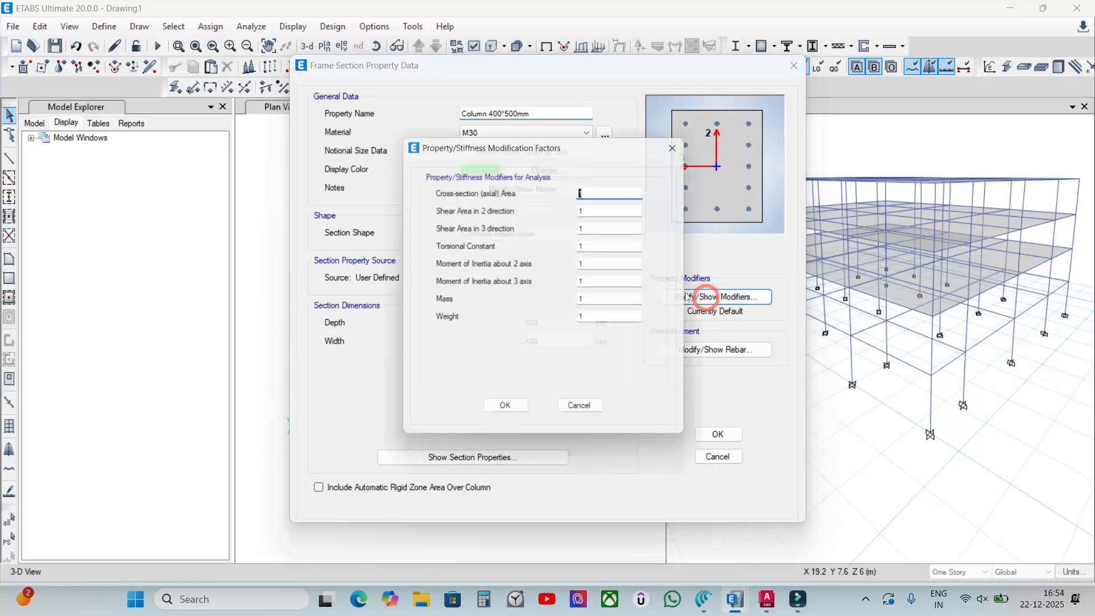
pyautogui.doubleClick(600, 265)
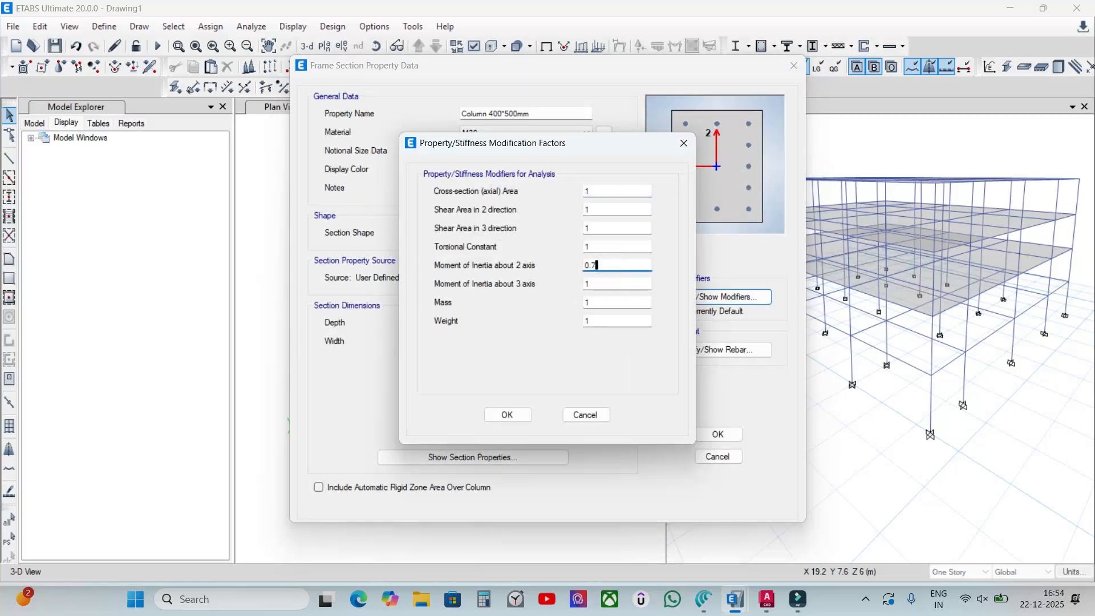
pyautogui.doubleClick(599, 284)
pyautogui.click(507, 415)
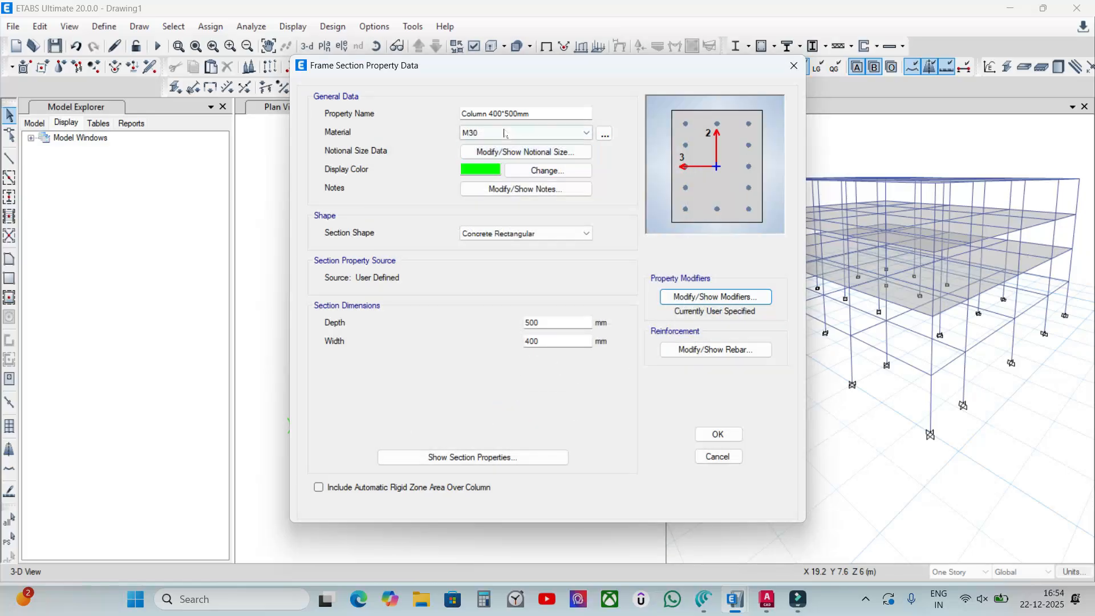
# Review the column section's reinforcement data, including the number of longitudinal bars along the 2-dir face.
pyautogui.click(691, 353)
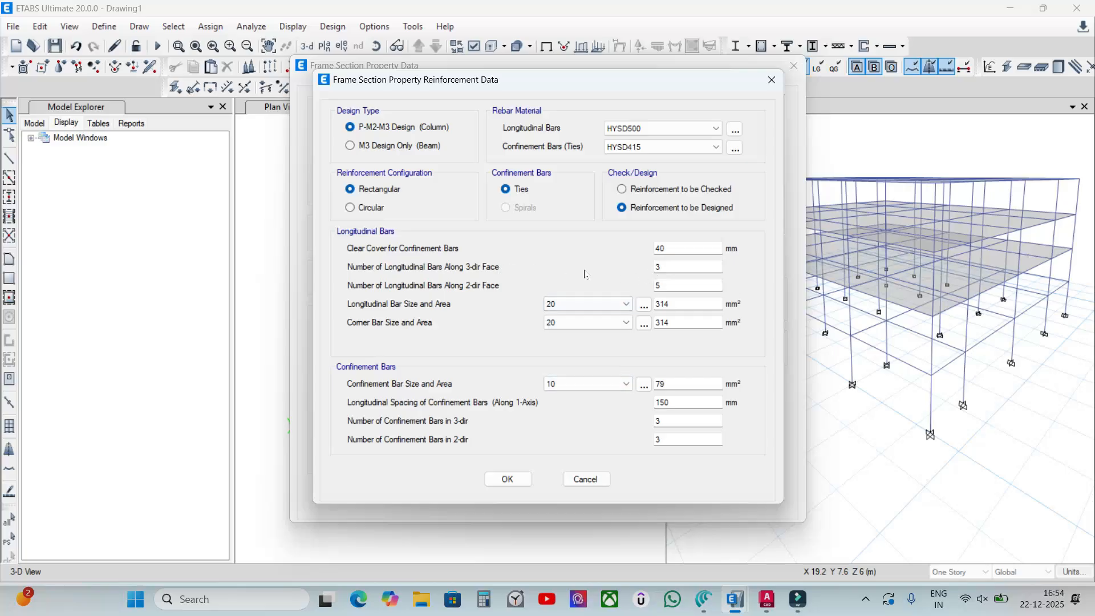
pyautogui.doubleClick(688, 287)
pyautogui.click(505, 482)
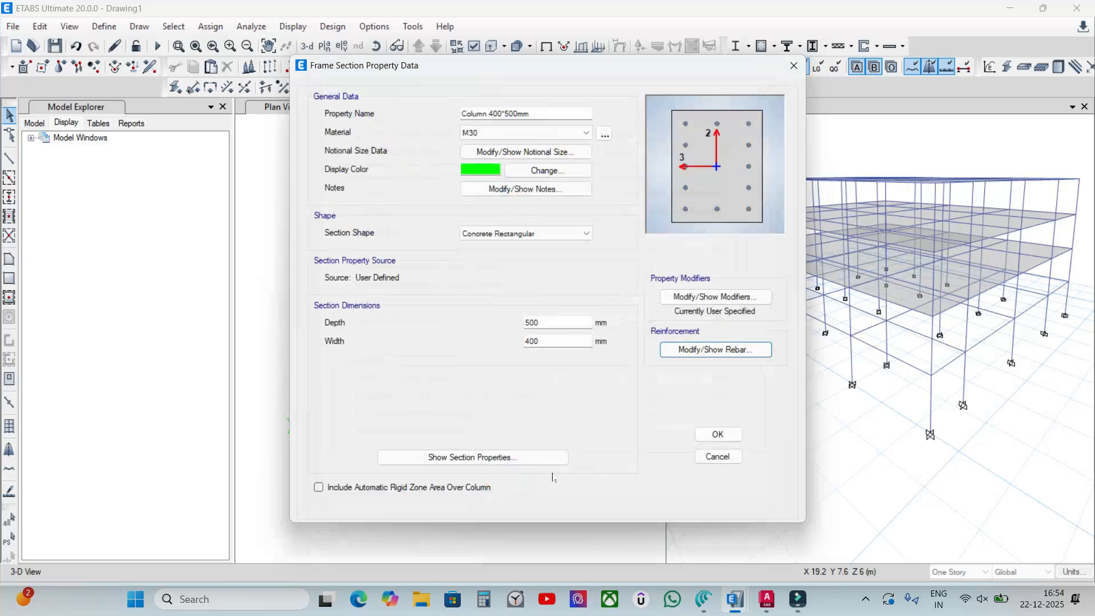
# Set the column section's depth to 600 mm, rename it Column 400*600mm, and accept the frame property changes.
pyautogui.doubleClick(536, 322)
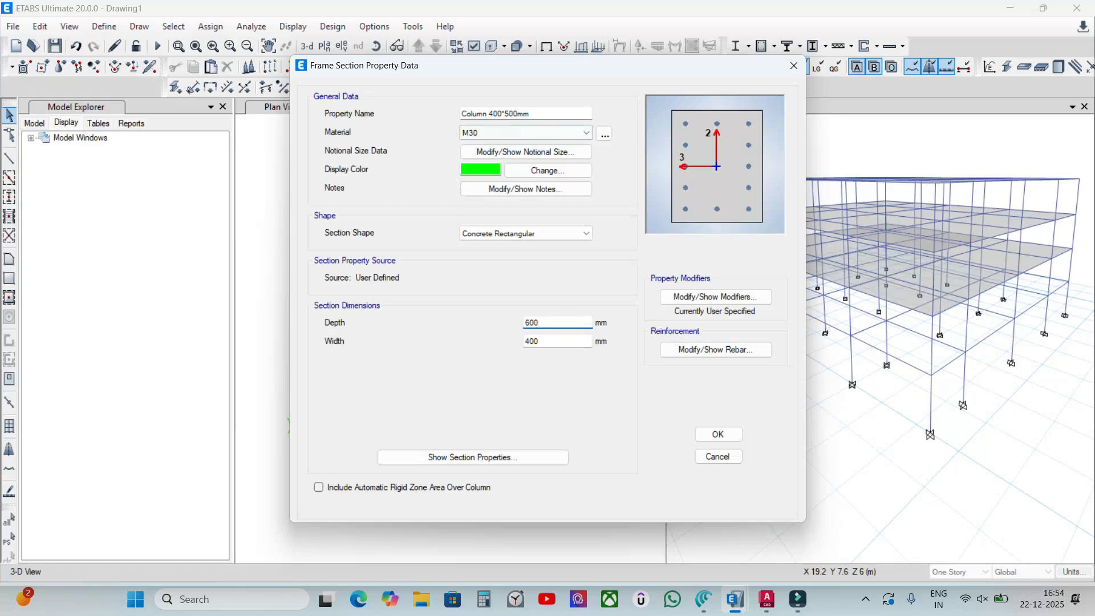
pyautogui.click(509, 114)
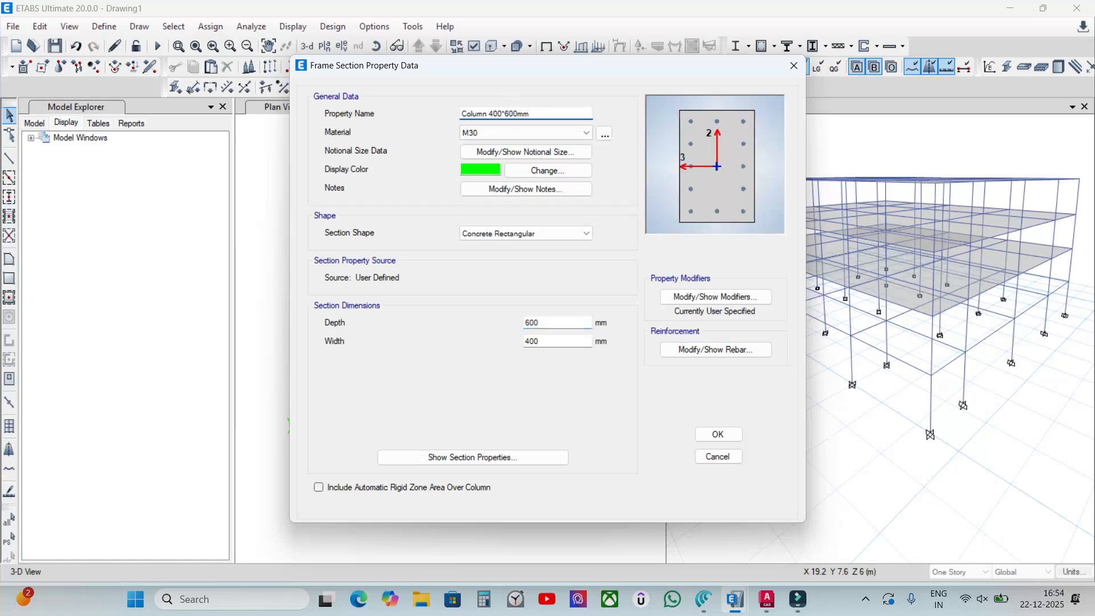
pyautogui.click(718, 434)
pyautogui.click(621, 437)
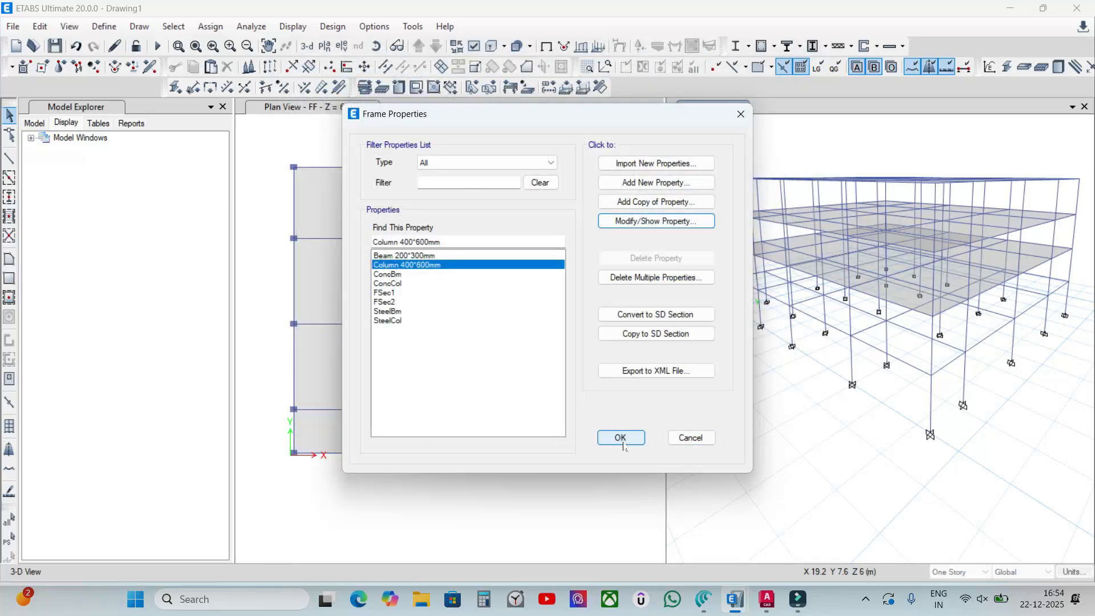
# Rerun the analysis and the concrete frame design check with the deepened 400*600mm column section.
pyautogui.click(157, 46)
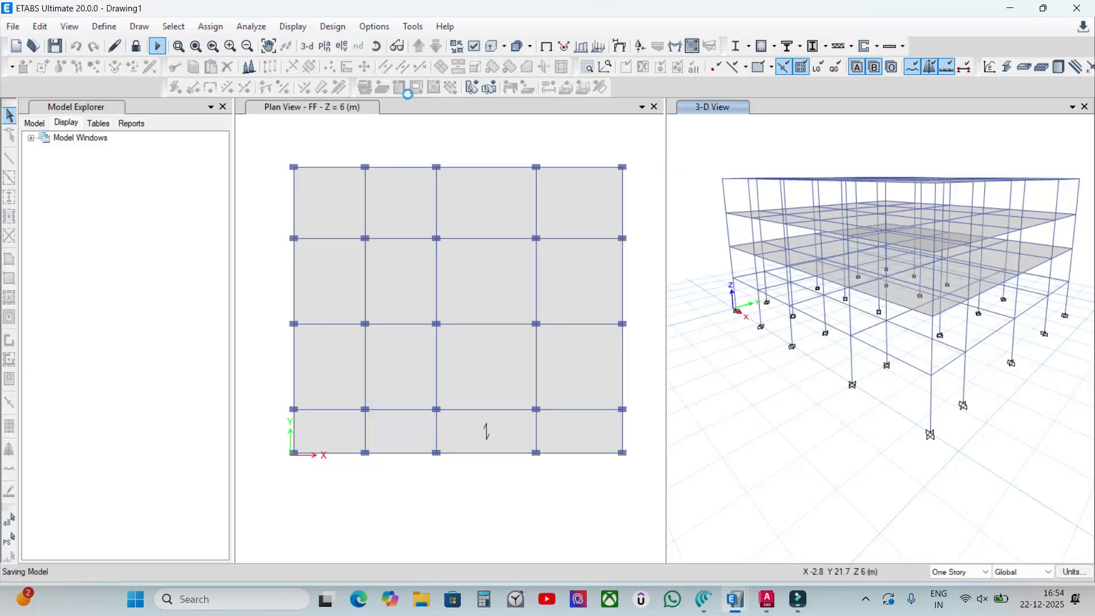
pyautogui.click(292, 26)
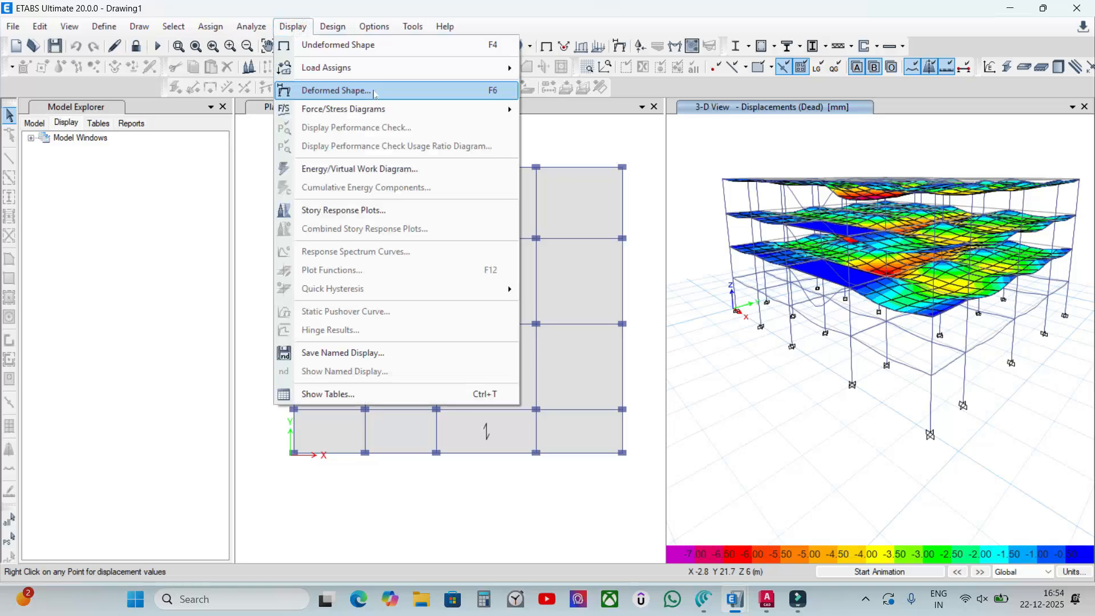
pyautogui.click(333, 27)
pyautogui.moveTo(399, 63)
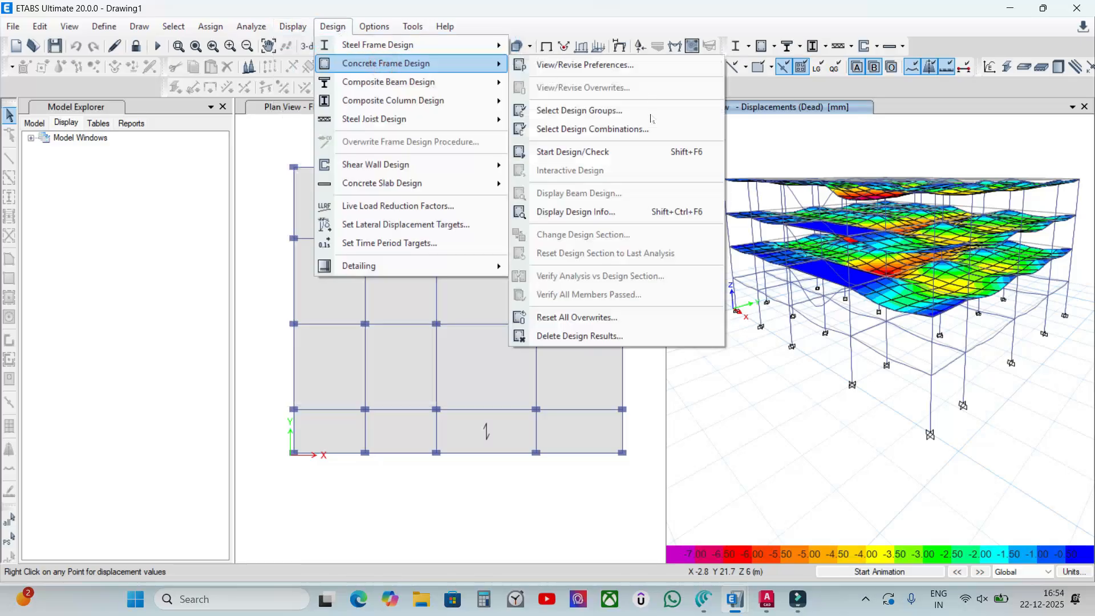
pyautogui.click(593, 152)
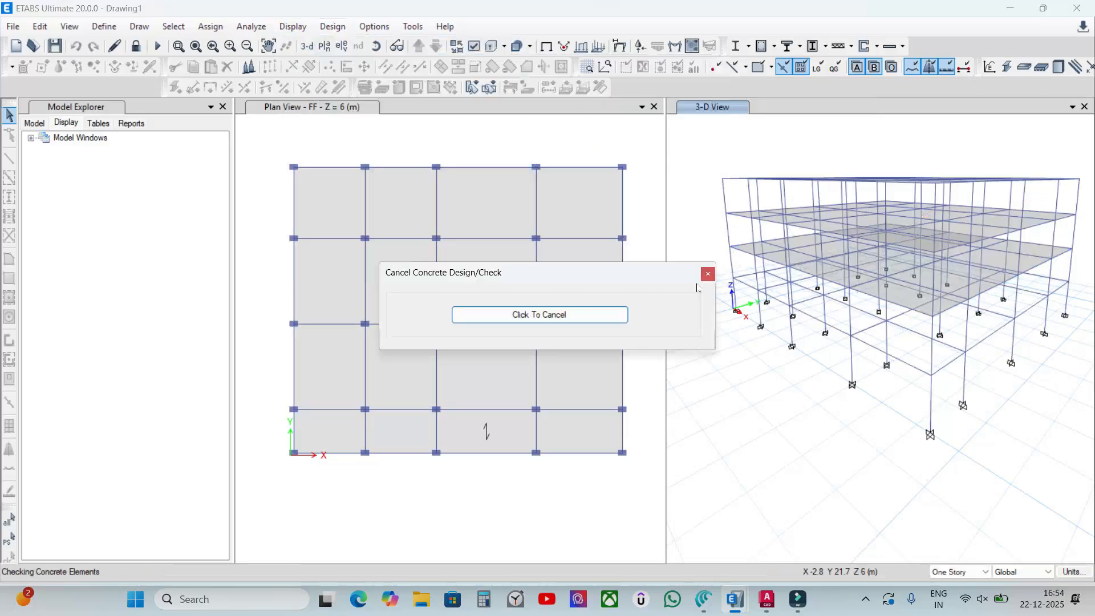
pyautogui.moveTo(1047, 306)
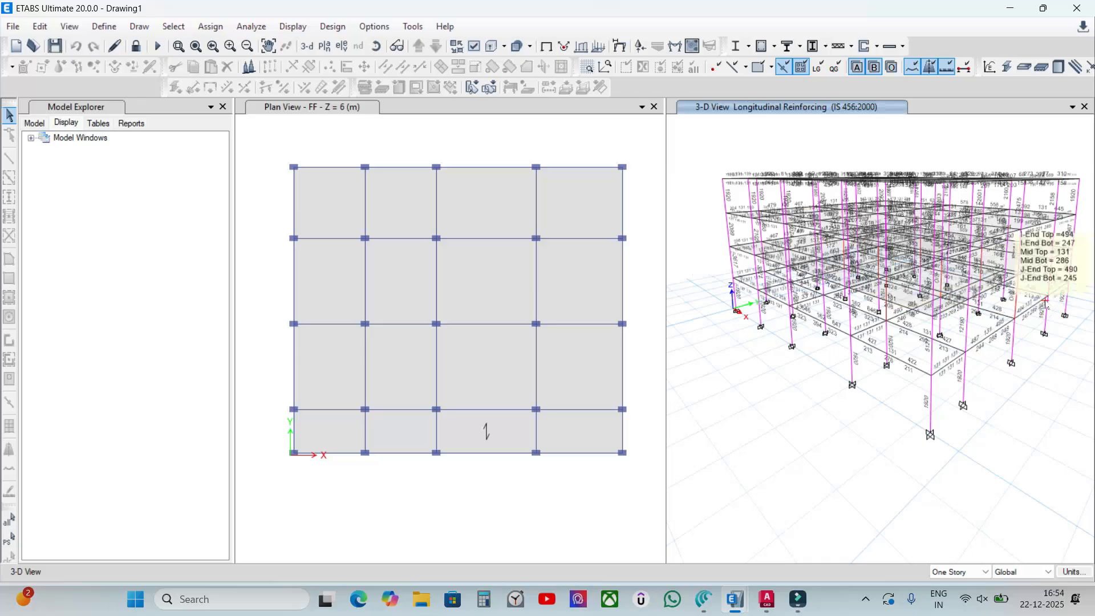
# Verify all members against the latest concrete design results and select the frames that failed the check.
pyautogui.click(332, 26)
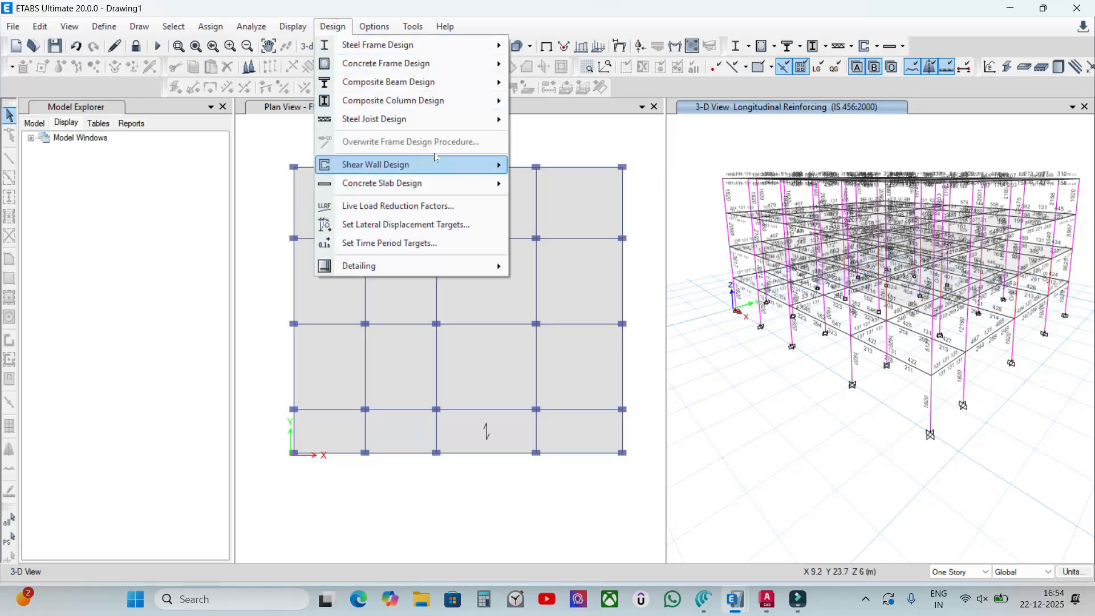
pyautogui.moveTo(447, 63)
pyautogui.click(623, 300)
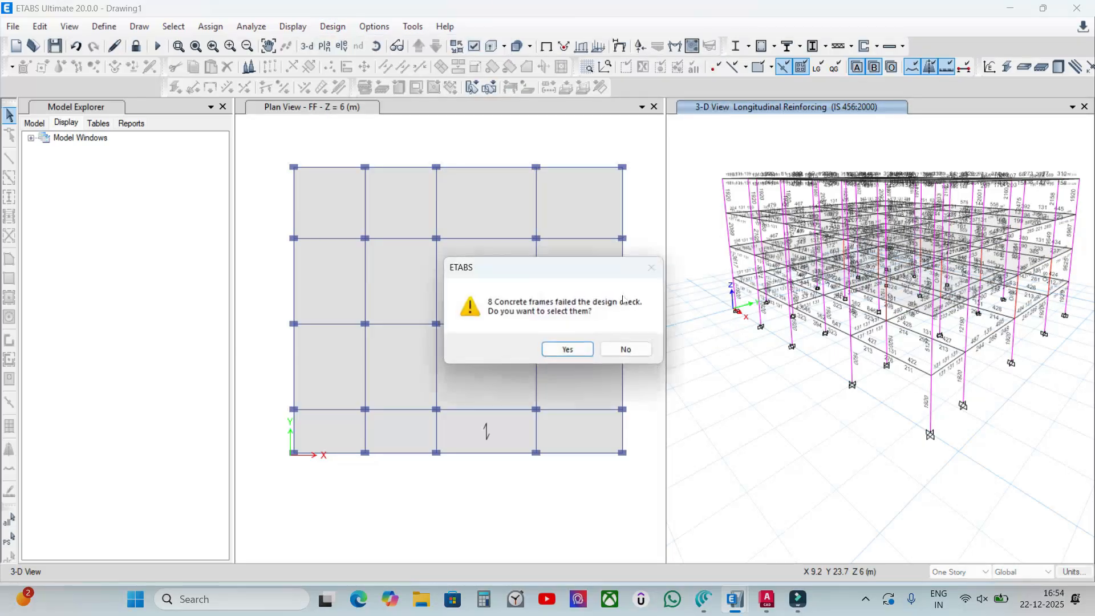
pyautogui.click(568, 349)
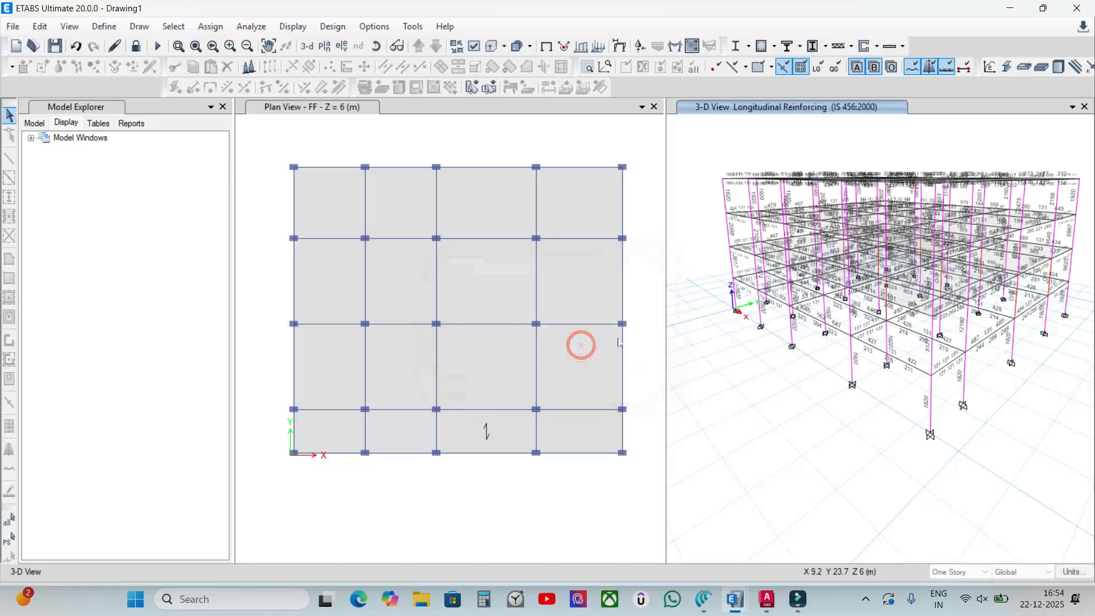
# Check the concrete design information of the failed first-floor column C10 for each load combination.
pyautogui.rightClick(1017, 297)
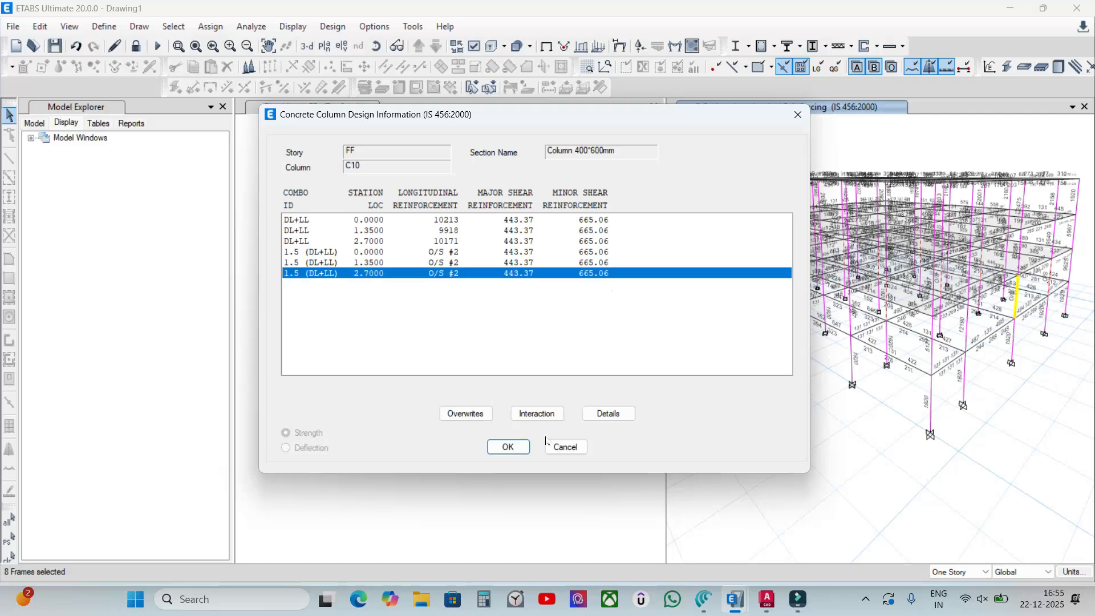
pyautogui.click(507, 447)
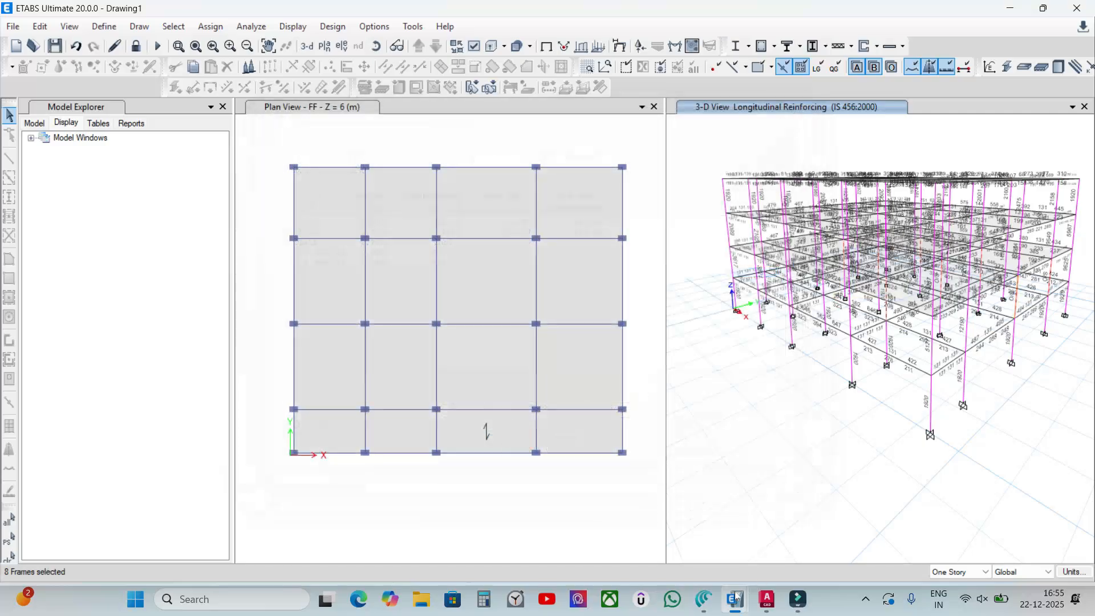
# Switch to the G+2 Model 2 manual way unsymmetric grid model and dismiss its story and grid system editor without changes.
pyautogui.moveTo(735, 596)
pyautogui.click(655, 523)
pyautogui.click(380, 455)
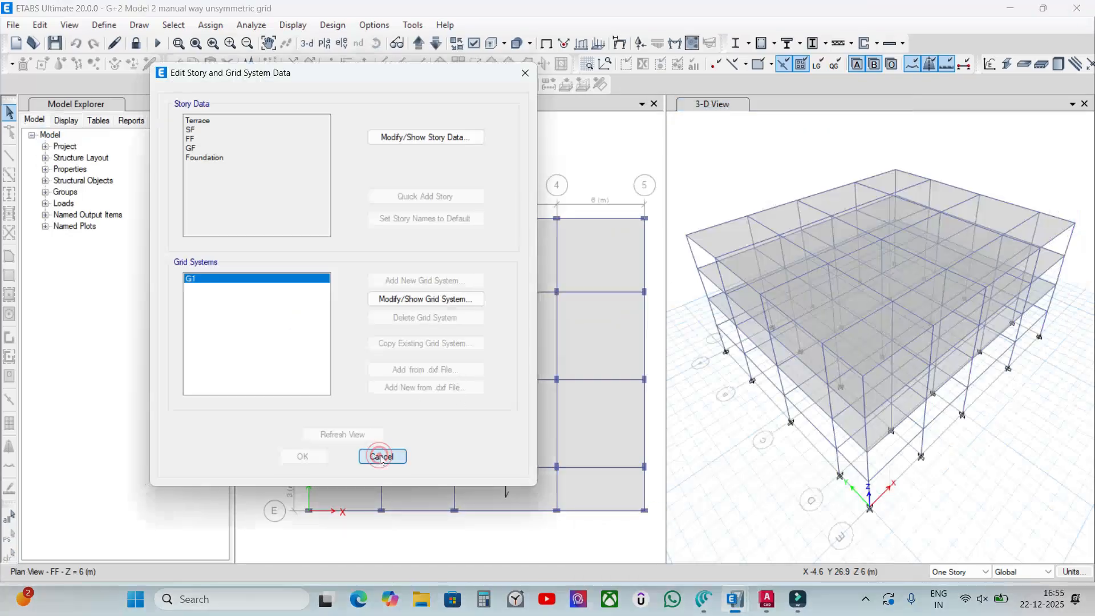
# Review the rebar data and property modifiers of the Column 300*500mm frame section, leaving the definitions unchanged.
pyautogui.click(102, 25)
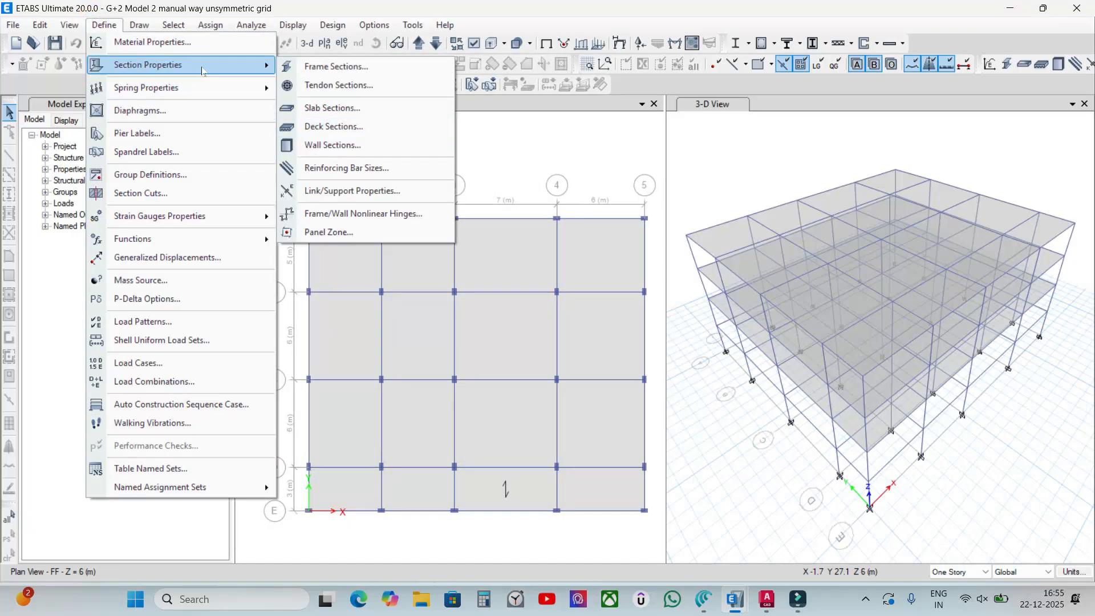
pyautogui.click(336, 66)
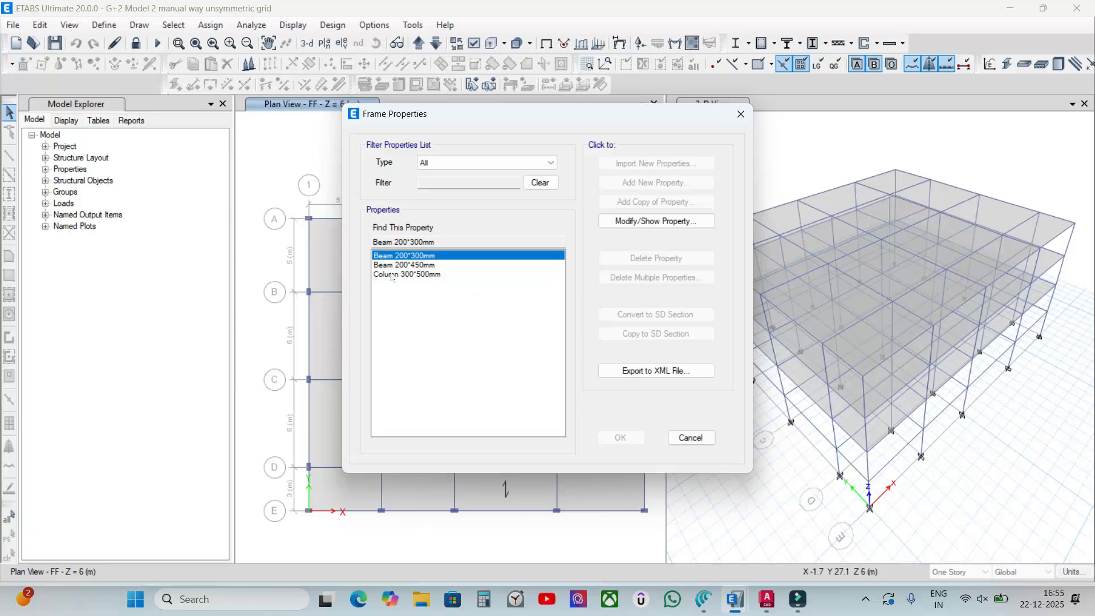
pyautogui.click(444, 274)
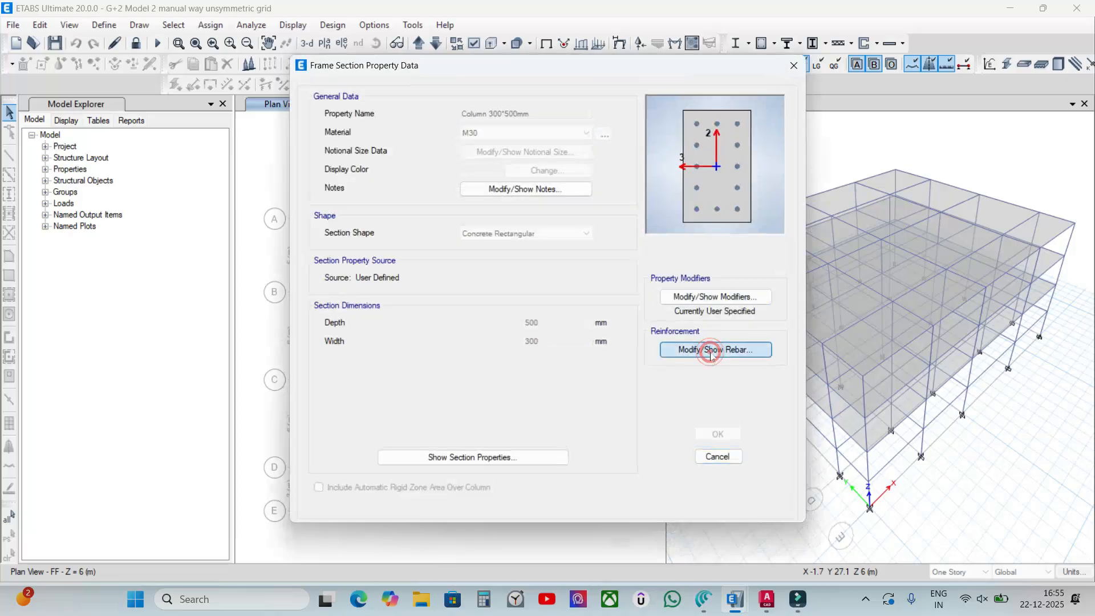
pyautogui.click(709, 350)
pyautogui.click(771, 80)
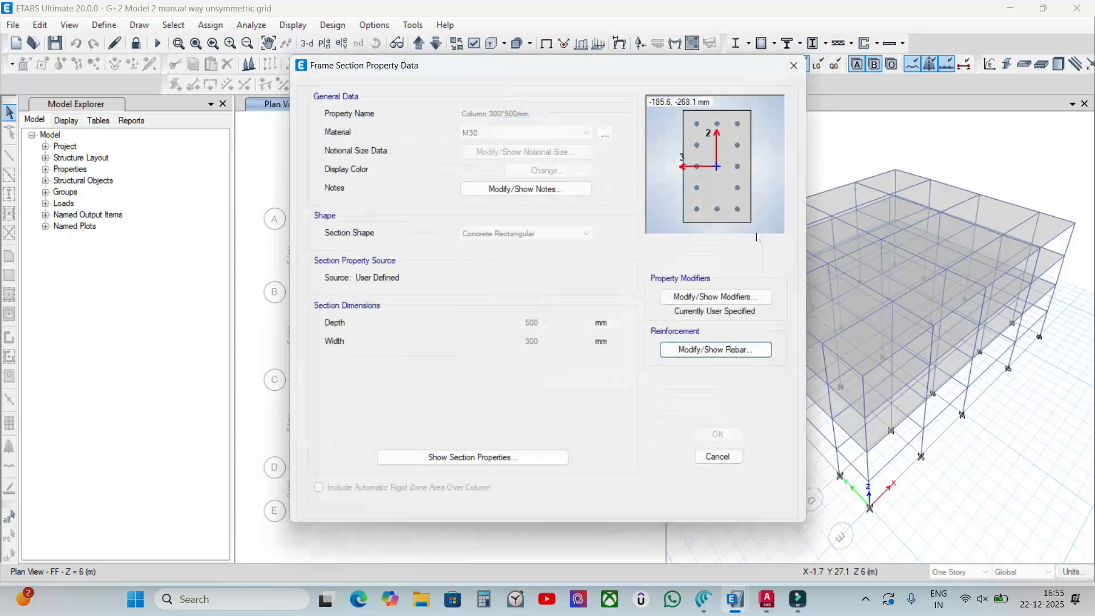
pyautogui.click(702, 296)
pyautogui.click(688, 145)
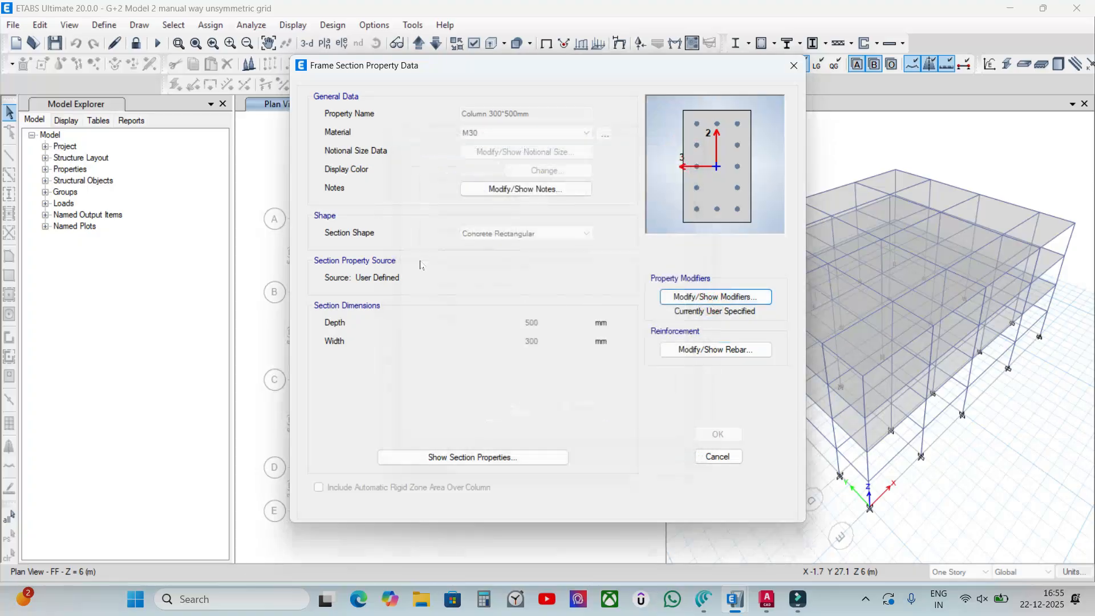
pyautogui.click(717, 456)
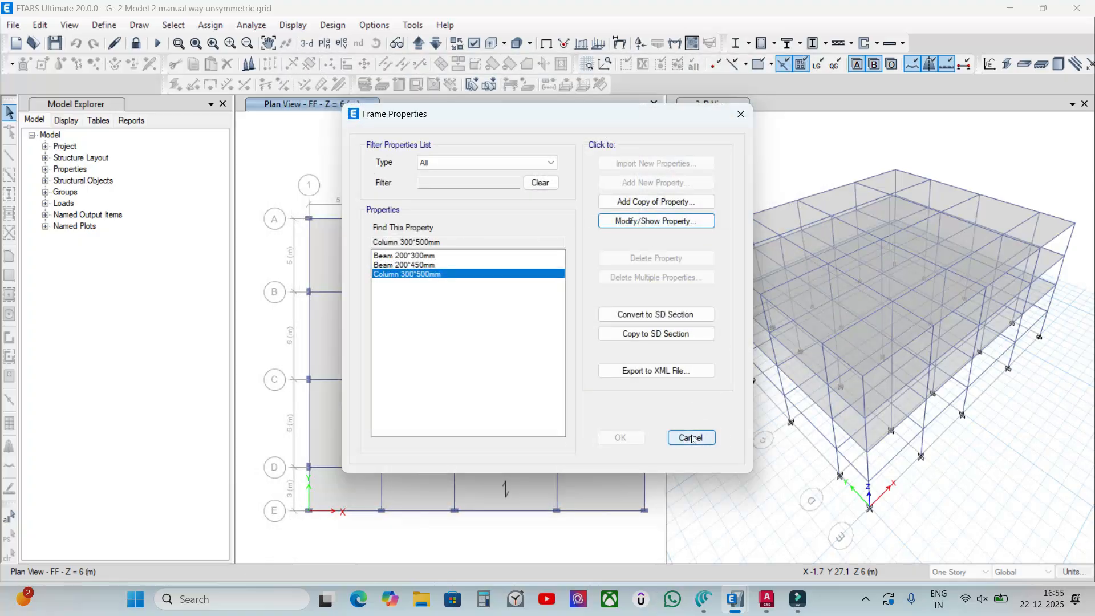
pyautogui.click(692, 438)
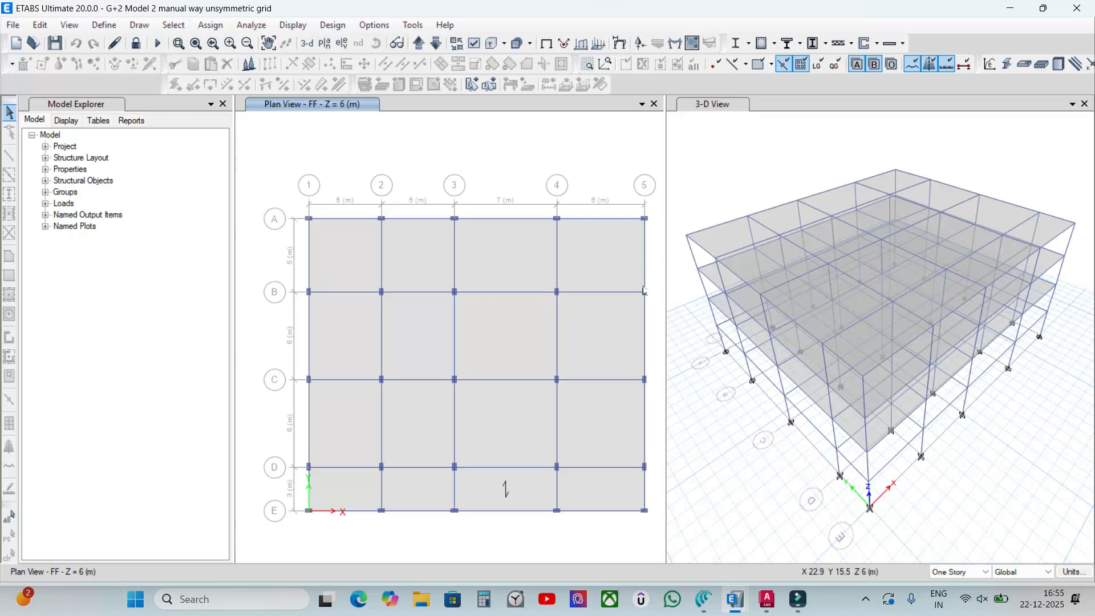
# Return to the Drawing1 model and check the concrete design information of the failed first-floor column C5.
pyautogui.moveTo(739, 604)
pyautogui.click(802, 545)
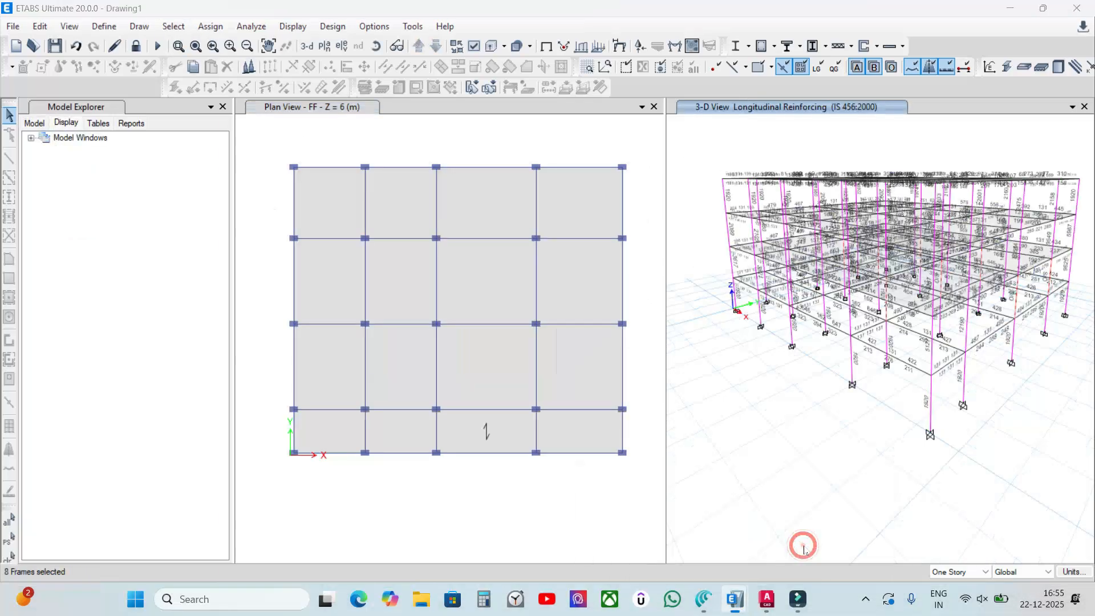
pyautogui.rightClick(963, 405)
pyautogui.press('Escape')
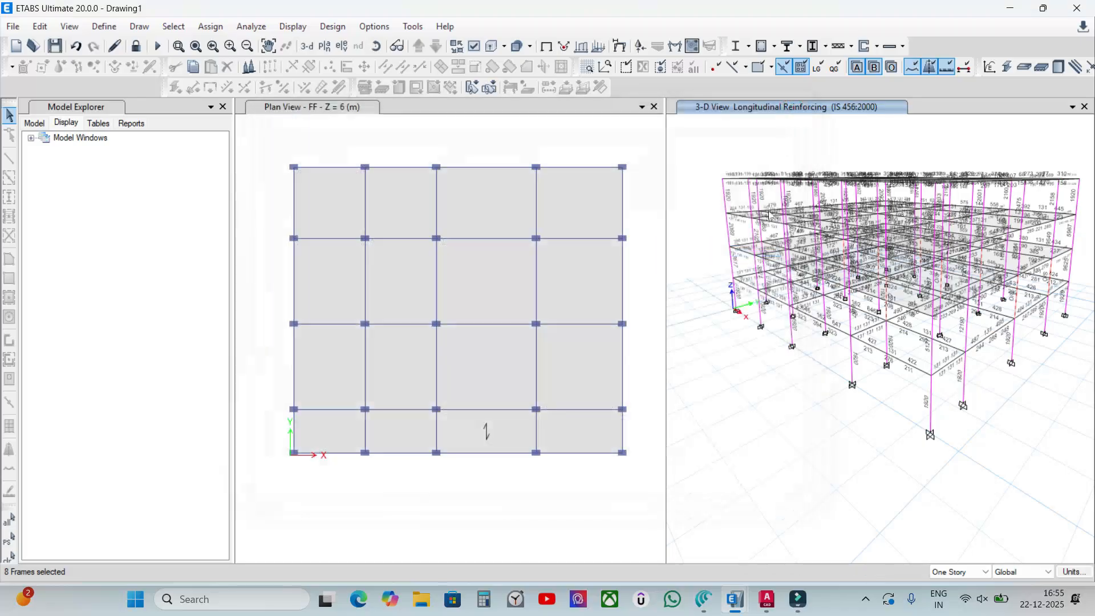
pyautogui.moveTo(1006, 415); pyautogui.dragTo(878, 288, button='middle')
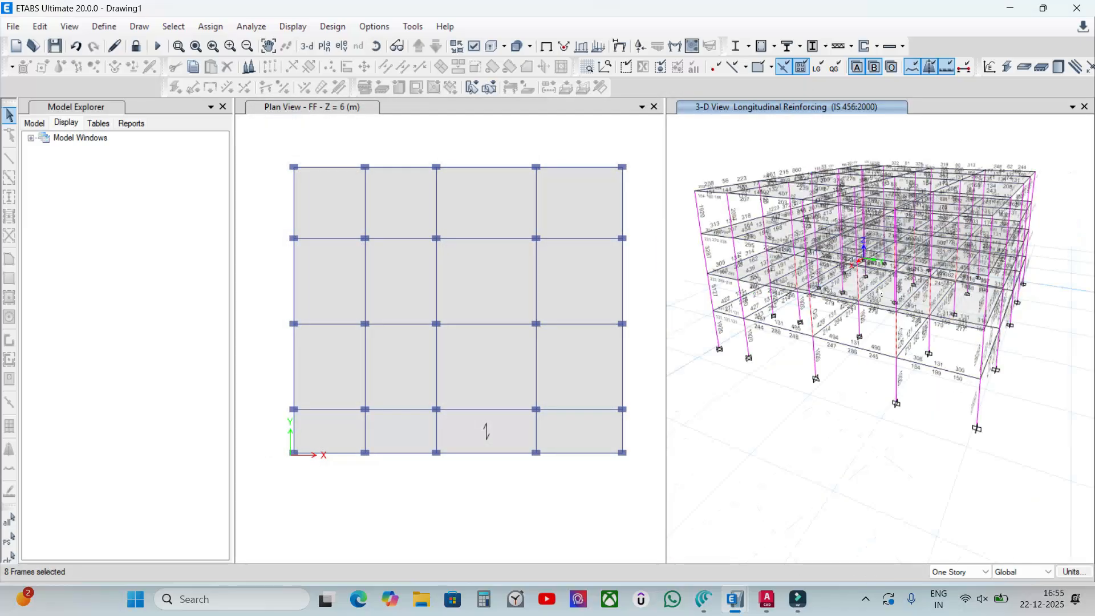
pyautogui.rightClick(892, 339)
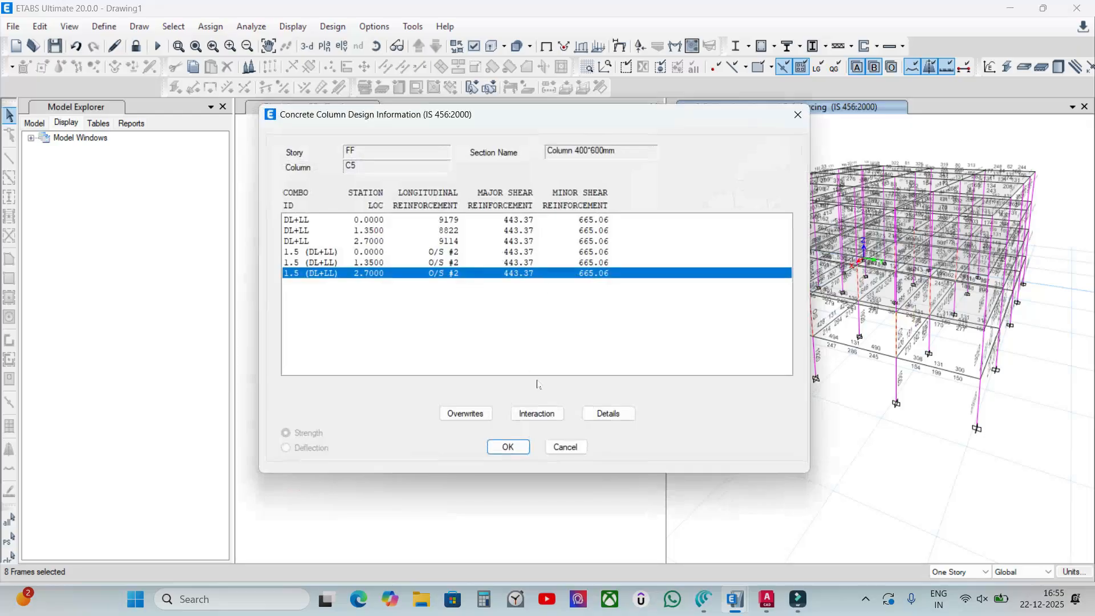
pyautogui.click(508, 447)
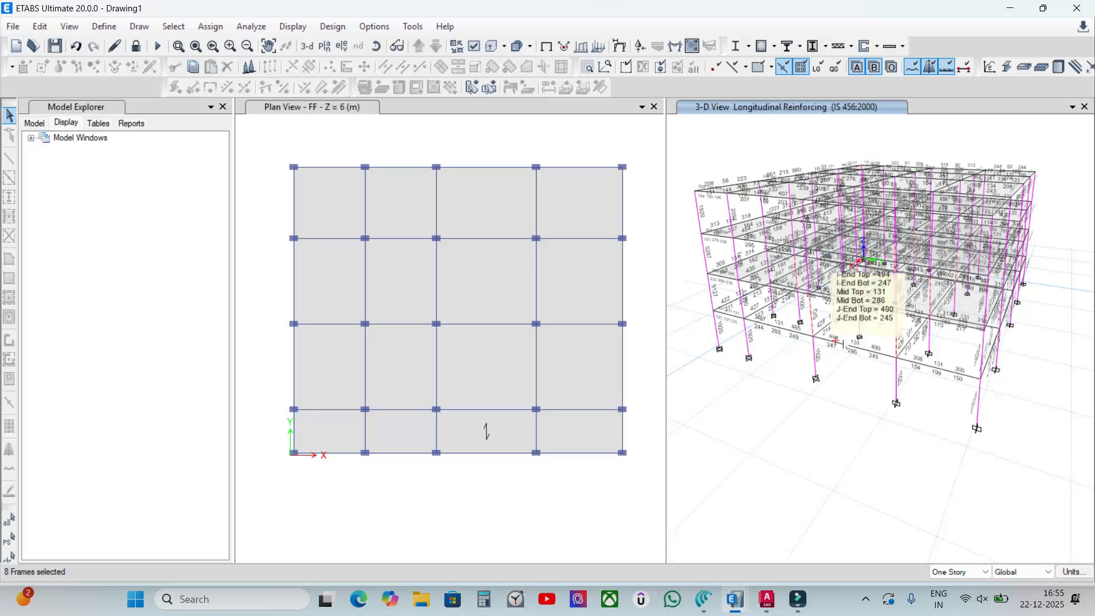
# Switch to Canva and find the staircase section in the Modified Complete Etabs : from Zero to Hero outline.
pyautogui.moveTo(769, 310)
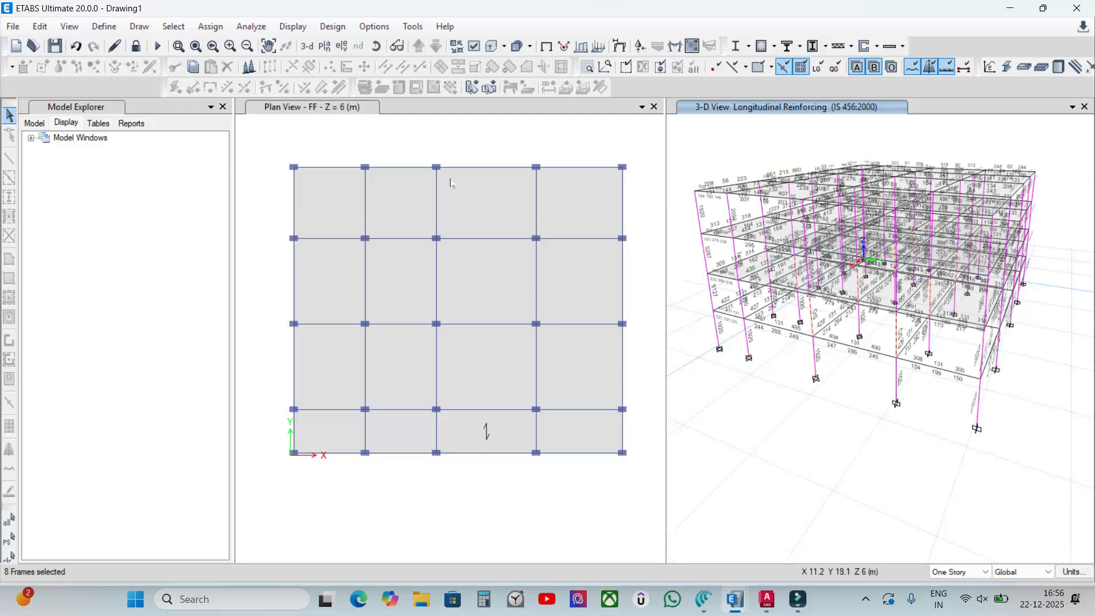
pyautogui.click(703, 599)
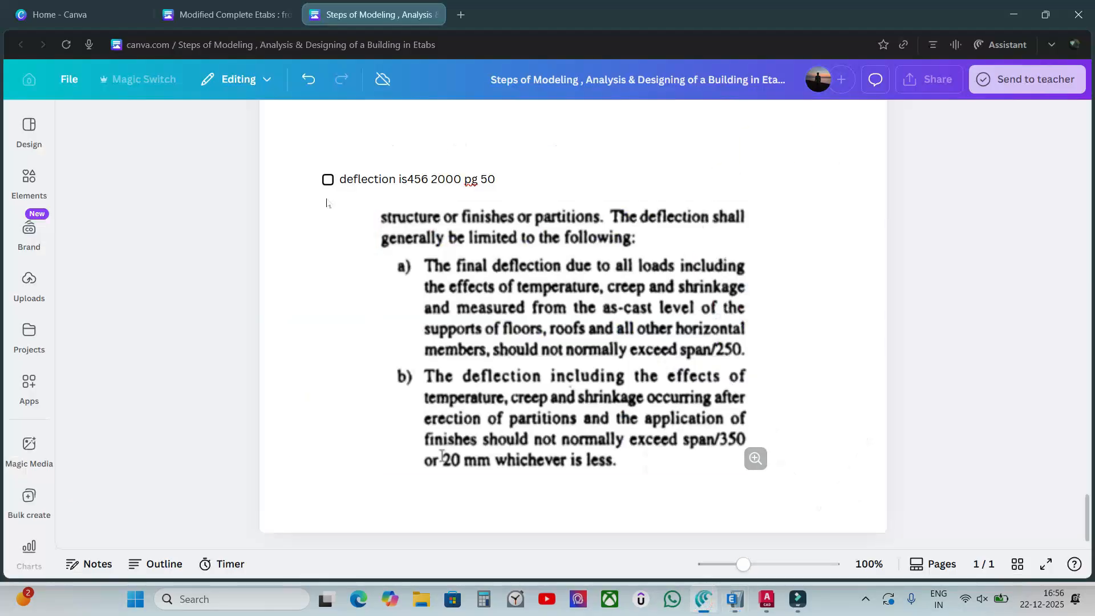
pyautogui.click(200, 16)
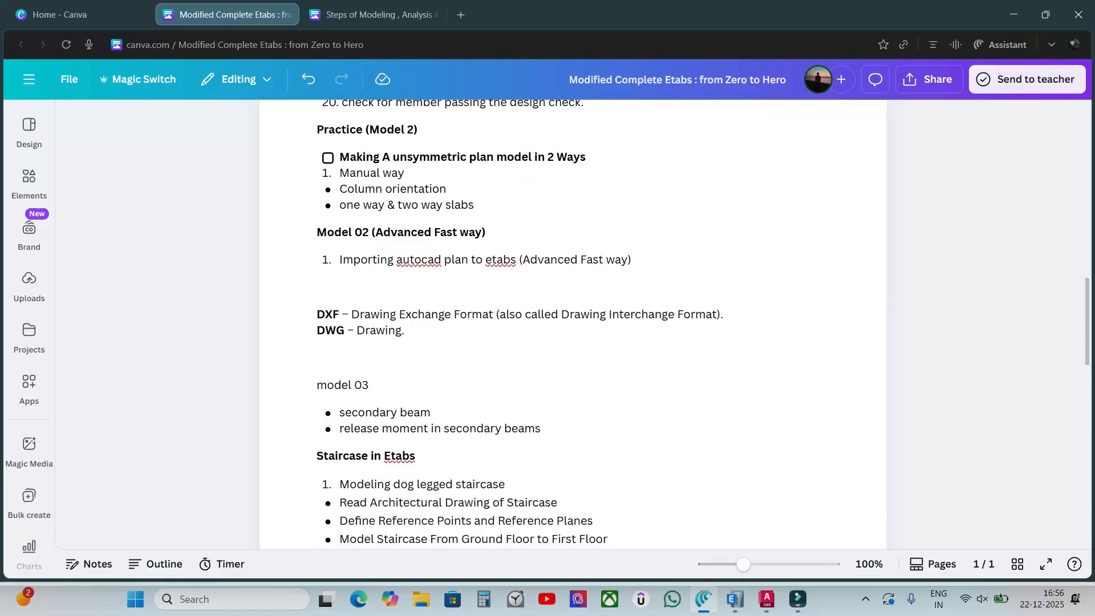
pyautogui.scroll(-2, 295, 344)
pyautogui.scroll(-1, 573, 323)
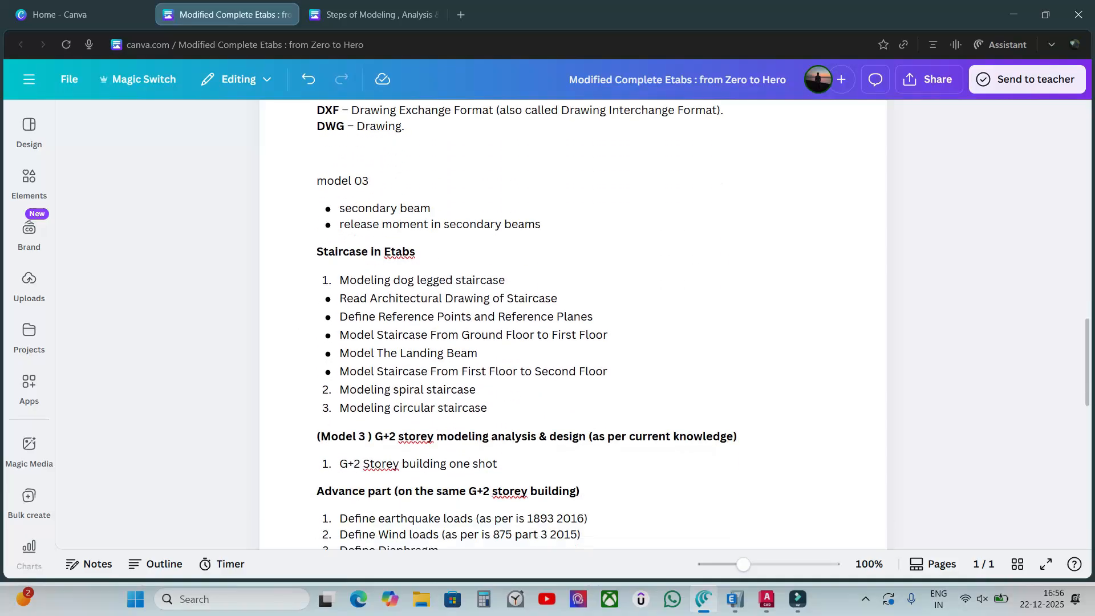
# Review the Staircase in Etabs topics in the course outline, starting with modeling the dog legged staircase.
pyautogui.click(317, 251)
pyautogui.scroll(1, 572, 324)
pyautogui.scroll(-1, 573, 324)
pyautogui.scroll(-3, 572, 324)
pyautogui.scroll(2, 572, 324)
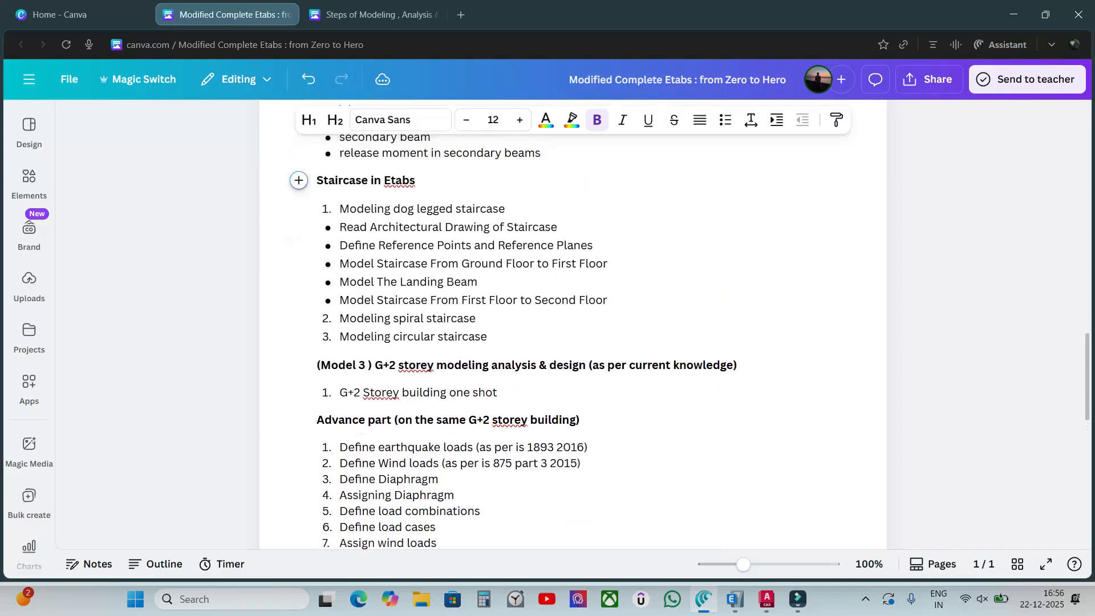
pyautogui.moveTo(340, 210); pyautogui.dragTo(504, 209)
pyautogui.click(728, 216)
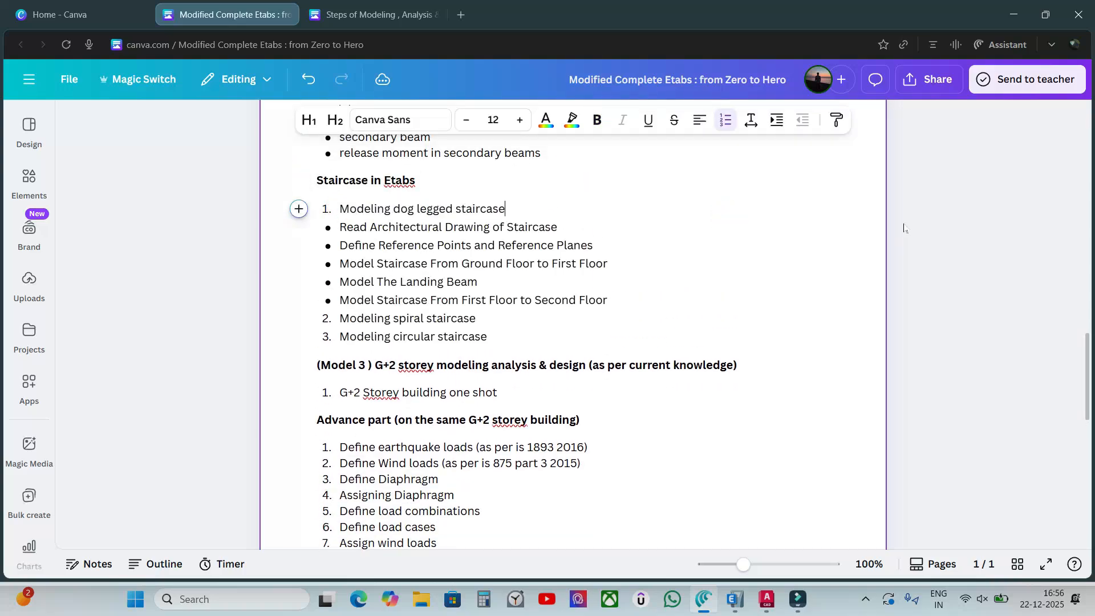
pyautogui.click(904, 223)
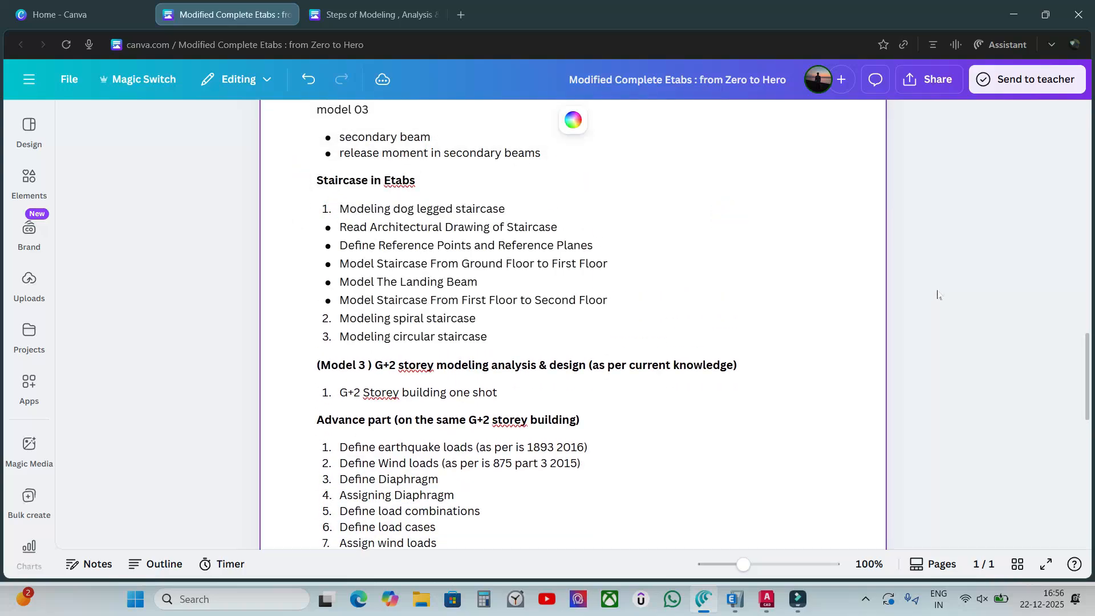